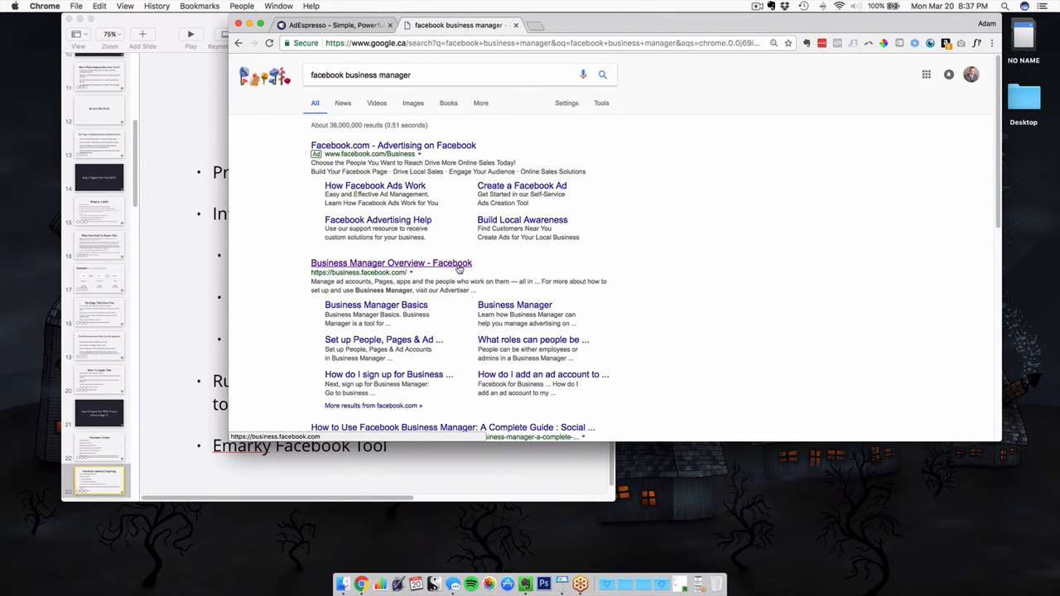
# Open the Facebook Business Manager overview from the search results and log out of the current account
pyautogui.click(459, 264)
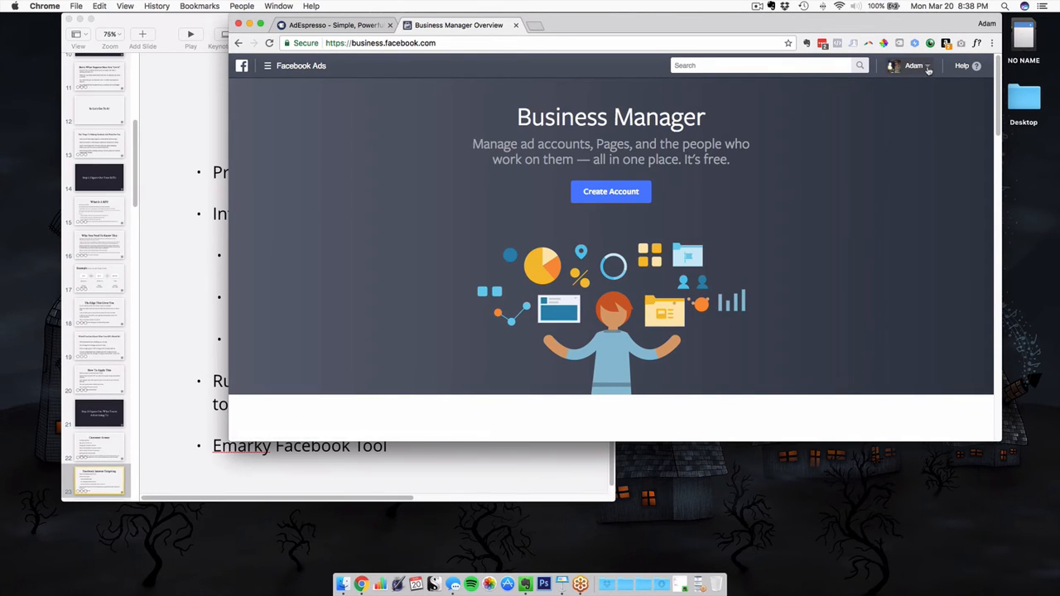
pyautogui.click(927, 68)
pyautogui.click(911, 92)
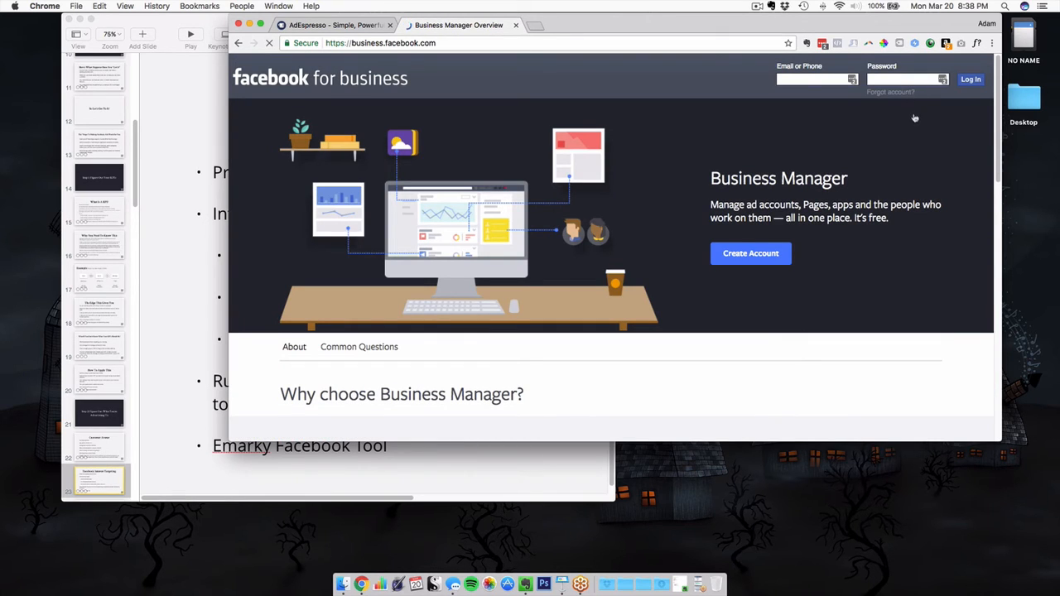
# Log in to Business Manager by filling the e-mail and account password fields from the saved login
pyautogui.click(851, 79)
pyautogui.click(795, 184)
pyautogui.click(967, 80)
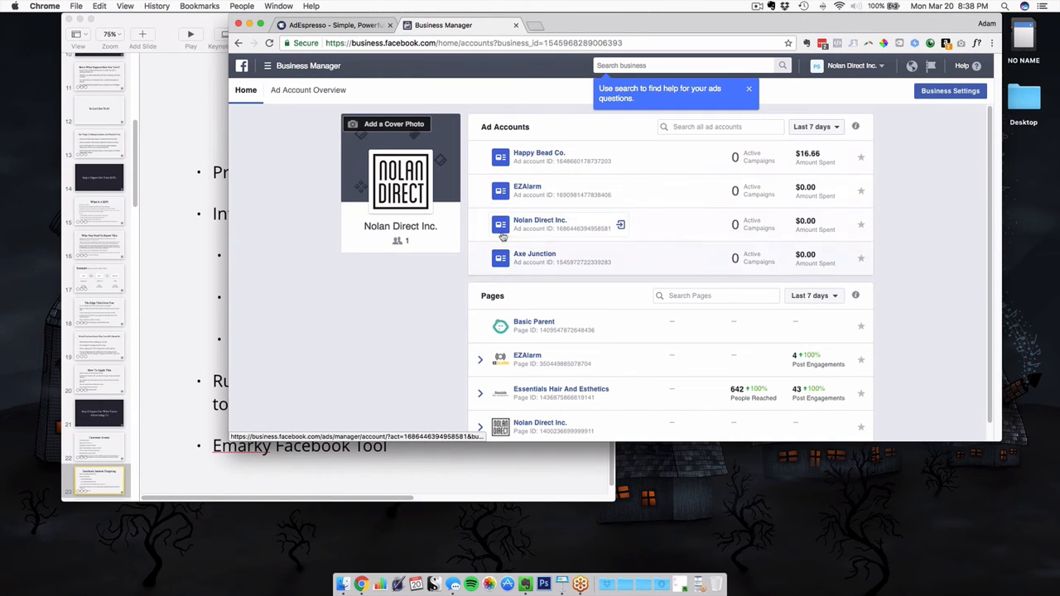
# Open the Nolan Direct Inc. ad account and go to its Audience Insights
pyautogui.click(531, 221)
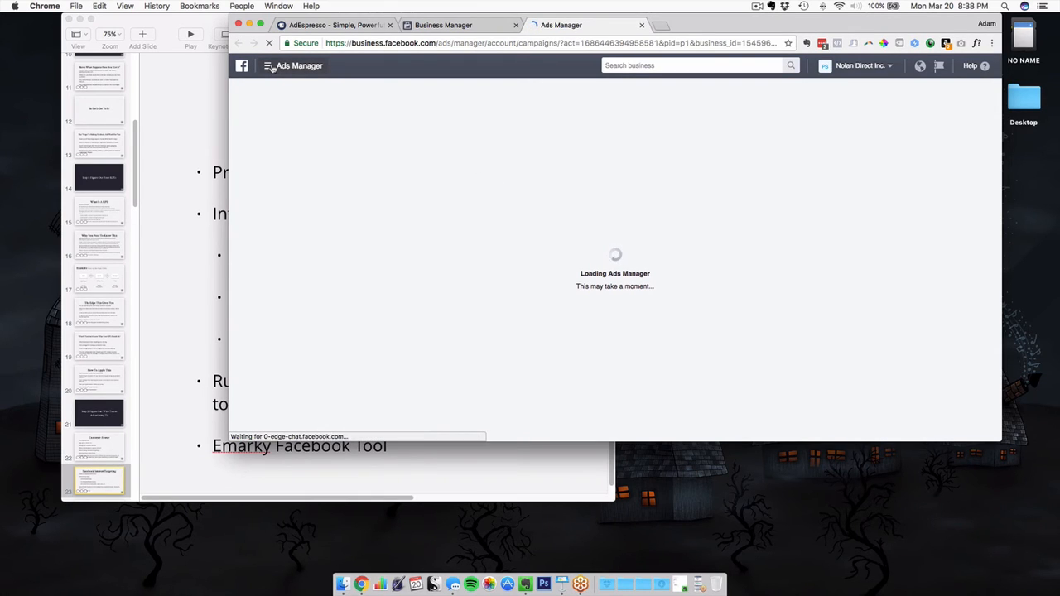
pyautogui.click(270, 66)
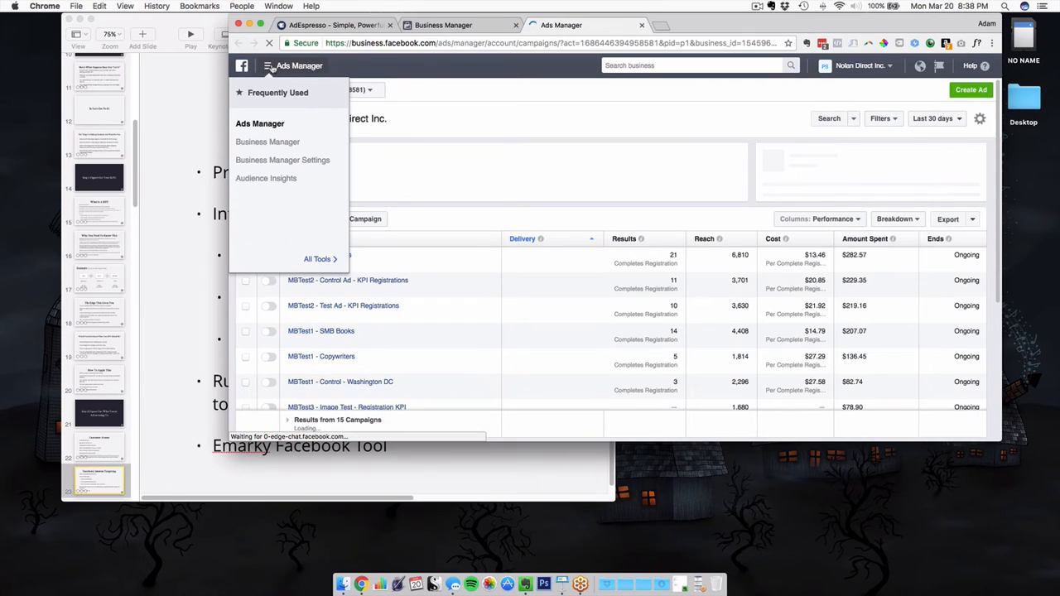
pyautogui.click(273, 177)
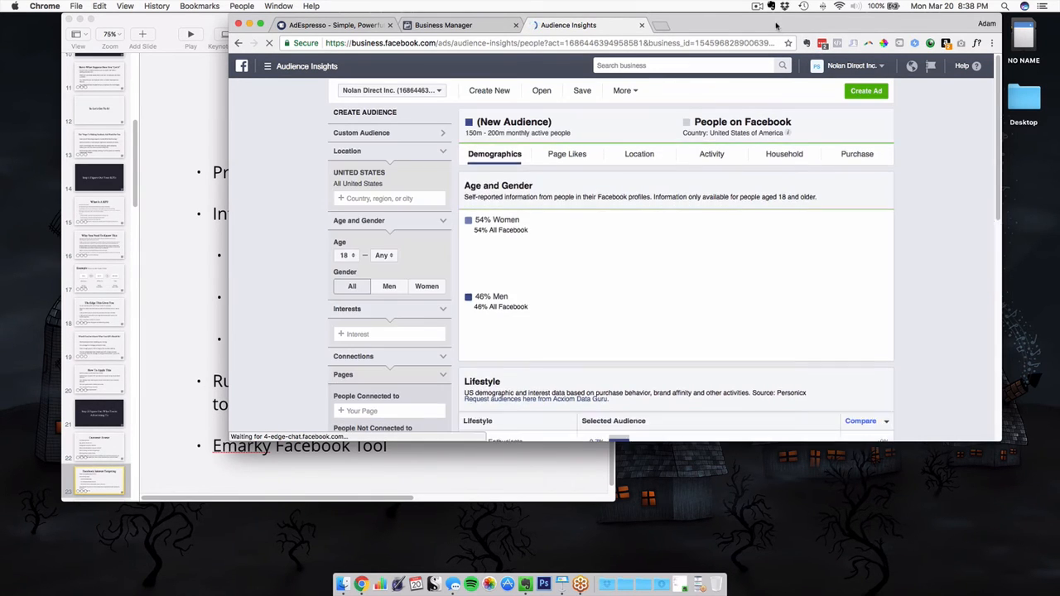
# Enlarge the browser window and reposition it so the Keynote slide behind stays partly visible
pyautogui.moveTo(777, 27); pyautogui.dragTo(758, 29)
pyautogui.moveTo(983, 441); pyautogui.dragTo(1004, 527)
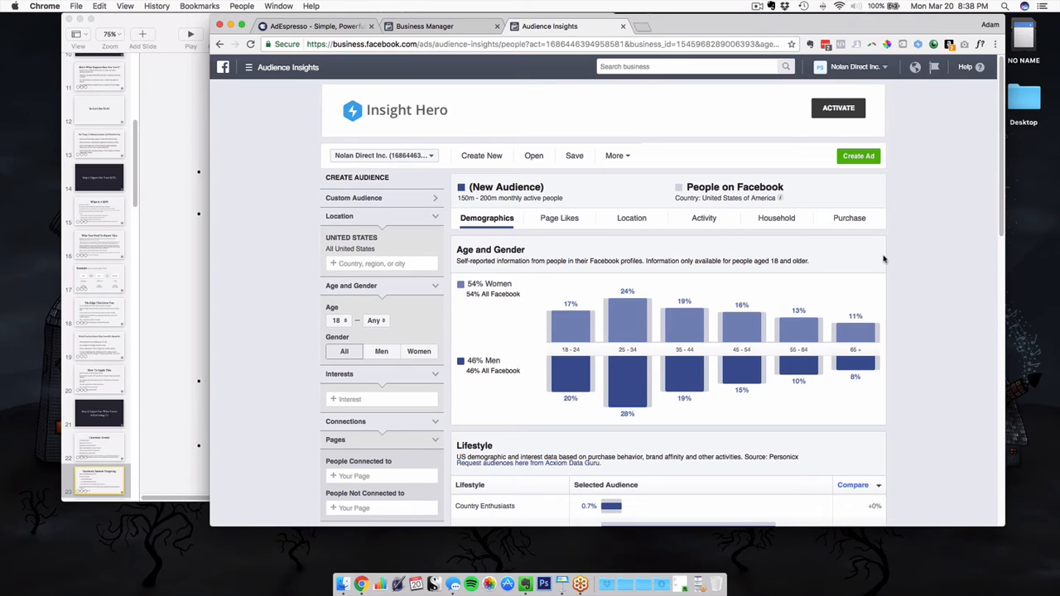
pyautogui.moveTo(711, 30); pyautogui.dragTo(760, 30)
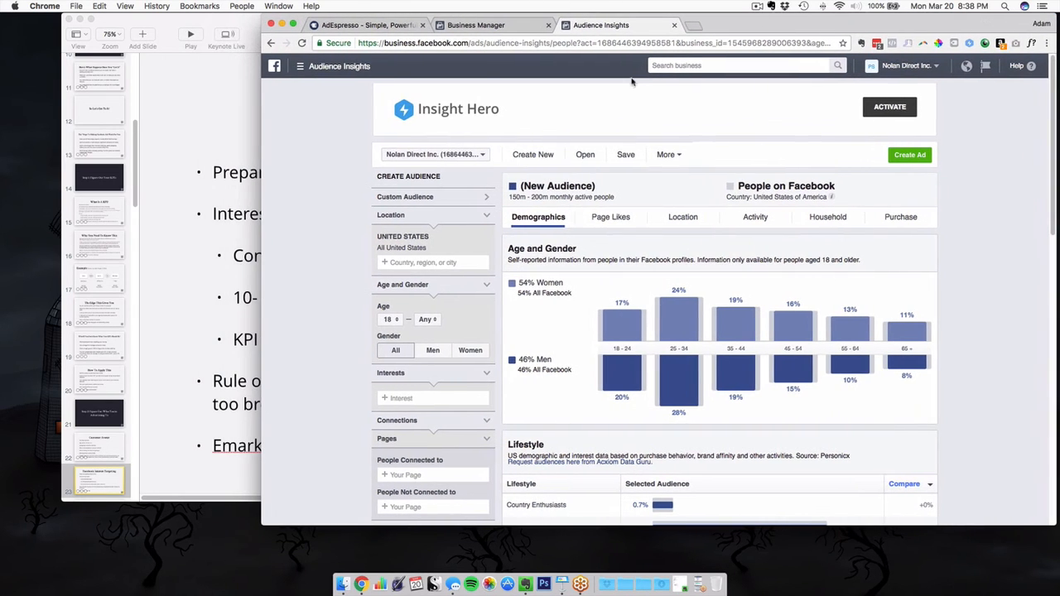
# Switch to Keynote to review the slide on interest group types, and return to the audience filters in Chrome
pyautogui.click(238, 312)
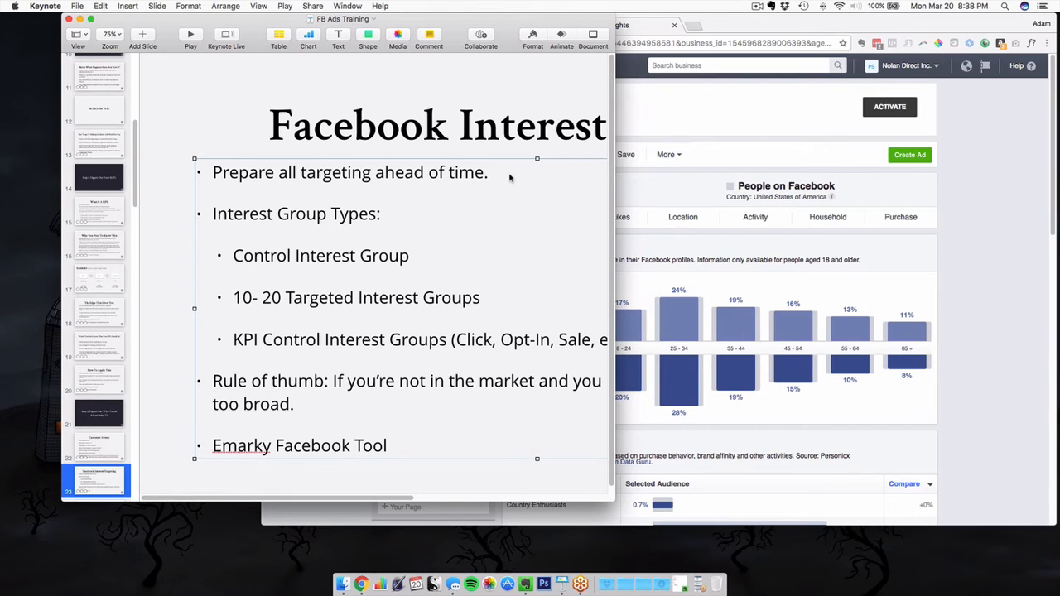
pyautogui.click(971, 228)
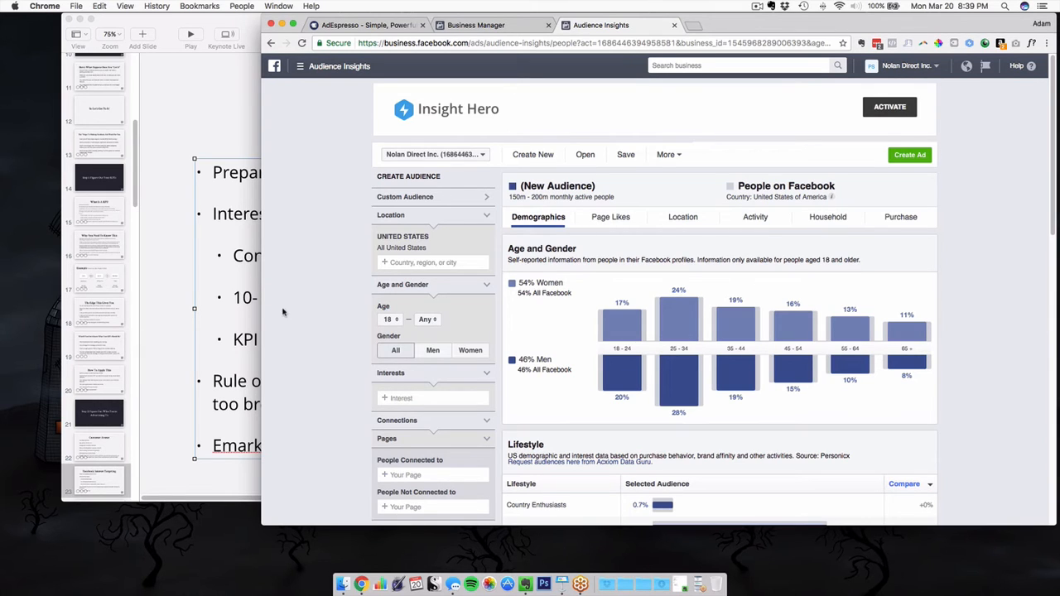
pyautogui.scroll(-3, 297, 306)
pyautogui.scroll(3, 296, 306)
pyautogui.scroll(-2, 338, 291)
pyautogui.scroll(-1, 338, 291)
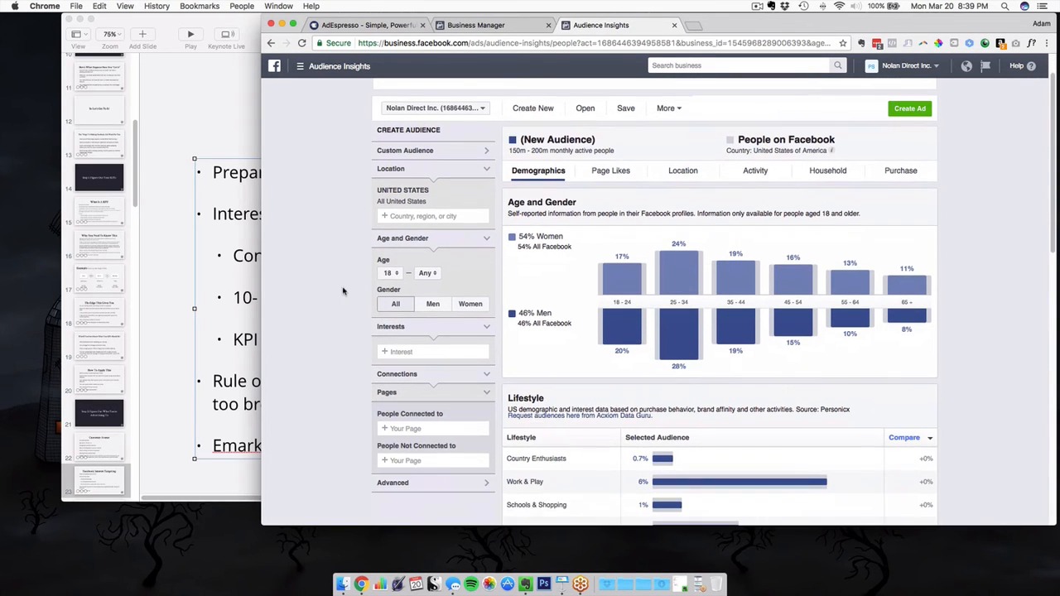
# Add Frank Kern as an interest for the new audience
pyautogui.click(450, 350)
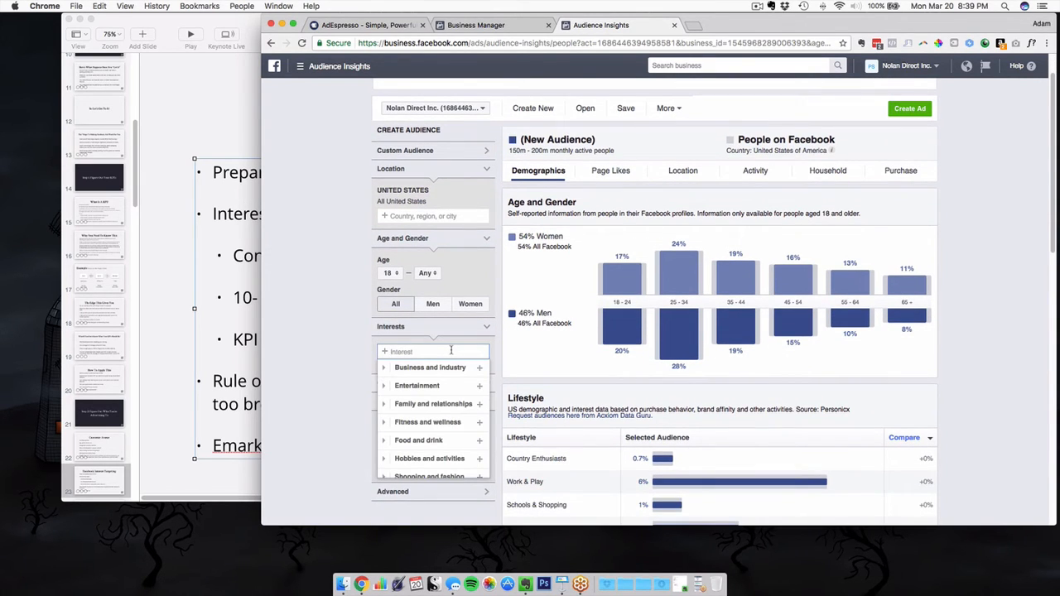
pyautogui.scroll(-2, 341, 346)
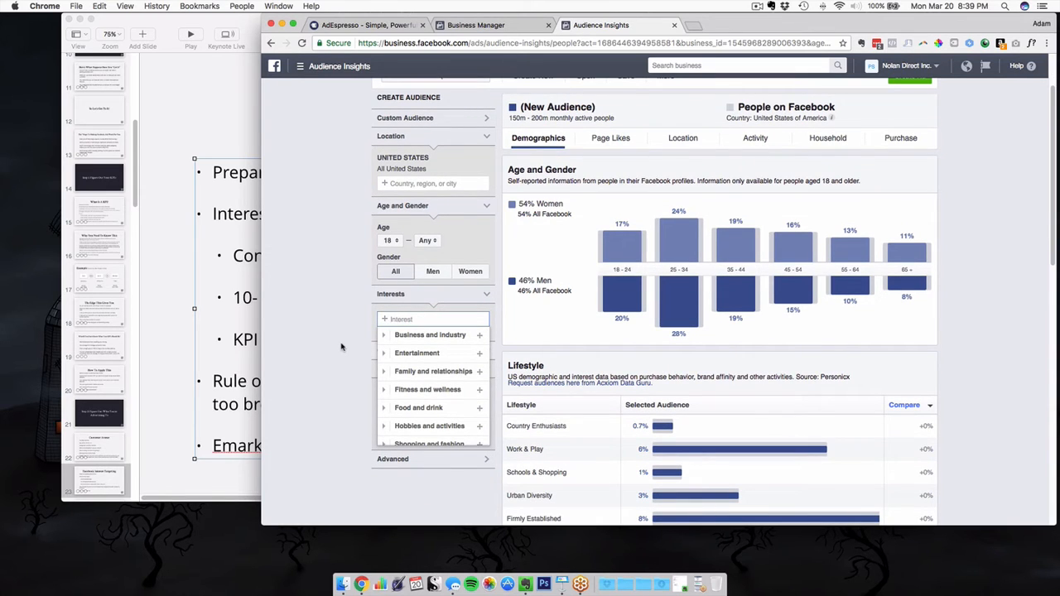
pyautogui.write('Frank')
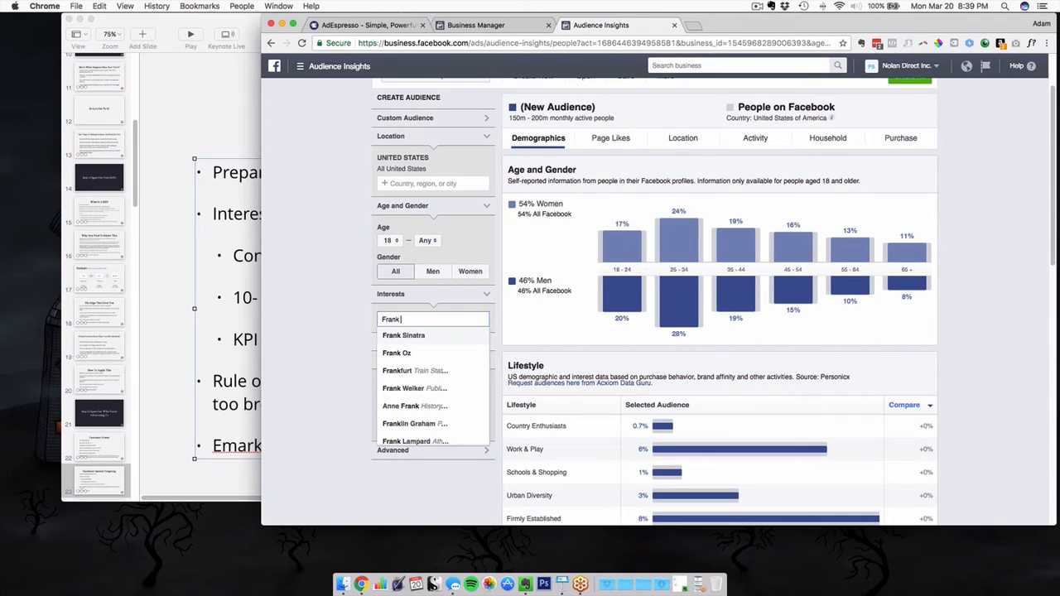
pyautogui.write(' Kern')
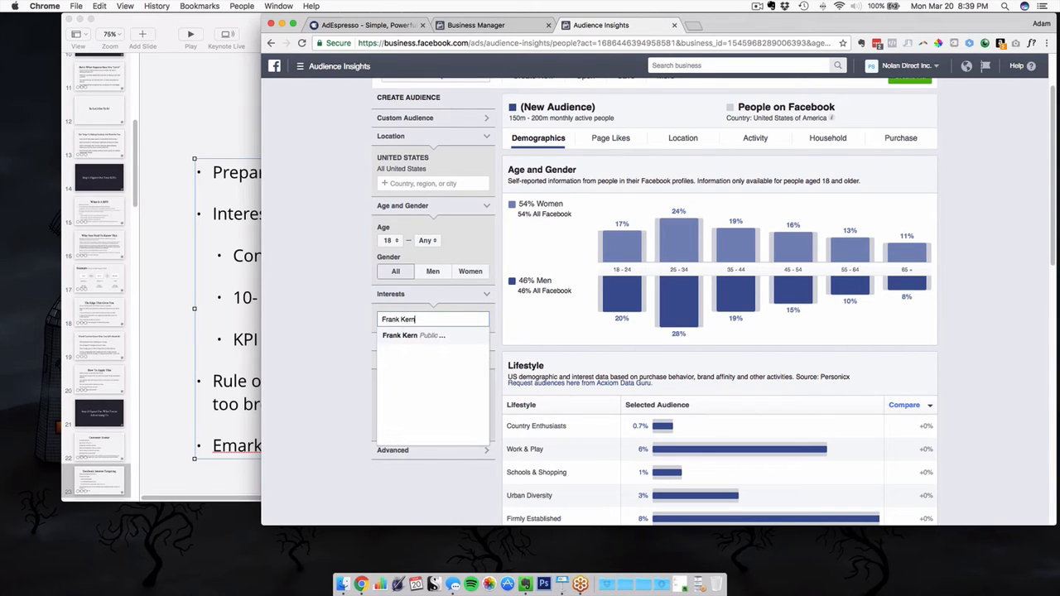
pyautogui.click(410, 336)
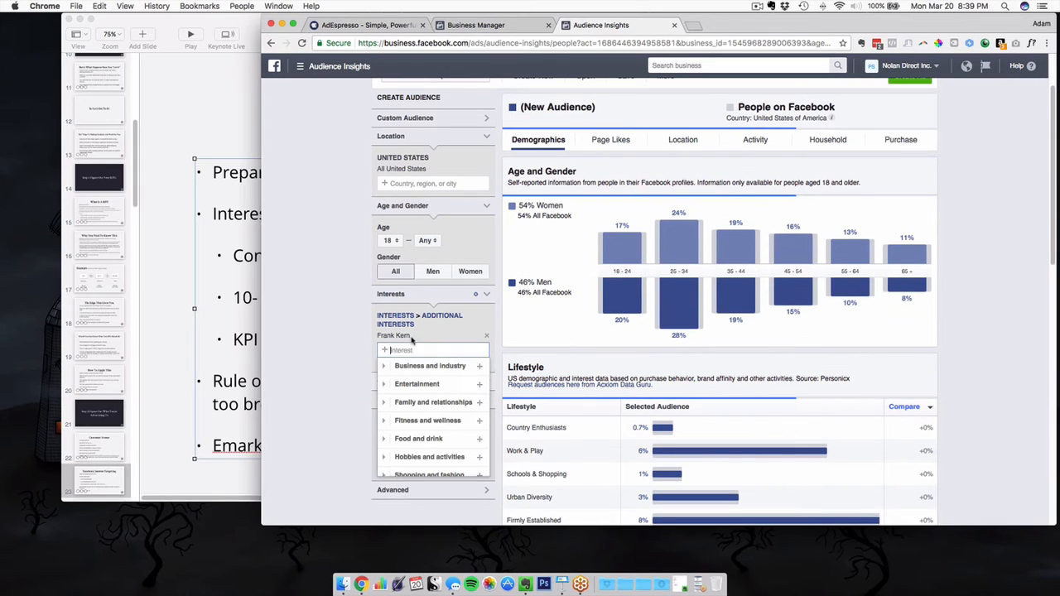
pyautogui.click(331, 344)
pyautogui.scroll(-2, 337, 333)
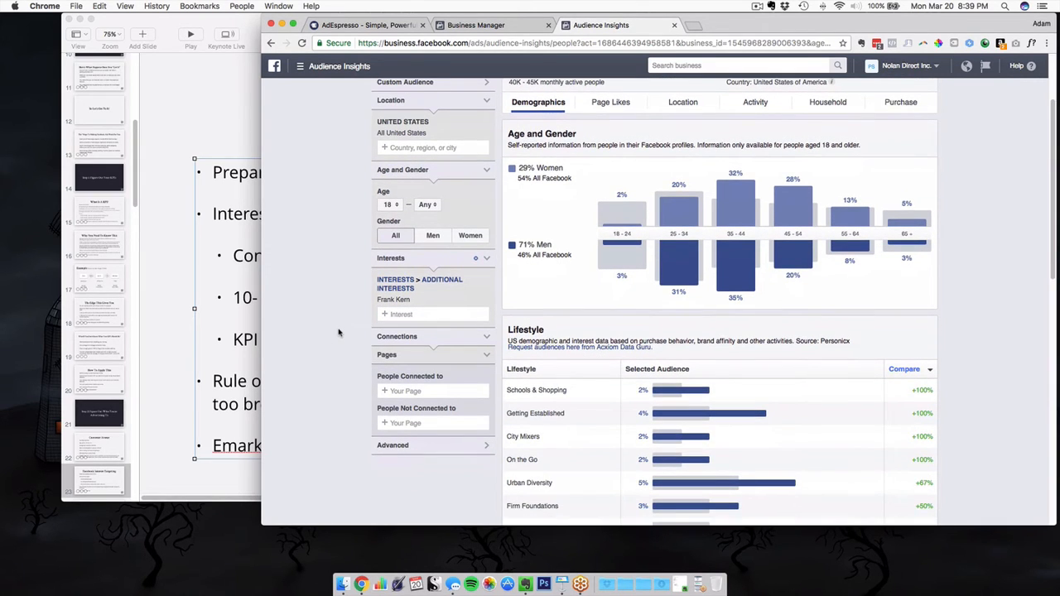
# Replace the Evernote quick note's text with a list: Frank Kern, Amy Porterfield, Brendan Burchard, Russel Brunson
pyautogui.click(773, 6)
pyautogui.moveTo(747, 105); pyautogui.dragTo(692, 37)
pyautogui.press('BackSpace')
pyautogui.write('Frank Kern')
pyautogui.press('Return')
pyautogui.write('Amy Porterfield')
pyautogui.press('Return')
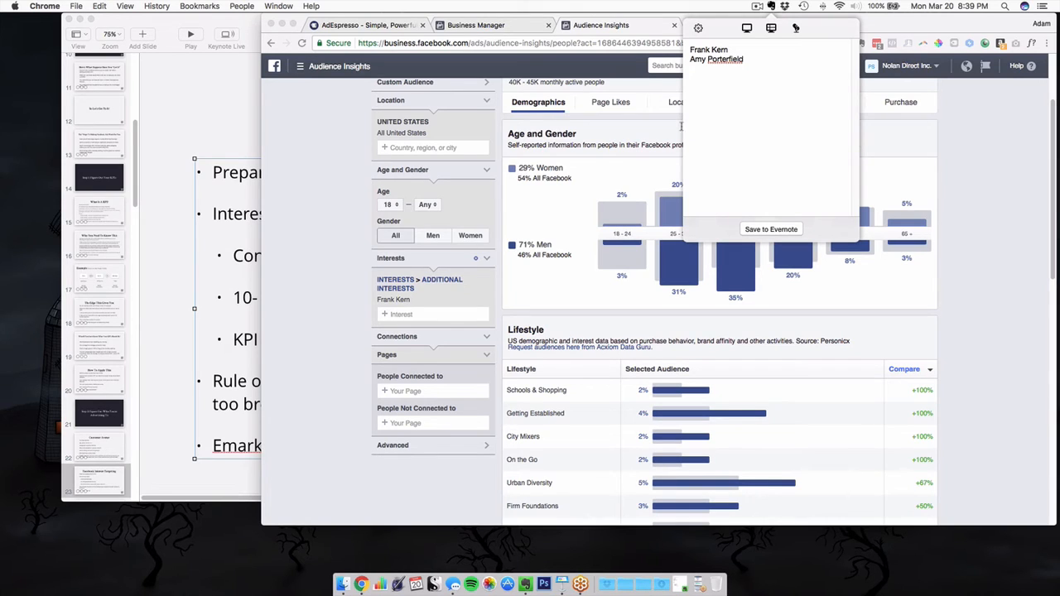
pyautogui.write('Brendan Burchard')
pyautogui.press('Return')
pyautogui.write('Russel Brunson')
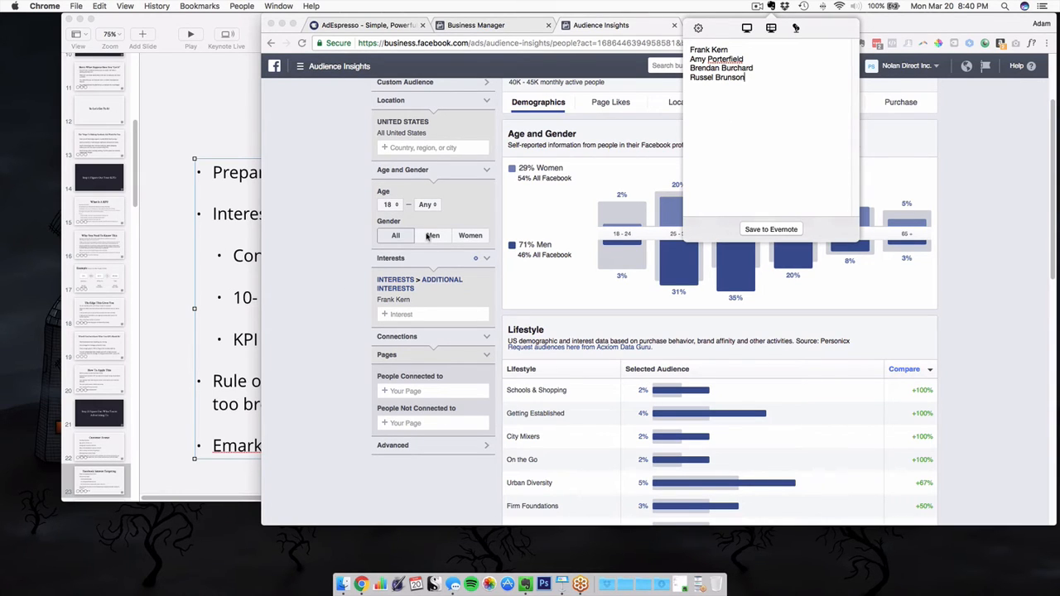
pyautogui.click(317, 399)
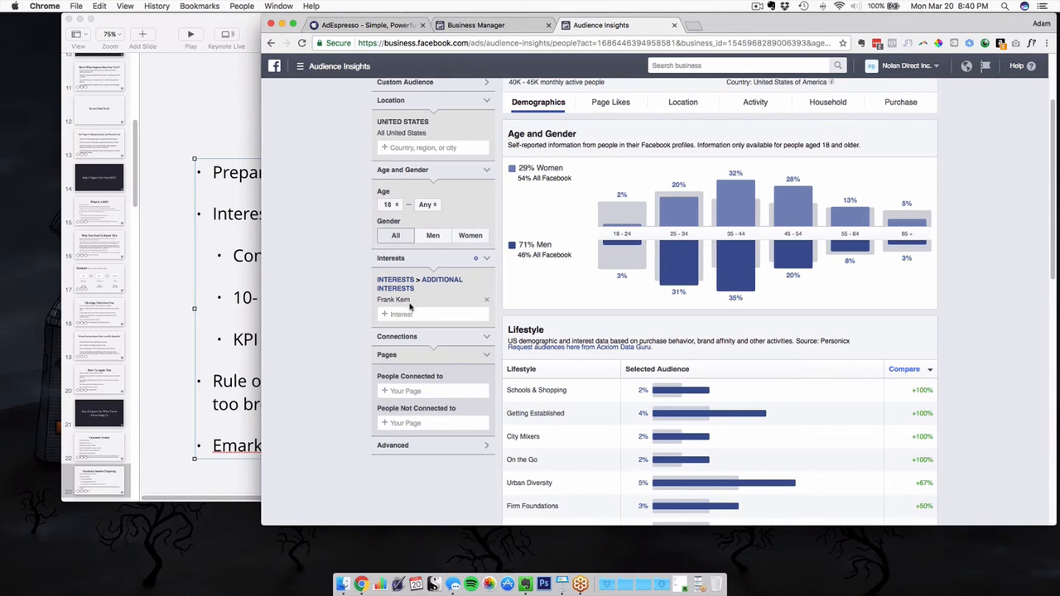
# Open the Page Likes insights of the Frank Kern audience and examine the top categories
pyautogui.scroll(3, 402, 301)
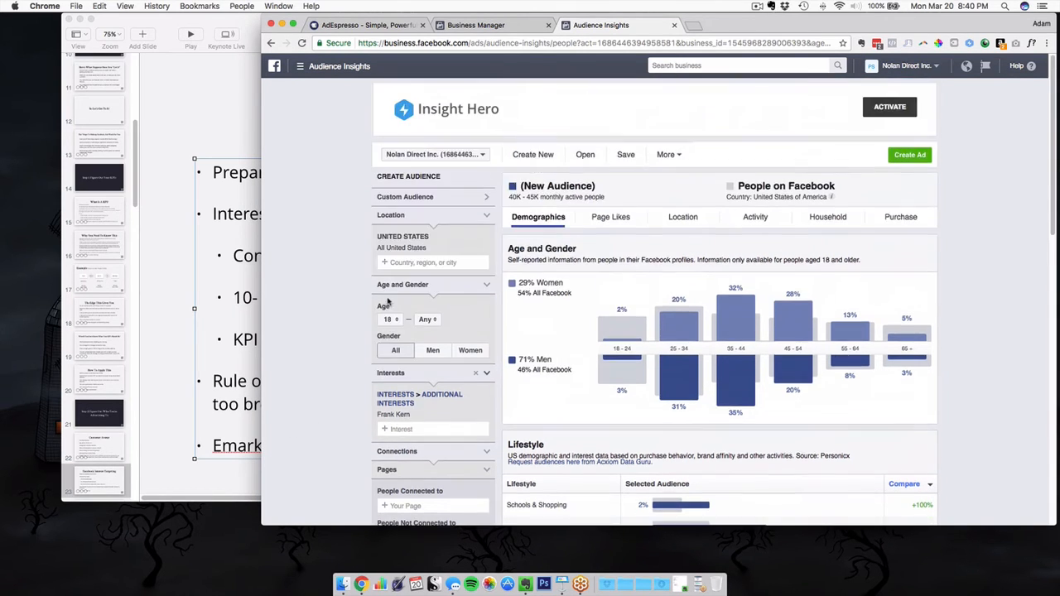
pyautogui.click(611, 218)
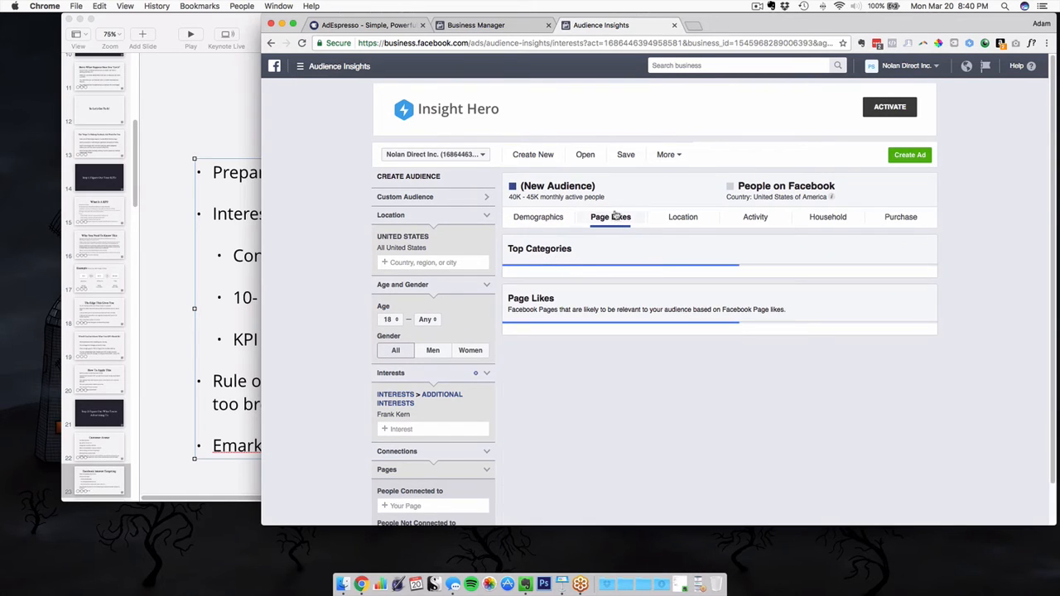
pyautogui.scroll(-1, 766, 282)
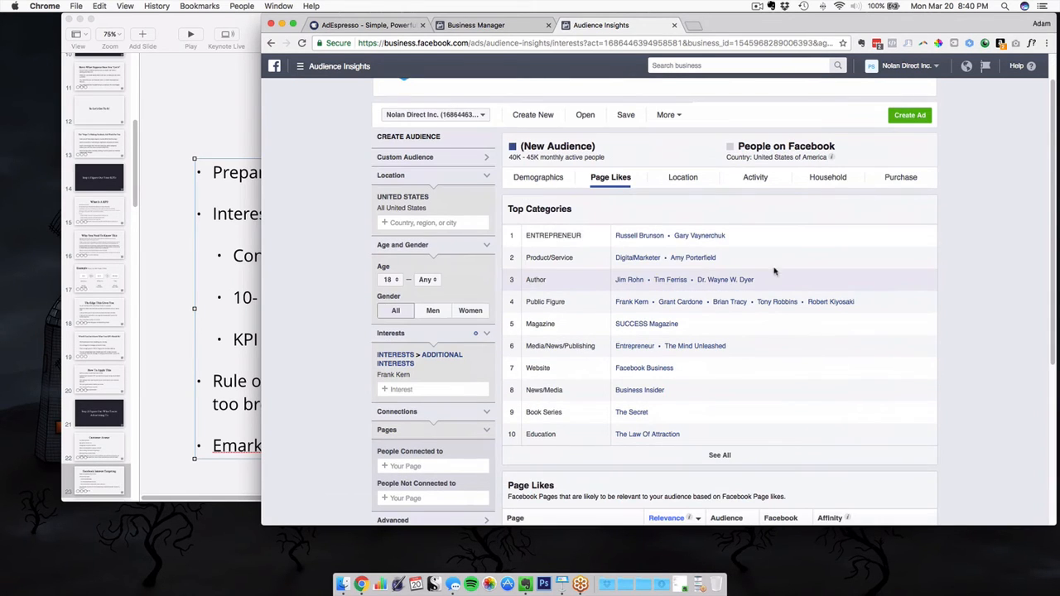
# Start a second list below the first in the Evernote quick note with Russel Brunson and Gary Vaynerchuck
pyautogui.click(771, 6)
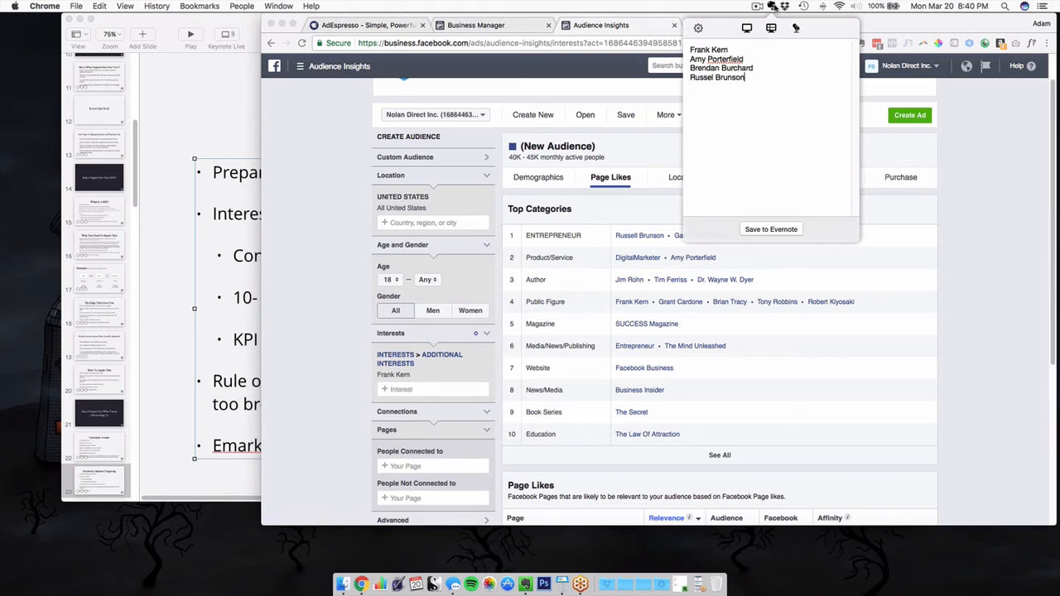
pyautogui.press('Return')
pyautogui.press('Return')
pyautogui.press('Return')
pyautogui.write('Russel Brunson')
pyautogui.press('Return')
pyautogui.write('Gary Vaynerchuck ')
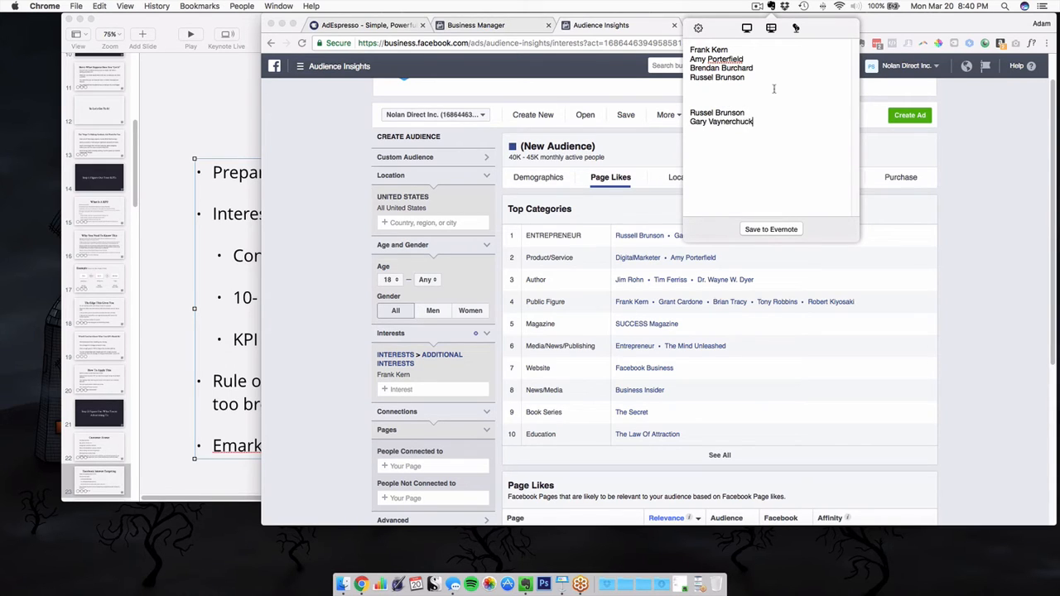
# Add Digital Marketer, Success Magazine and Business Insider to the note's second list and close the note
pyautogui.write('Digital Mar')
pyautogui.write('keter ')
pyautogui.write('Success Magazi')
pyautogui.write('ne')
pyautogui.press('Return')
pyautogui.write('Business Insi')
pyautogui.press('BackSpace')
pyautogui.press('BackSpace')
pyautogui.write('sider')
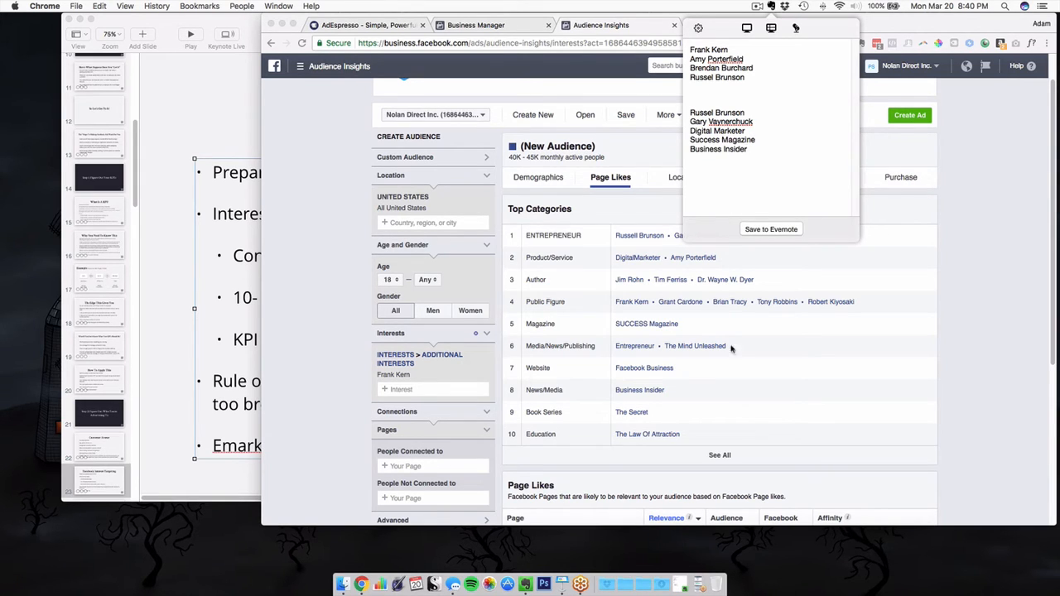
pyautogui.click(736, 426)
# Examine the Page Likes table for the Frank Kern audience and review the note's second list
pyautogui.scroll(-5, 719, 468)
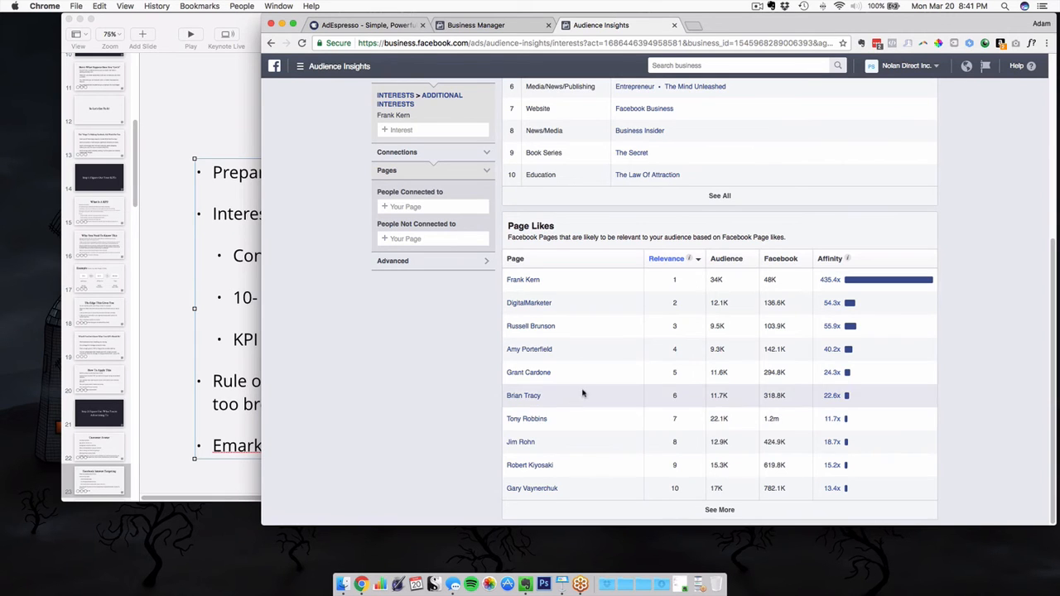
pyautogui.scroll(5, 564, 412)
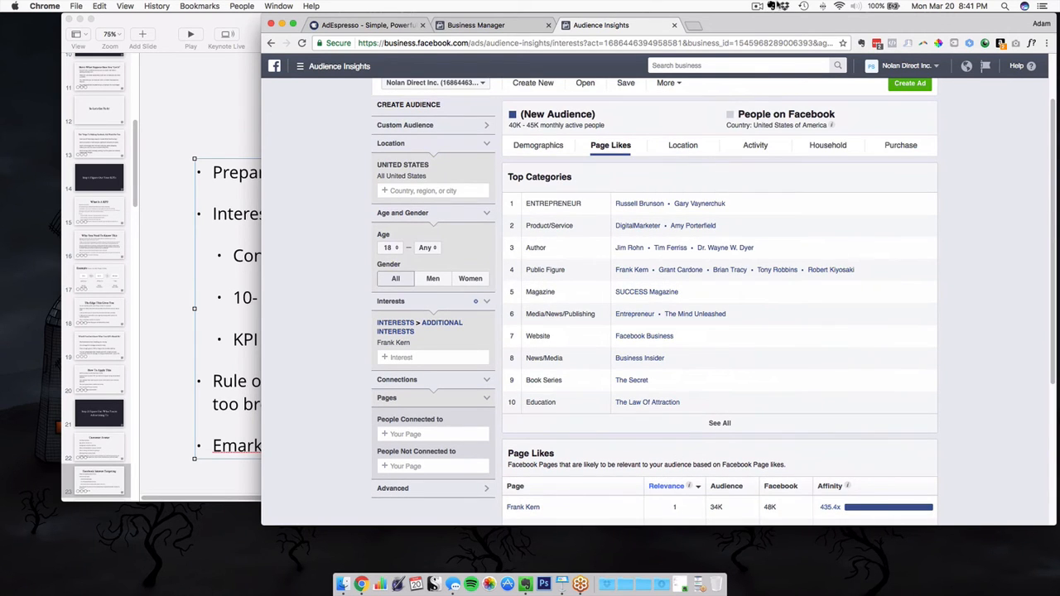
pyautogui.click(771, 6)
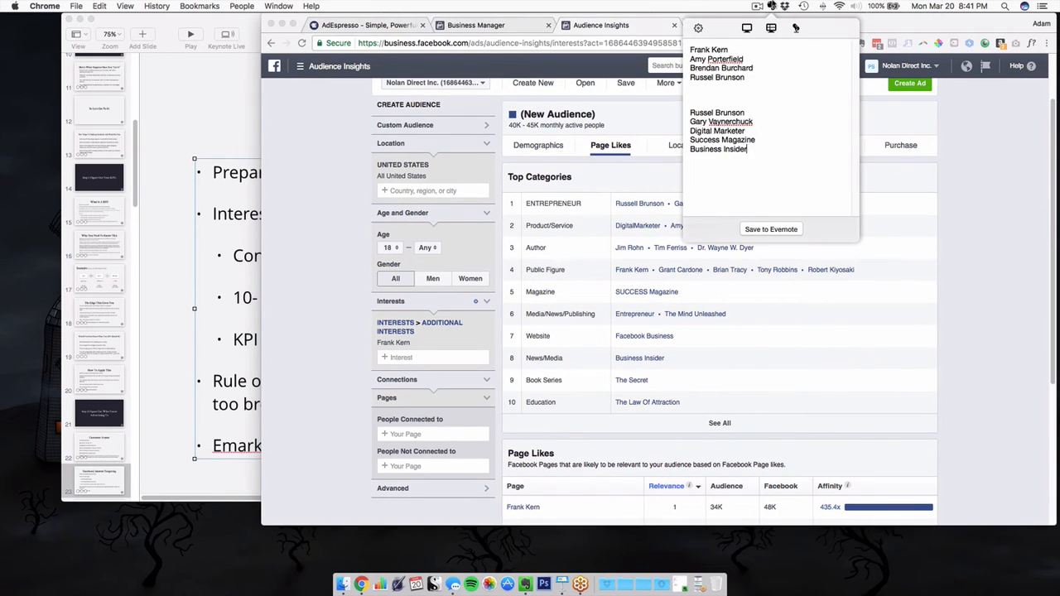
pyautogui.click(745, 130)
pyautogui.moveTo(708, 106); pyautogui.dragTo(720, 182)
pyautogui.click(746, 173)
pyautogui.click(446, 348)
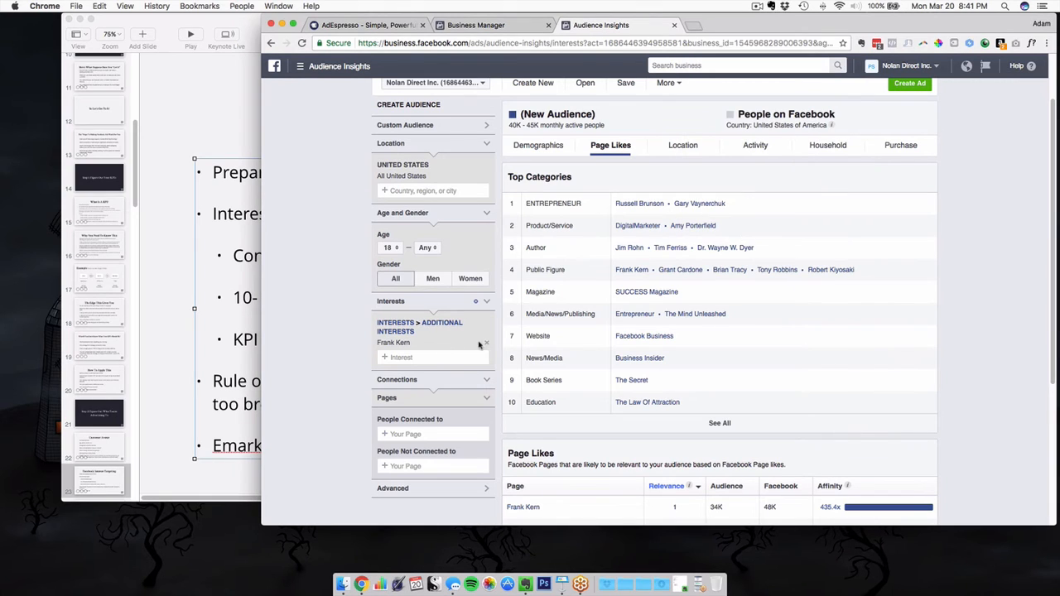
# Replace the Frank Kern interest with Amy Porterfield, copied from the quick note, and look over the page likes
pyautogui.click(487, 342)
pyautogui.click(770, 6)
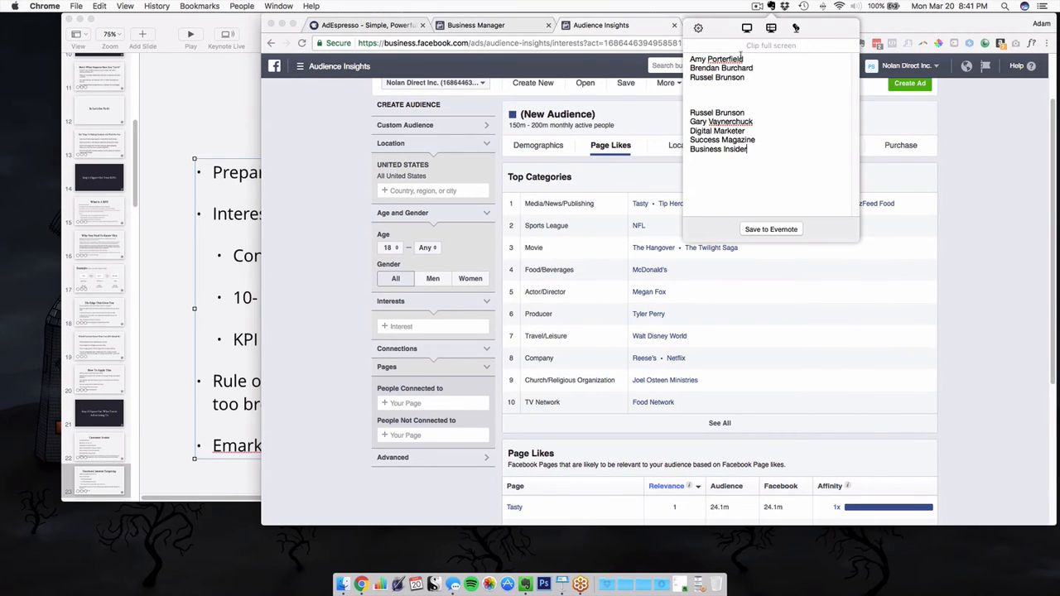
pyautogui.moveTo(743, 60); pyautogui.dragTo(672, 61)
pyautogui.press('super+c')
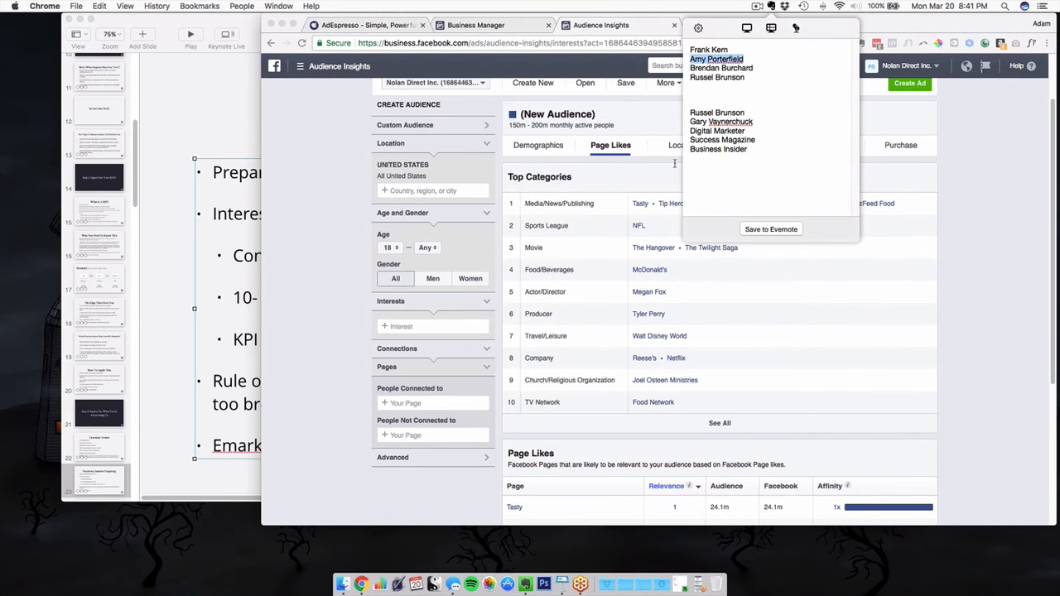
pyautogui.click(430, 325)
pyautogui.press('super+v')
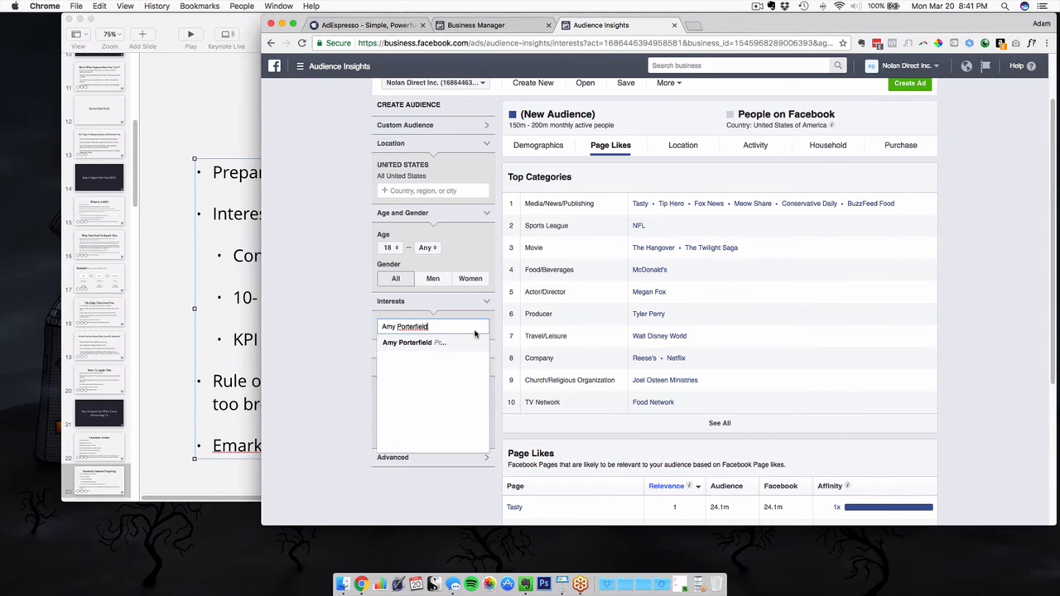
pyautogui.click(447, 344)
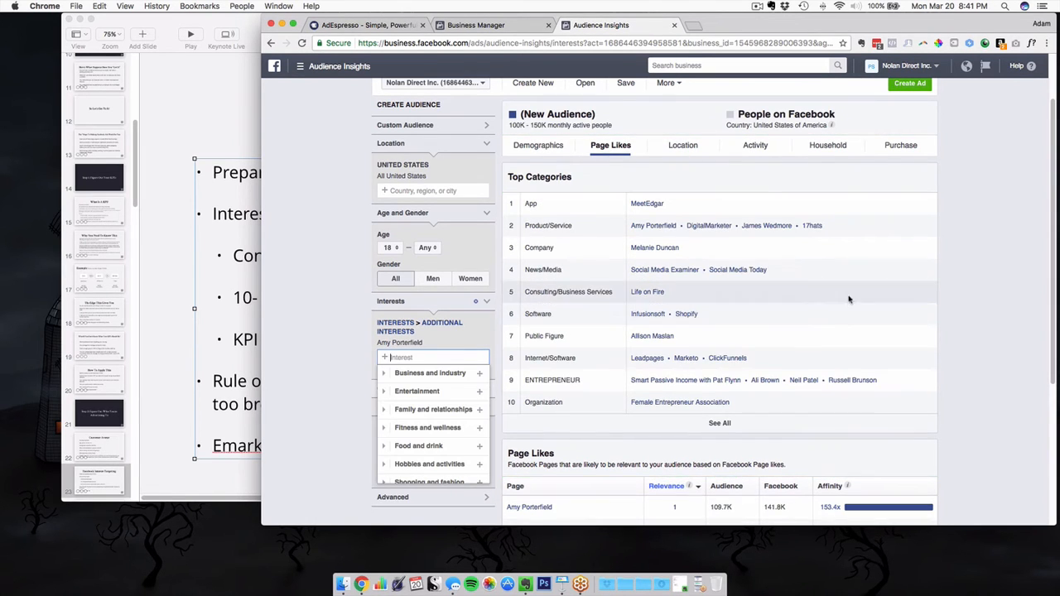
pyautogui.scroll(-3, 834, 297)
pyautogui.scroll(5, 752, 273)
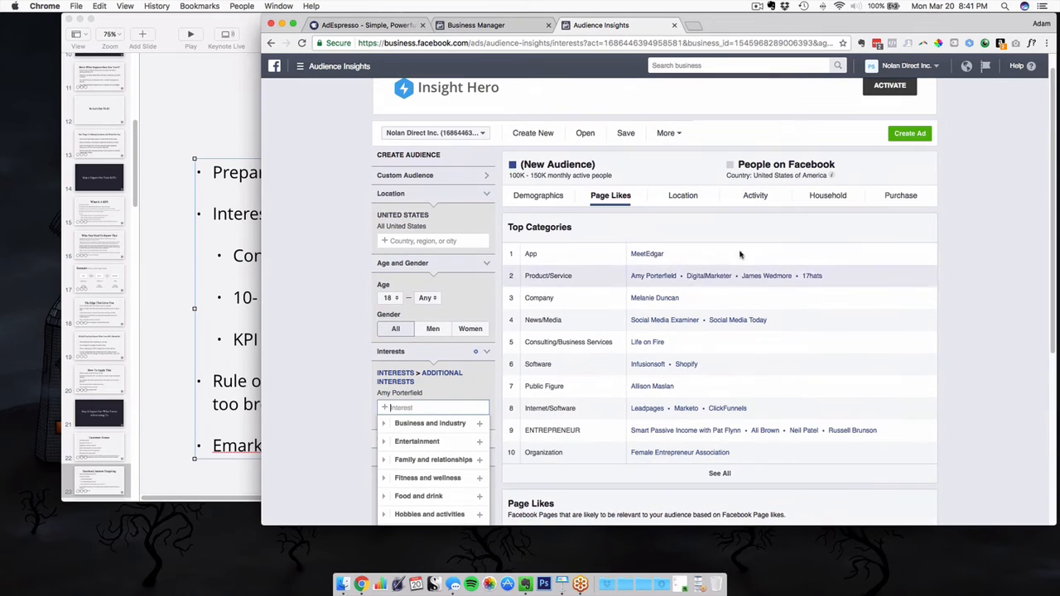
# Compare the page likes of the Amy Porterfield audience with the names in the note's second list
pyautogui.scroll(-3, 686, 431)
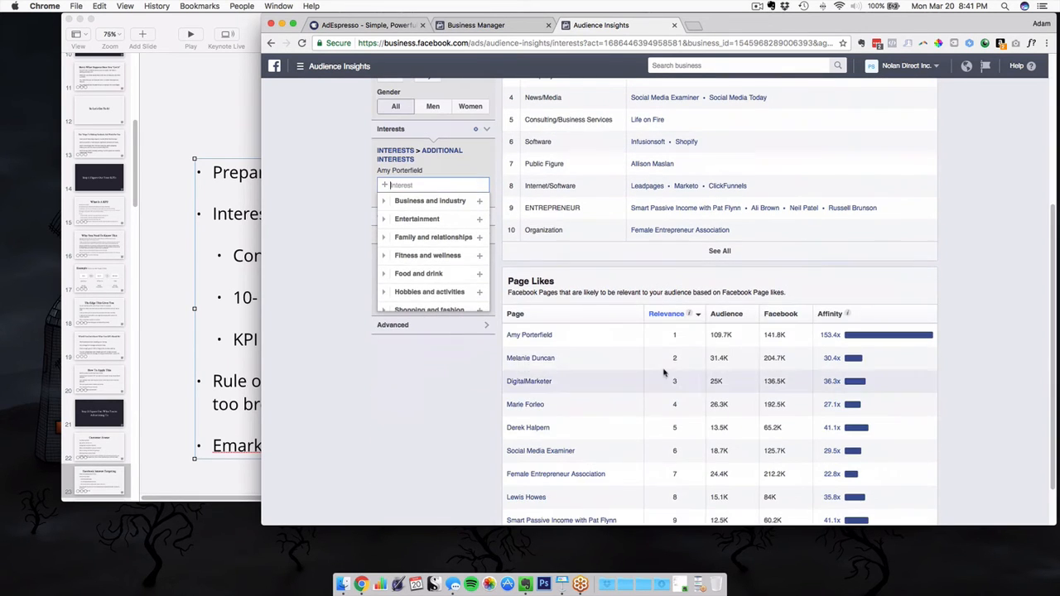
pyautogui.click(994, 321)
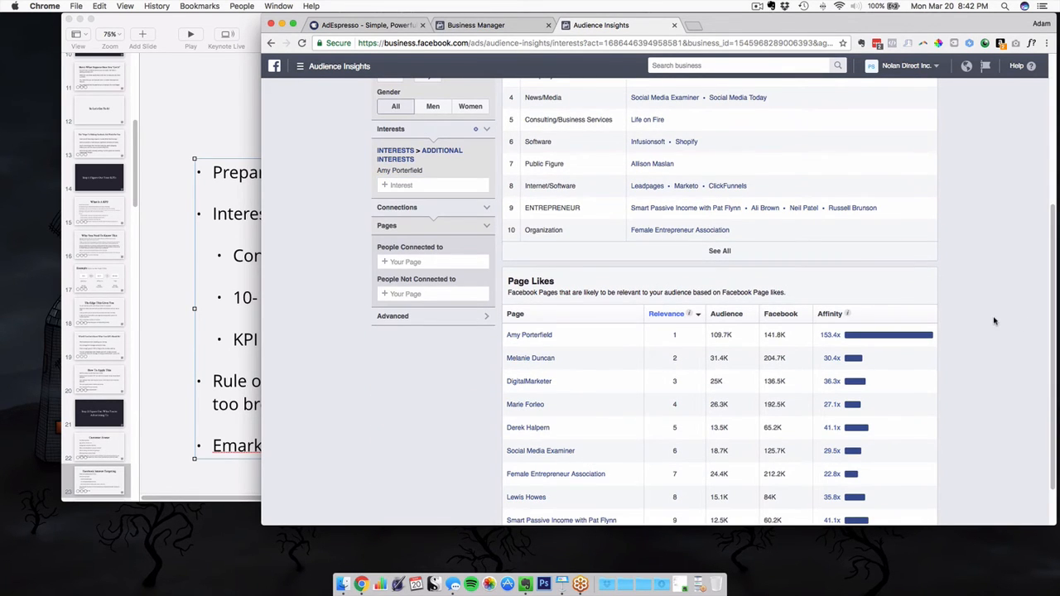
pyautogui.scroll(-1, 957, 322)
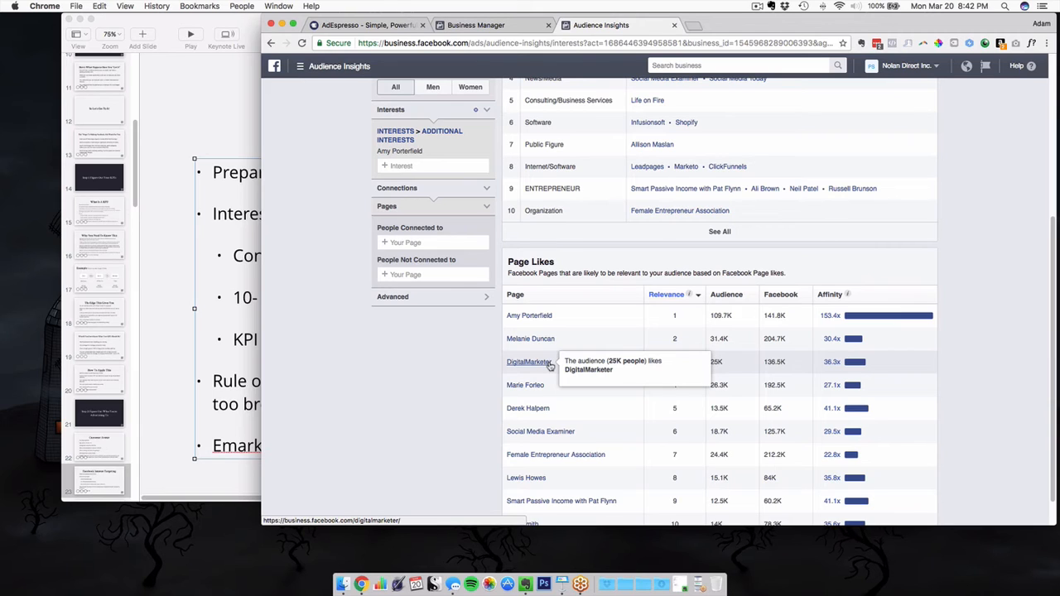
pyautogui.click(771, 6)
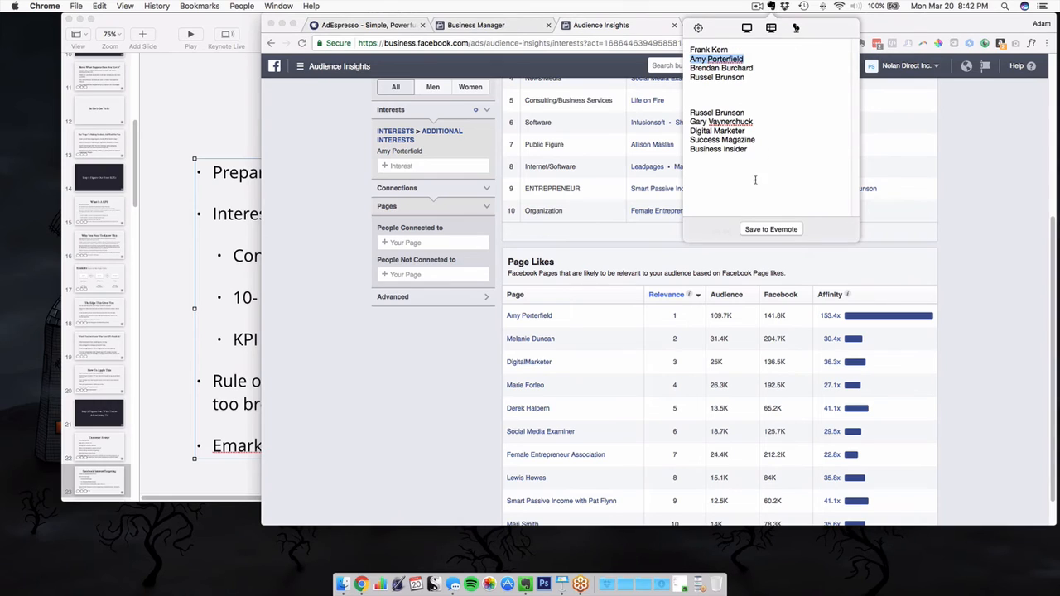
pyautogui.click(790, 79)
pyautogui.click(777, 140)
pyautogui.scroll(-2, 525, 384)
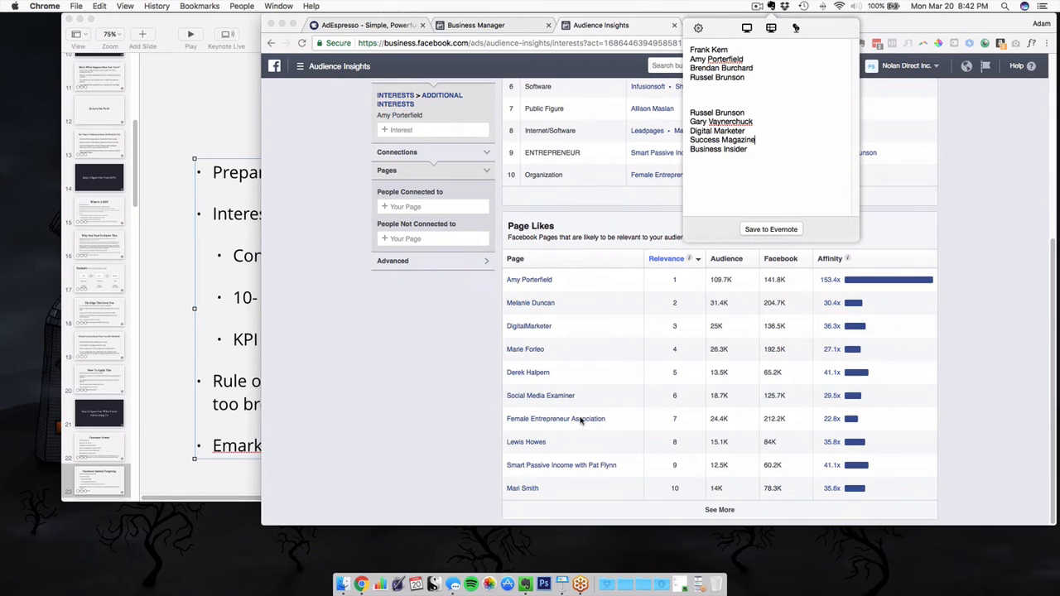
pyautogui.scroll(1, 582, 422)
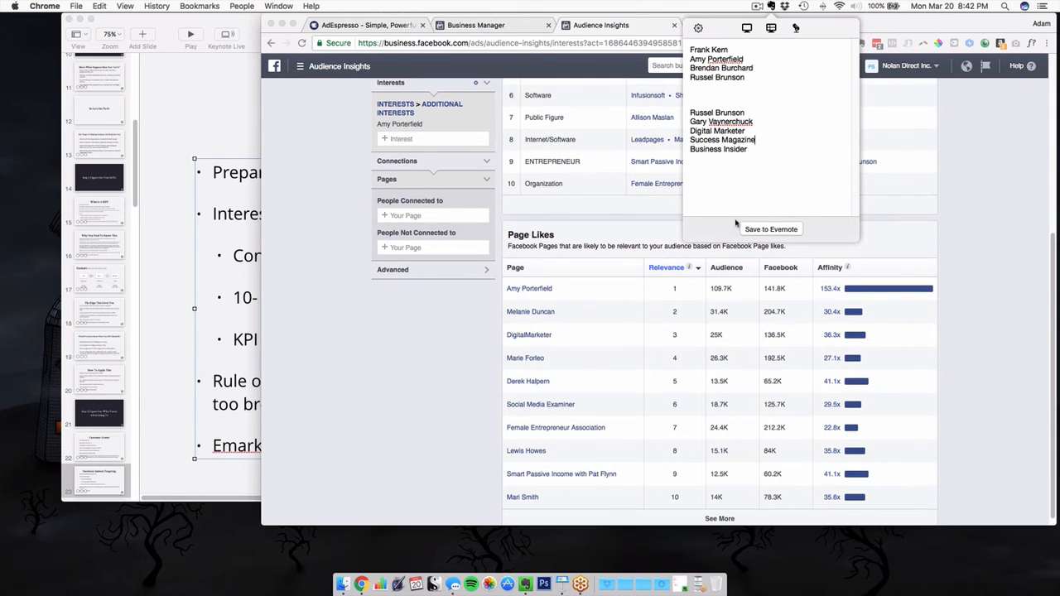
# Add Marie Forleo and Derek Halpern to the note's second list and close the note
pyautogui.click(767, 180)
pyautogui.write('M')
pyautogui.press('BackSpace')
pyautogui.press('Return')
pyautogui.write('Marie Forleo')
pyautogui.press('Return')
pyautogui.write('Derek Halpern')
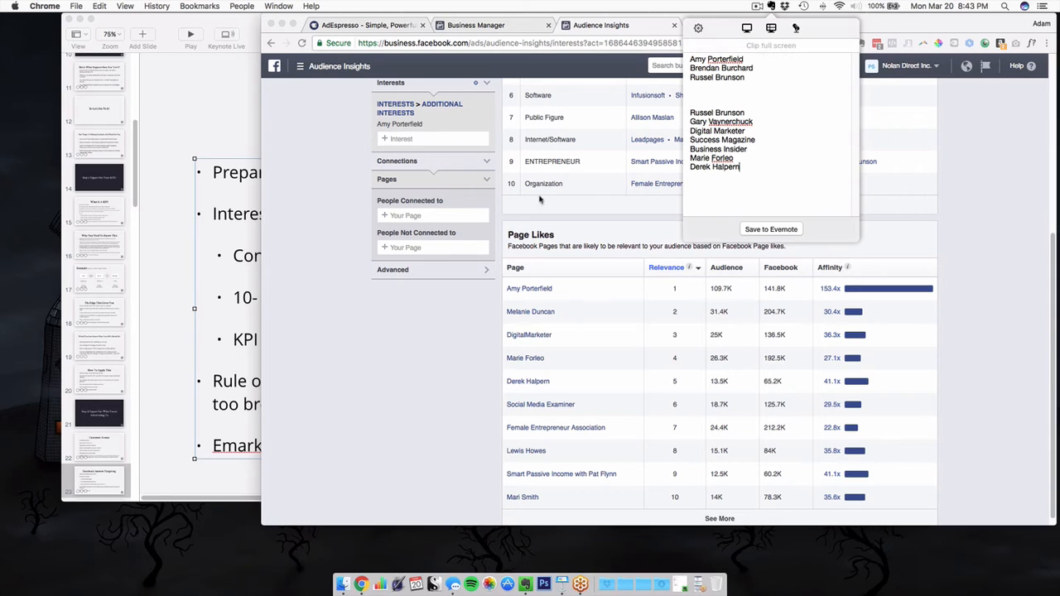
pyautogui.click(482, 125)
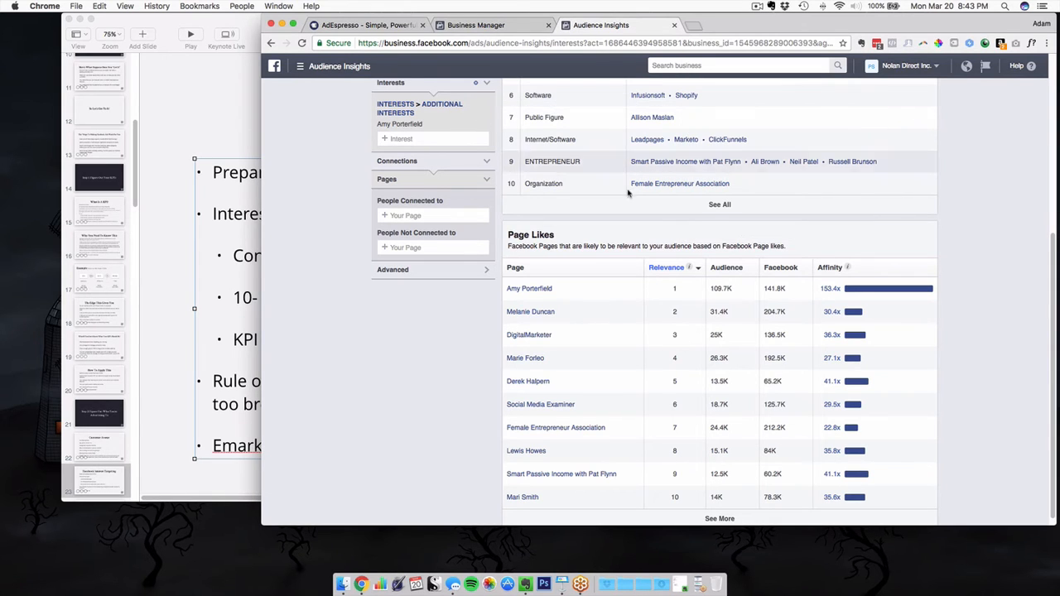
# Look further down the Amy Porterfield page likes and add Lead Pages to the note's second list
pyautogui.scroll(-3, 652, 377)
pyautogui.scroll(-3, 651, 376)
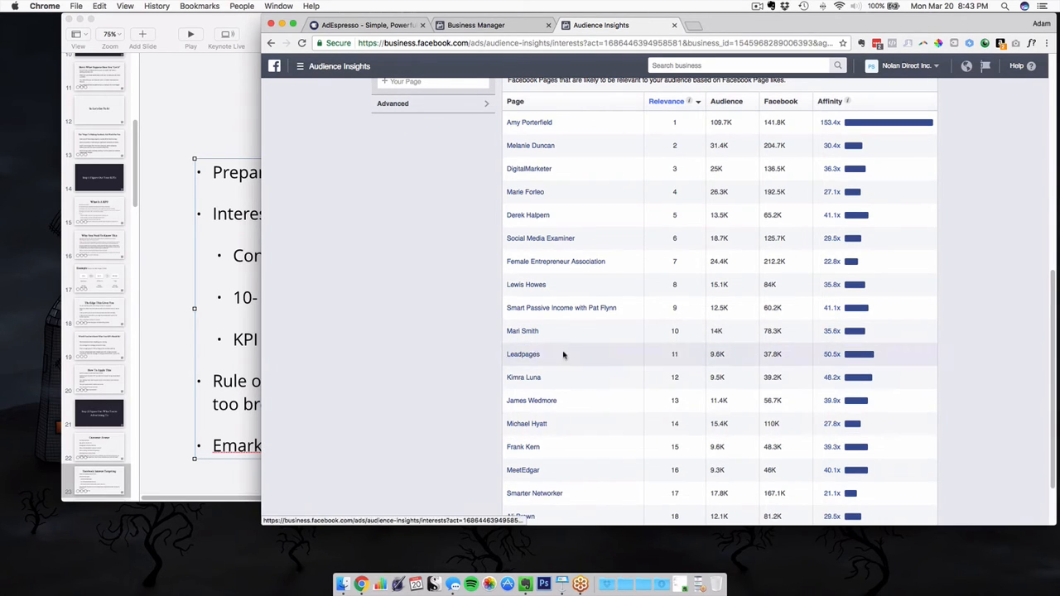
pyautogui.click(770, 7)
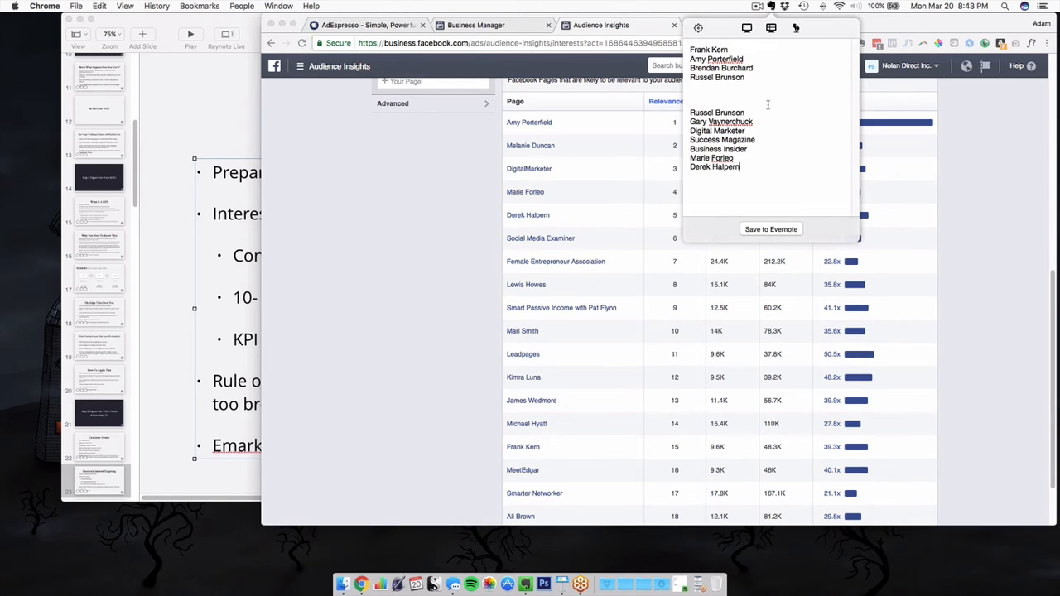
pyautogui.write('Lead Pages')
pyautogui.moveTo(732, 177); pyautogui.dragTo(700, 177)
pyautogui.moveTo(753, 133); pyautogui.dragTo(736, 139)
pyautogui.click(735, 139)
pyautogui.click(749, 167)
pyautogui.click(472, 182)
# Remove the Amy Porterfield interest and search the interests for Russel Brunson
pyautogui.scroll(5, 461, 195)
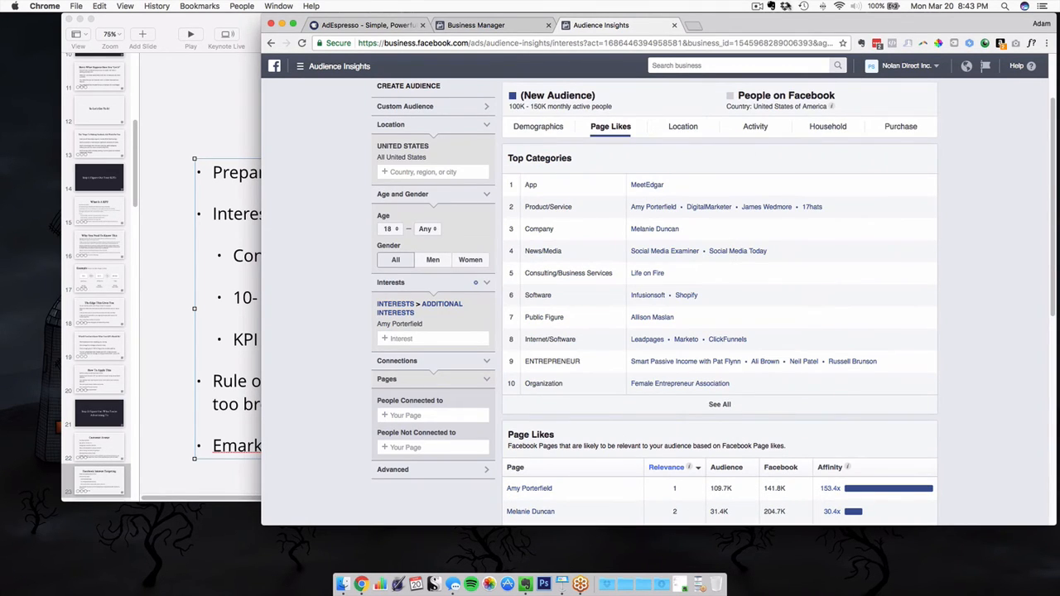
pyautogui.click(776, 5)
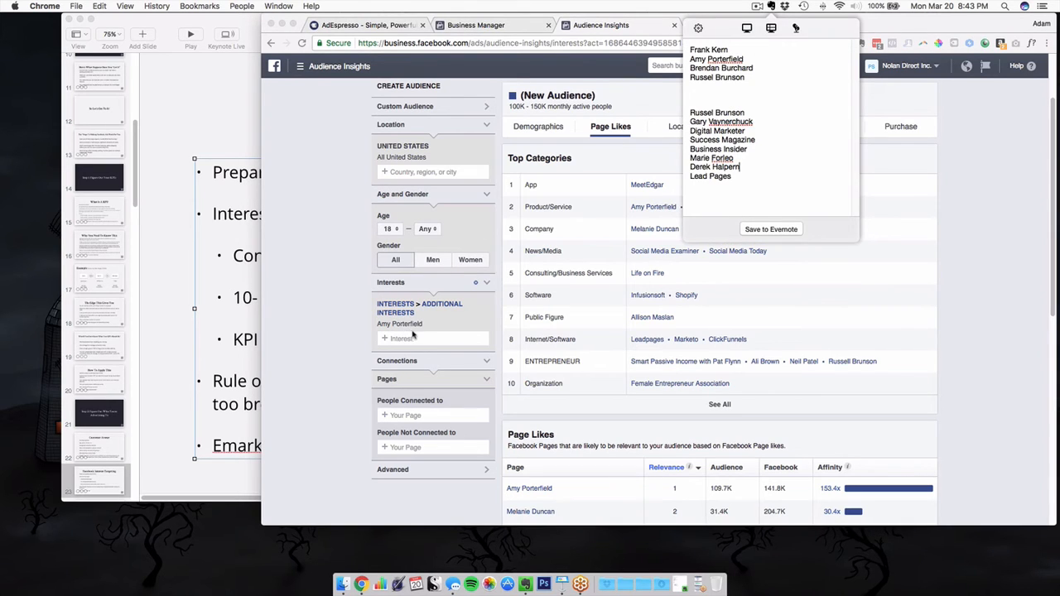
pyautogui.click(422, 336)
pyautogui.click(486, 323)
pyautogui.click(431, 307)
pyautogui.write('Russel Burnson')
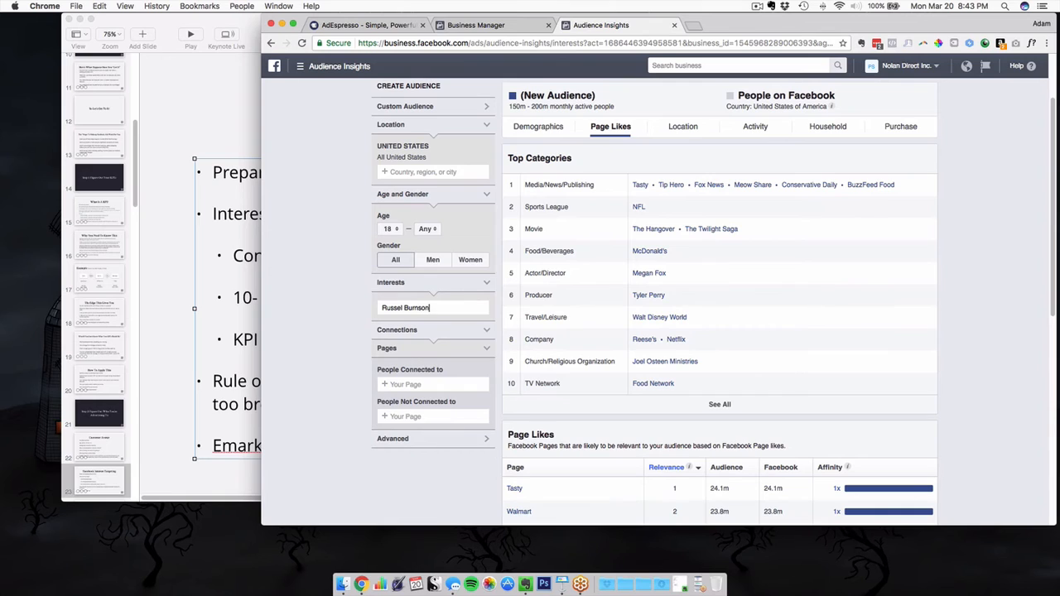
pyautogui.press('BackSpace')
pyautogui.press('BackSpace')
pyautogui.press('BackSpace')
pyautogui.press('BackSpace')
pyautogui.write('runson')
# Try to find Brendan Burchard as an interest, varying the spelling of the surname, and clear the search
pyautogui.press('super+a')
pyautogui.press('BackSpace')
pyautogui.write('Bren')
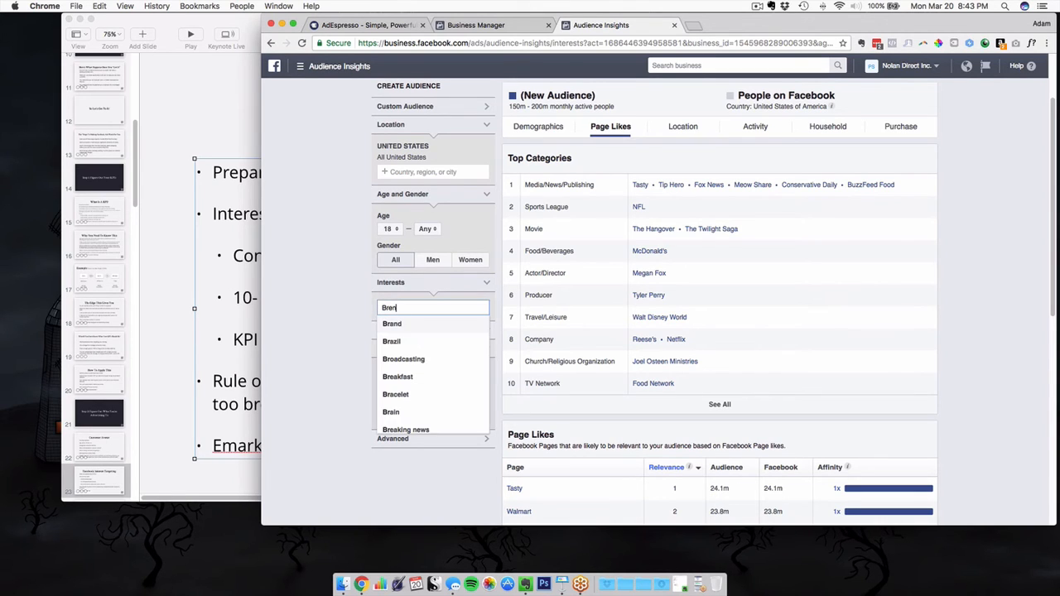
pyautogui.write('dan Bu')
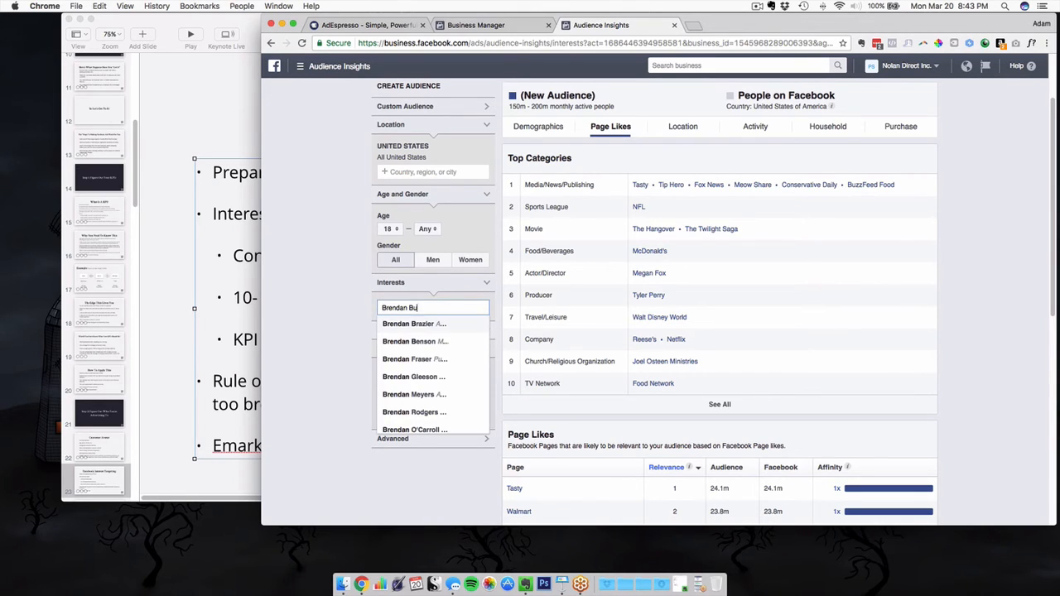
pyautogui.write('rchard')
pyautogui.press('BackSpace')
pyautogui.press('BackSpace')
pyautogui.press('BackSpace')
pyautogui.press('BackSpace')
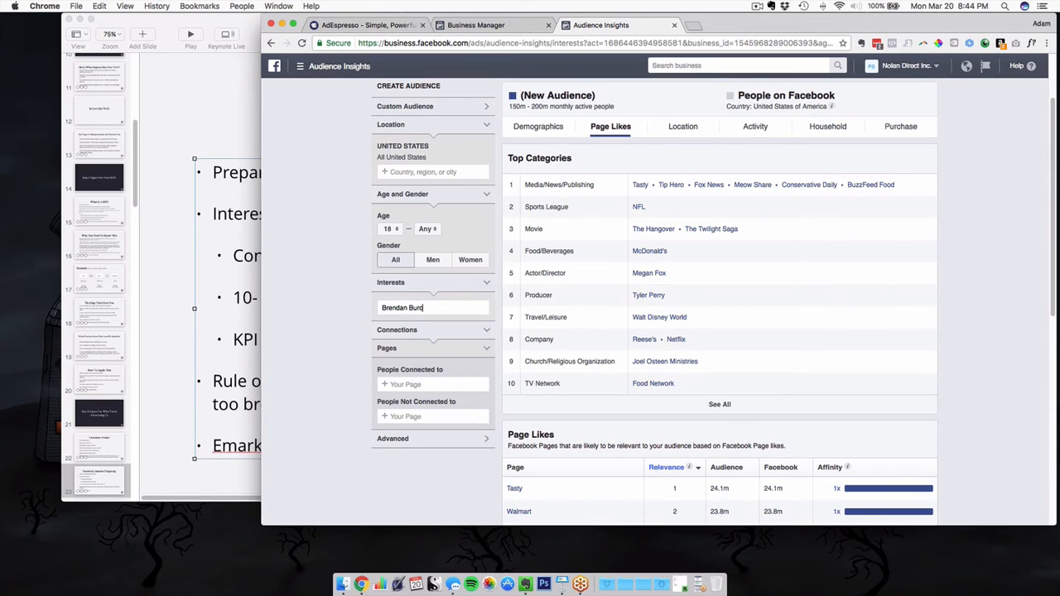
pyautogui.press('BackSpace')
pyautogui.press('BackSpace')
pyautogui.write('chard')
pyautogui.press('super+BackSpace')
# Check the note for another name and add Gary Vaynerchuk as the audience's interest
pyautogui.click(771, 5)
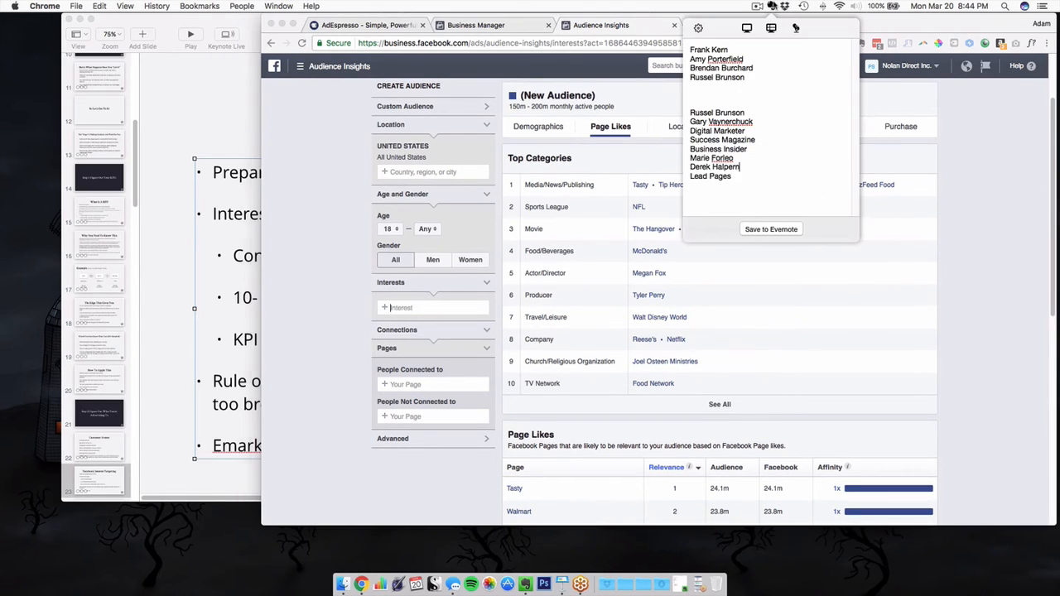
pyautogui.click(418, 306)
pyautogui.write('Gary Va')
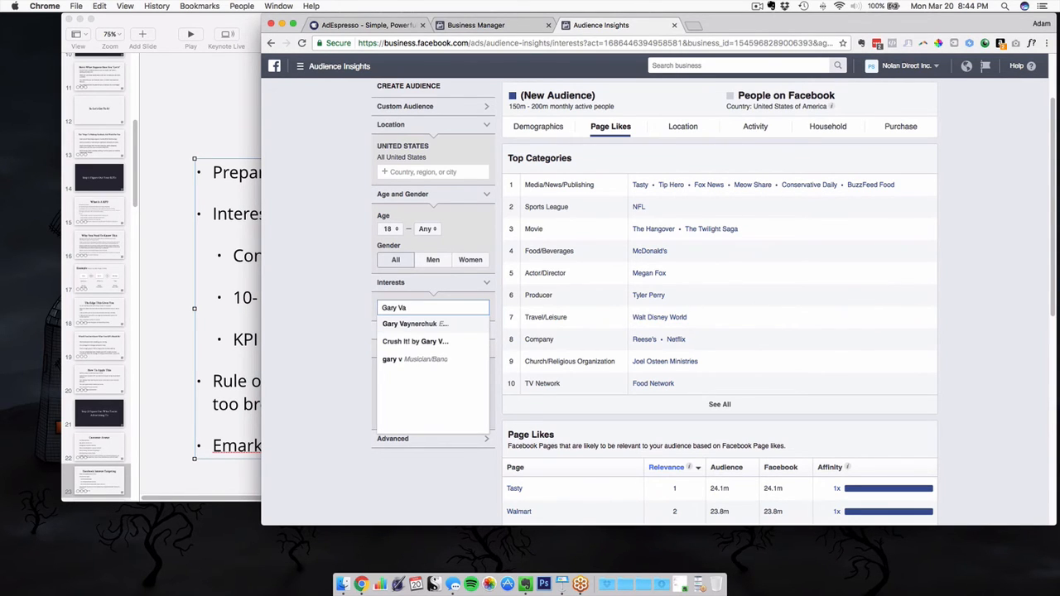
pyautogui.click(423, 326)
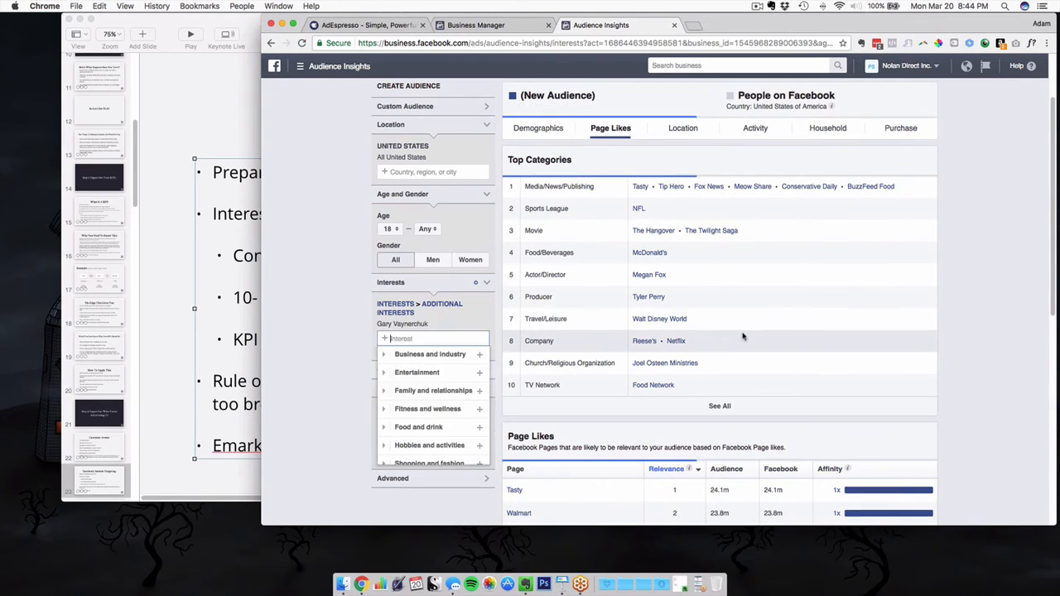
# Add Tim Ferriss from the Gary Vaynerchuk page likes to the note's second list and close the note
pyautogui.scroll(-5, 787, 283)
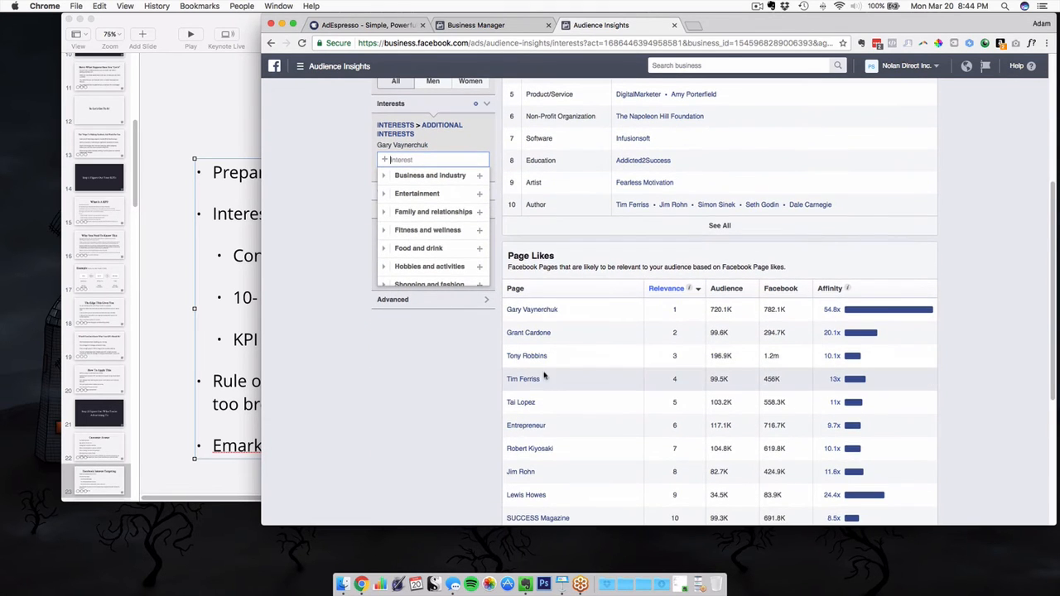
pyautogui.click(770, 6)
pyautogui.click(745, 172)
pyautogui.press('Return')
pyautogui.write('Tim Ferriss')
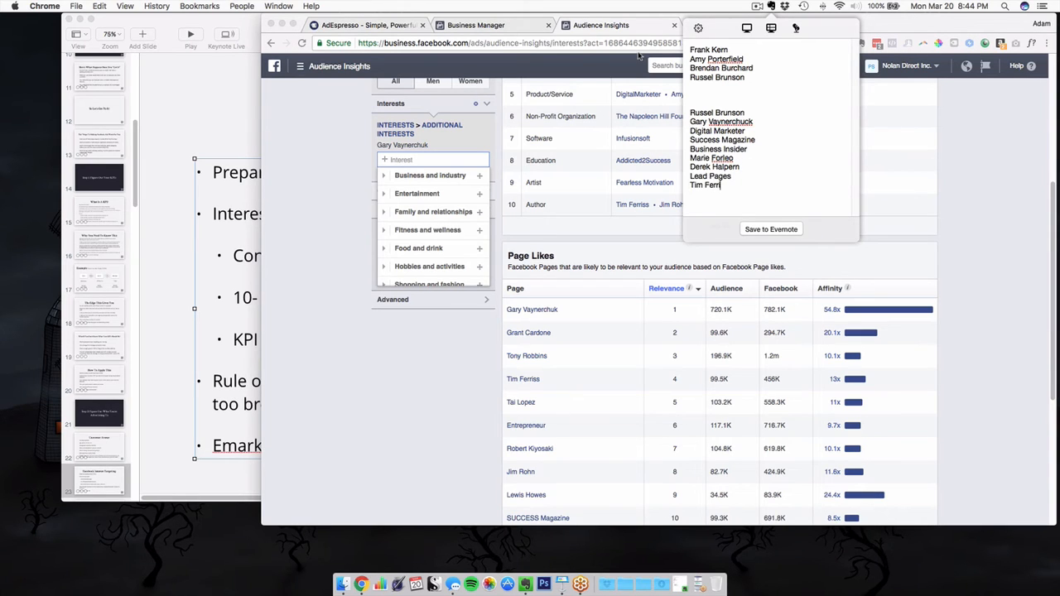
pyautogui.click(954, 330)
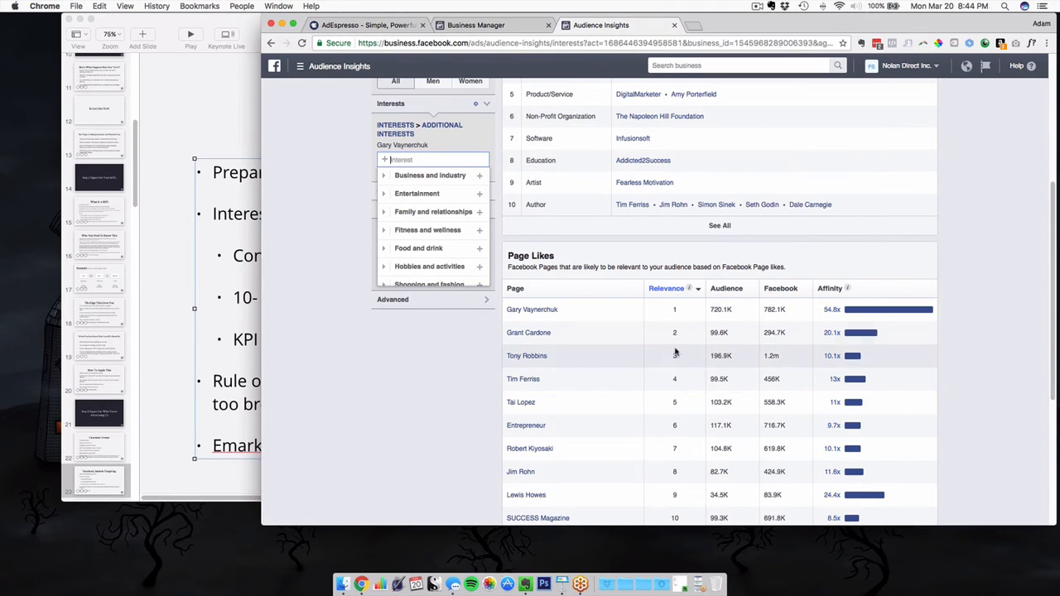
# Examine the remaining pages in the Page Likes table for the Gary Vaynerchuk audience
pyautogui.scroll(-3, 704, 348)
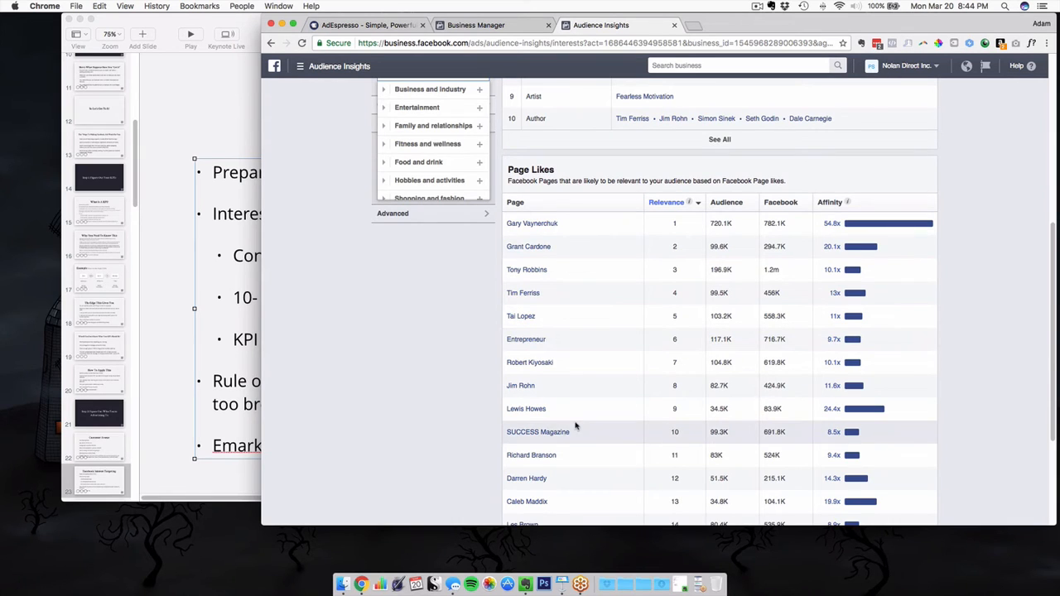
pyautogui.scroll(-5, 579, 451)
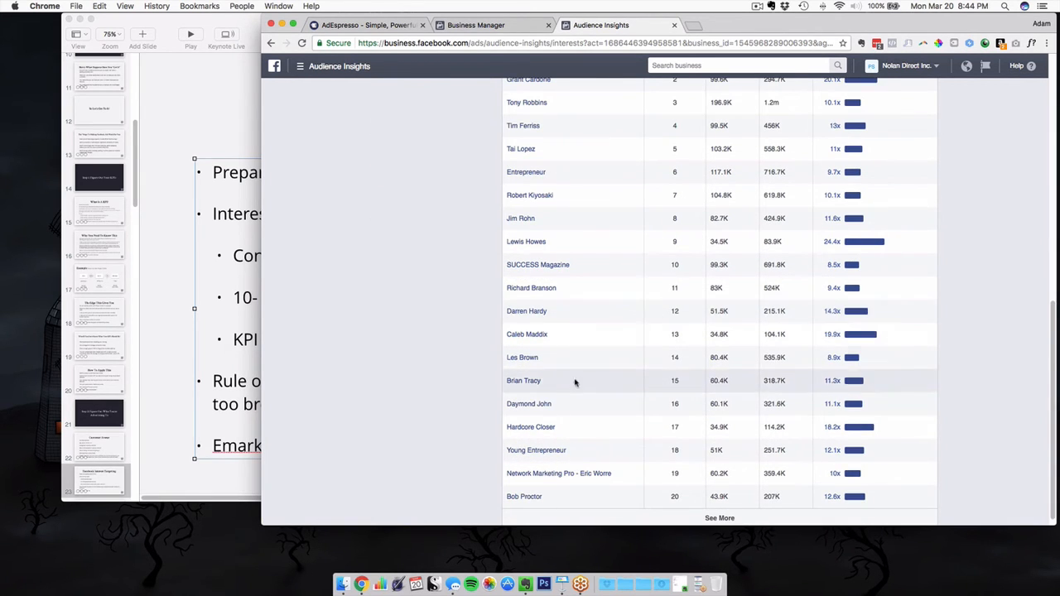
pyautogui.moveTo(522, 384)
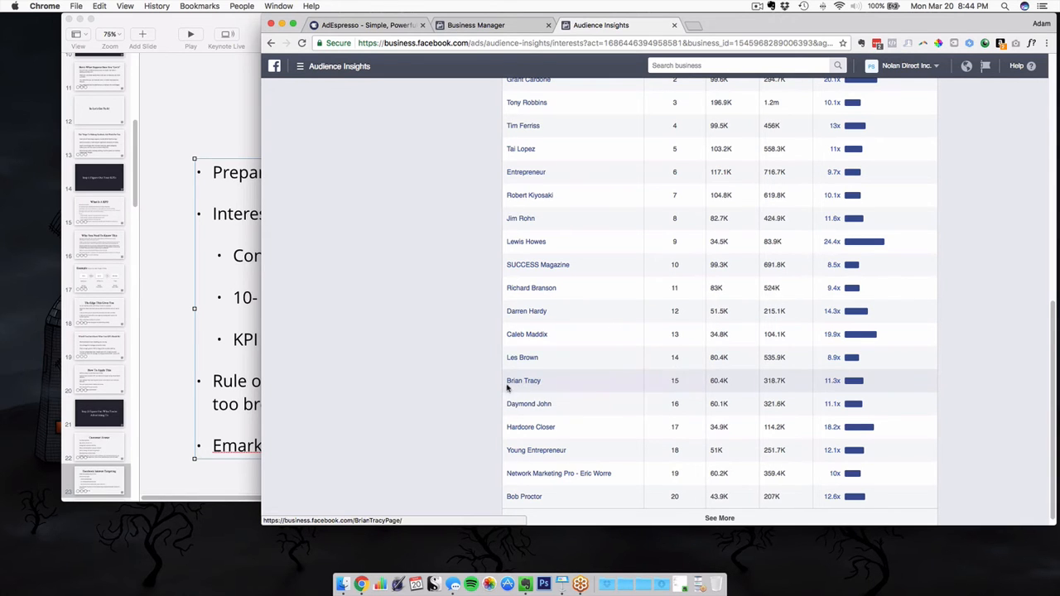
pyautogui.scroll(-1, 520, 386)
pyautogui.scroll(10, 519, 412)
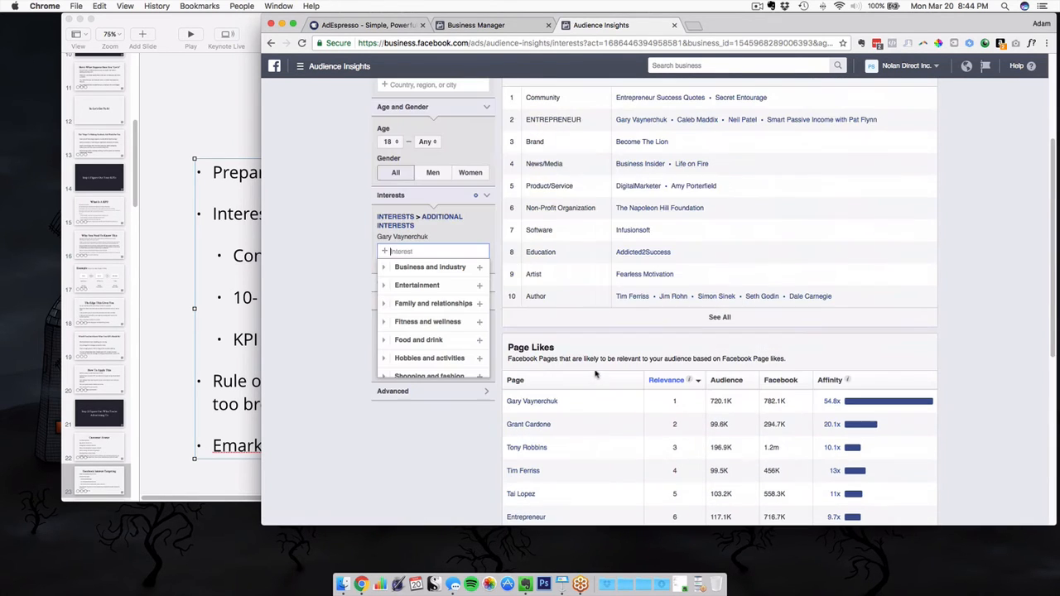
# Review the collected target names in the note's second list against the Gary Vaynerchuk audience
pyautogui.click(772, 6)
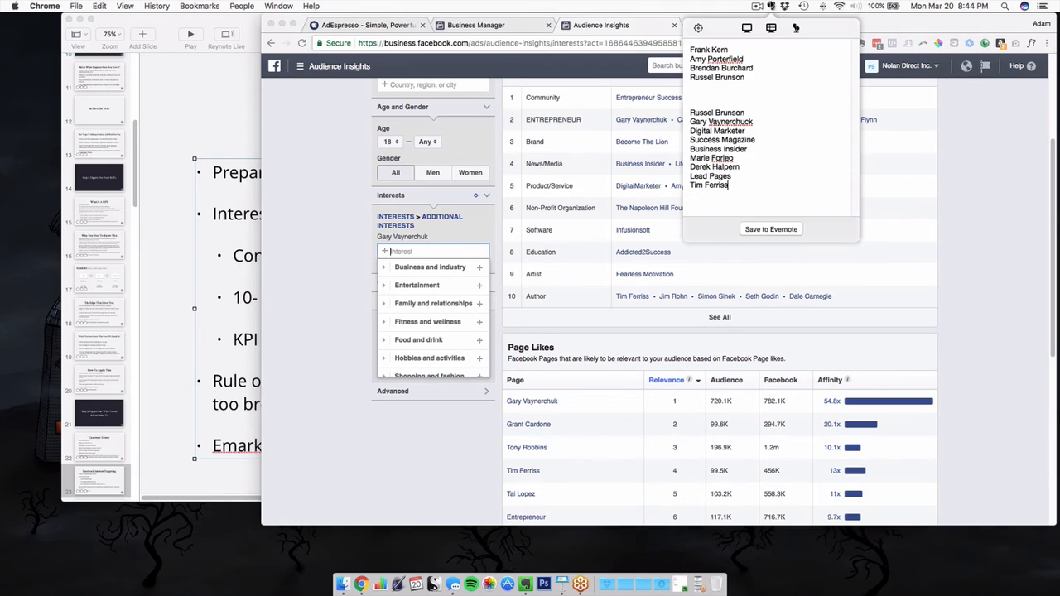
pyautogui.moveTo(775, 182); pyautogui.dragTo(709, 112)
pyautogui.click(736, 149)
pyautogui.click(430, 465)
pyautogui.click(431, 466)
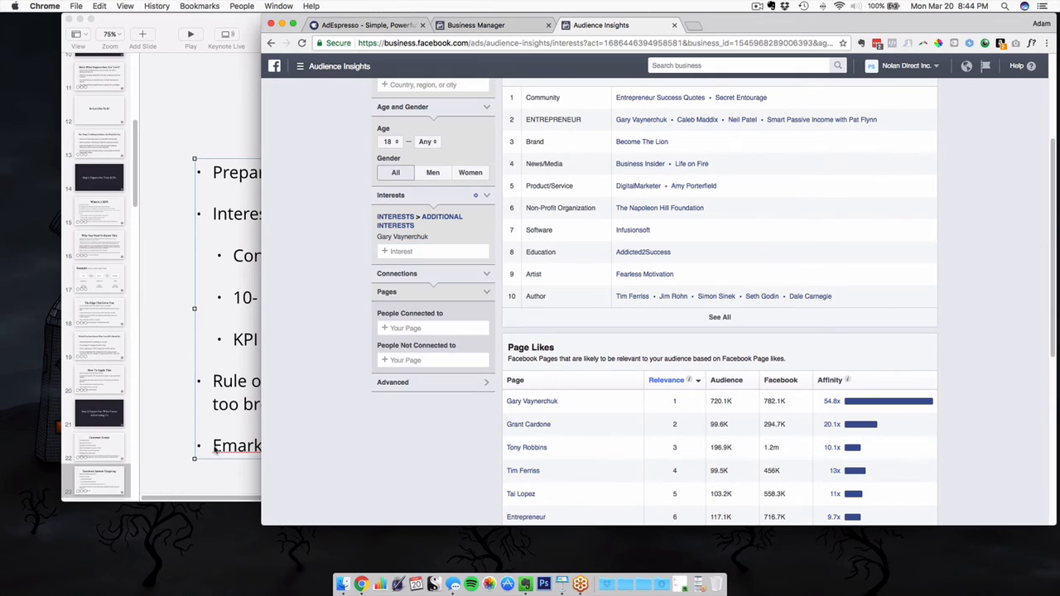
pyautogui.scroll(-1, 452, 235)
pyautogui.scroll(5, 452, 235)
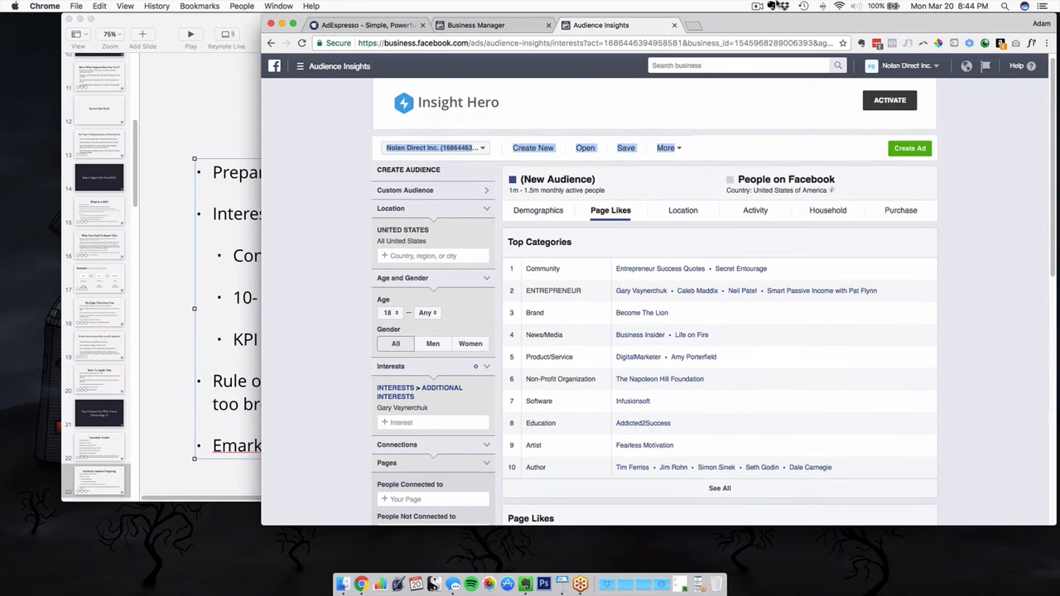
pyautogui.click(771, 6)
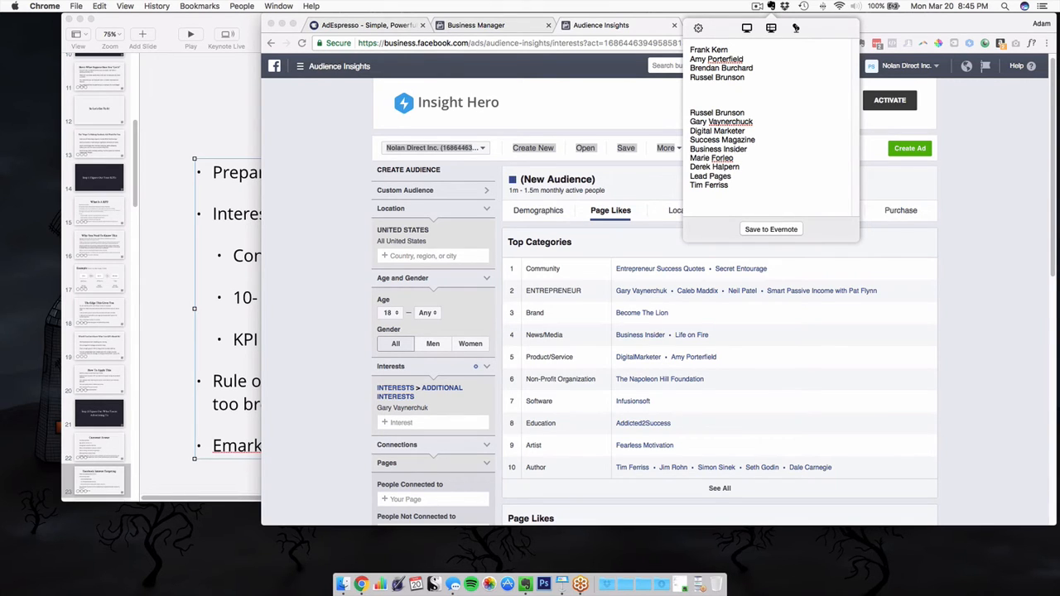
pyautogui.click(252, 124)
pyautogui.click(954, 270)
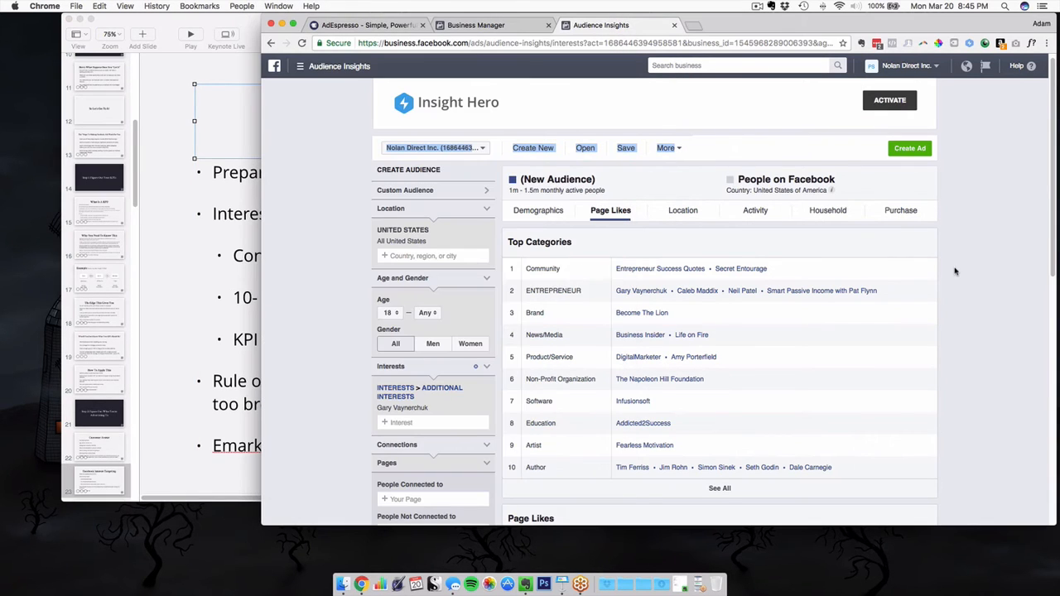
# Switch to the AdEspresso site, log in to the campaign overview, and bring the Facebook interest targeting slide in Keynote forward
pyautogui.click(367, 28)
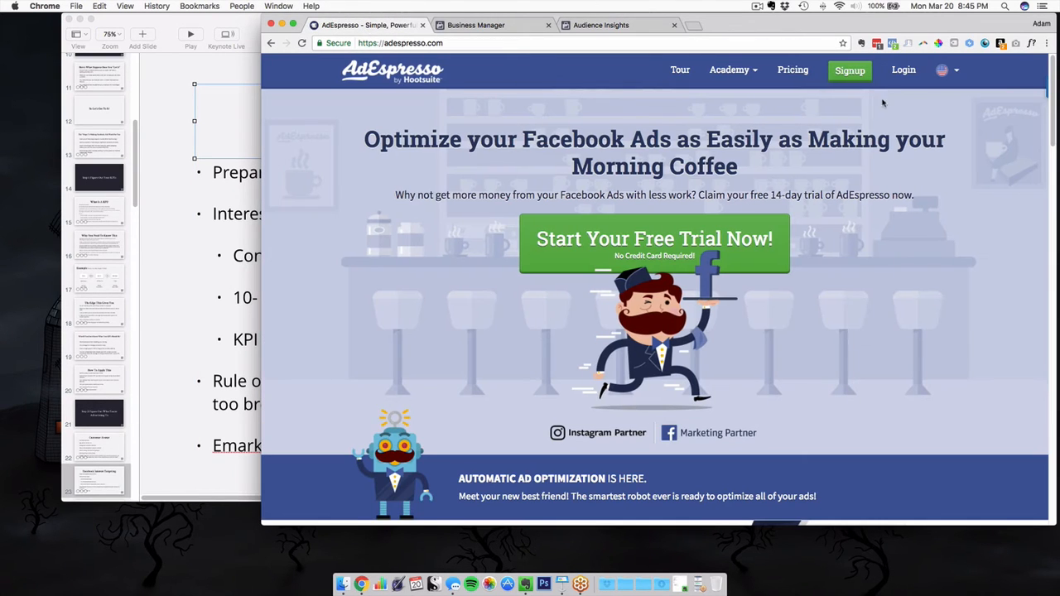
pyautogui.click(914, 72)
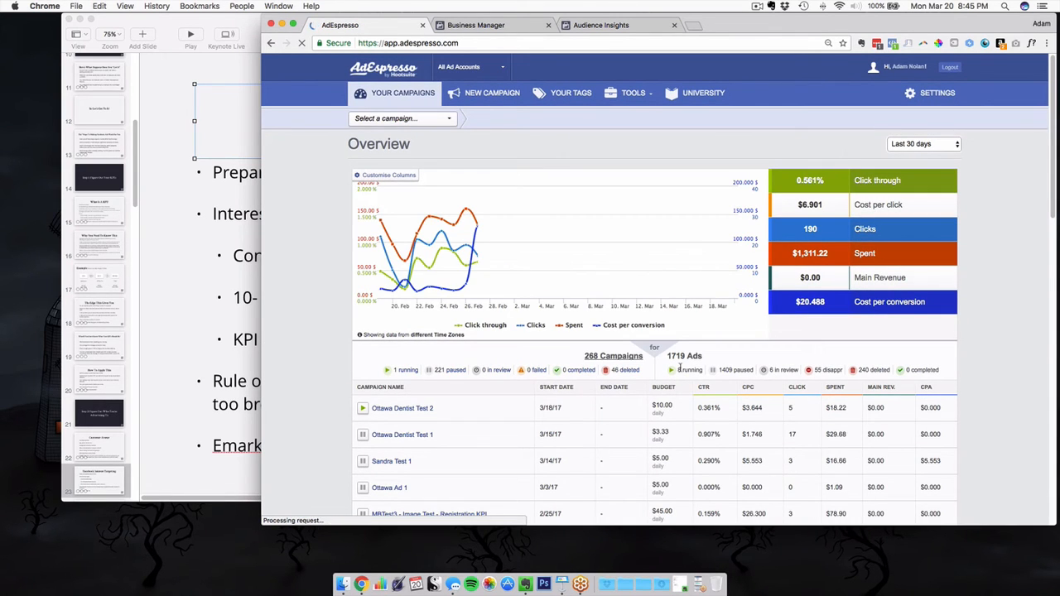
pyautogui.click(174, 301)
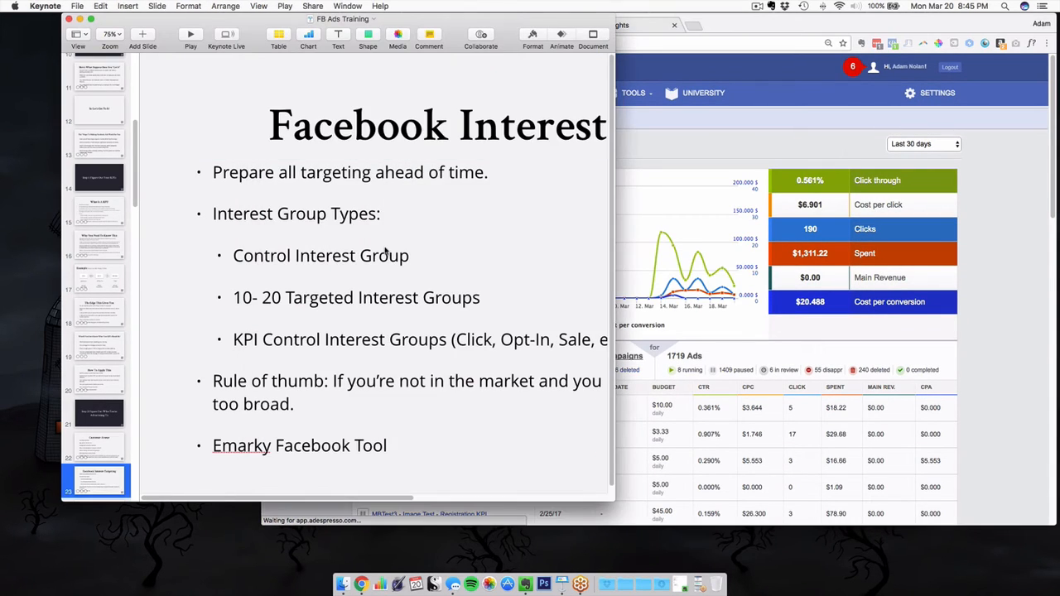
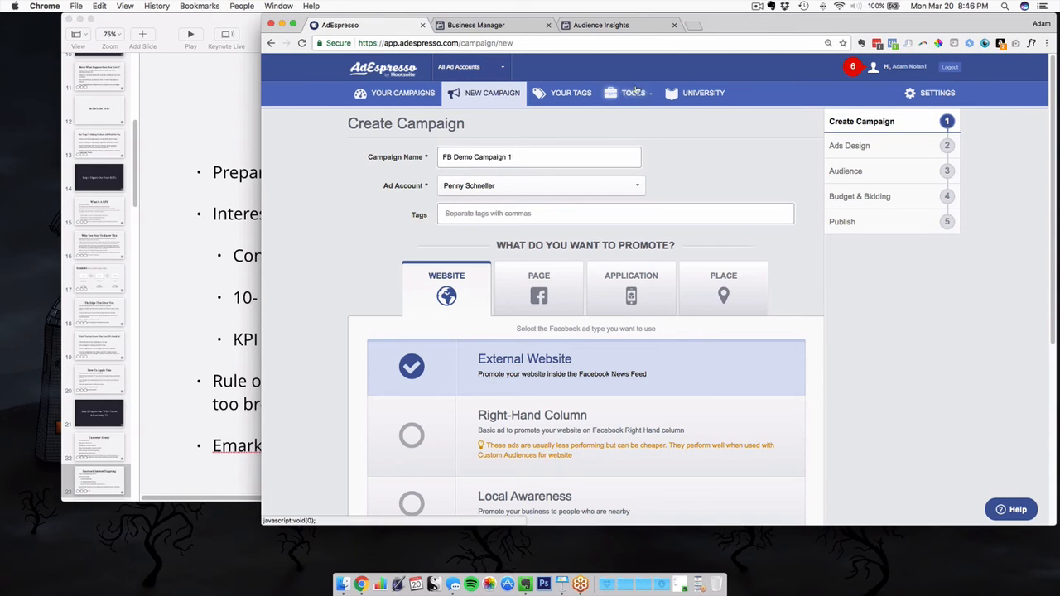
# Open the Asset Manager and show the saved audiences in the Nolan Direct Inc. folder
pyautogui.click(635, 95)
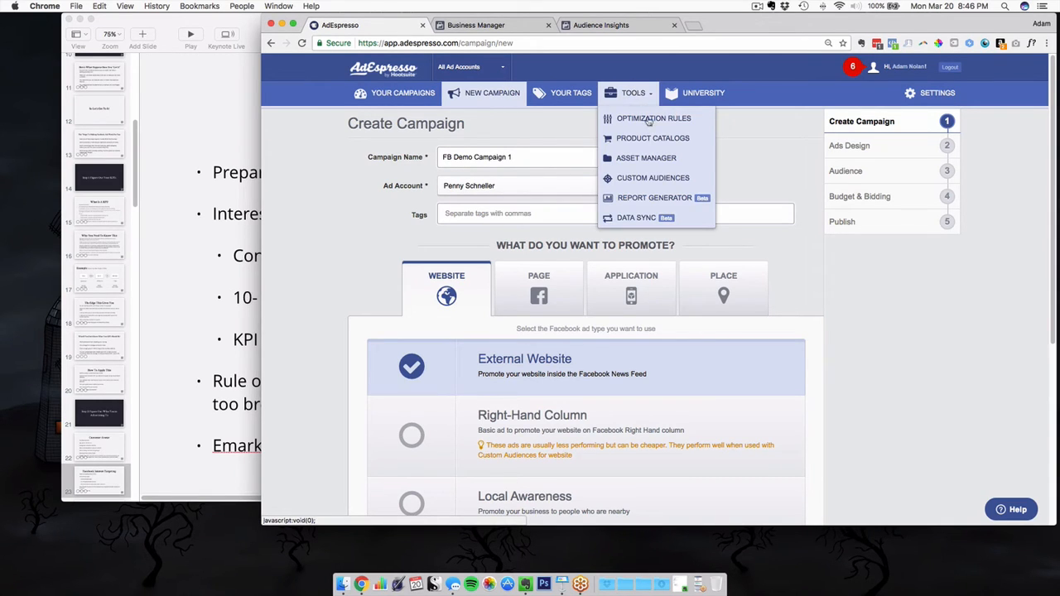
pyautogui.click(652, 160)
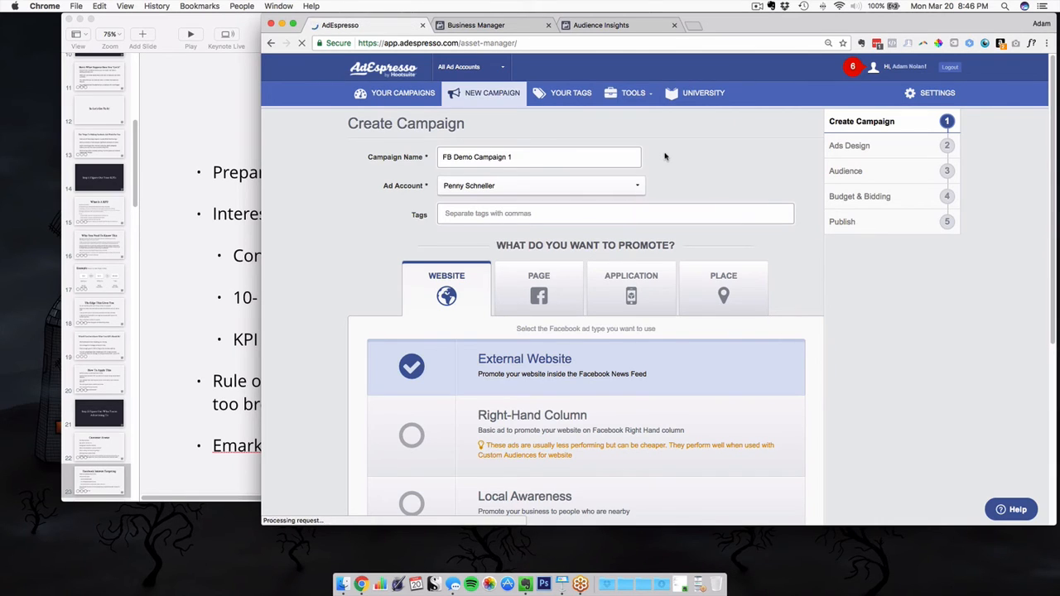
pyautogui.moveTo(747, 35); pyautogui.dragTo(725, 35)
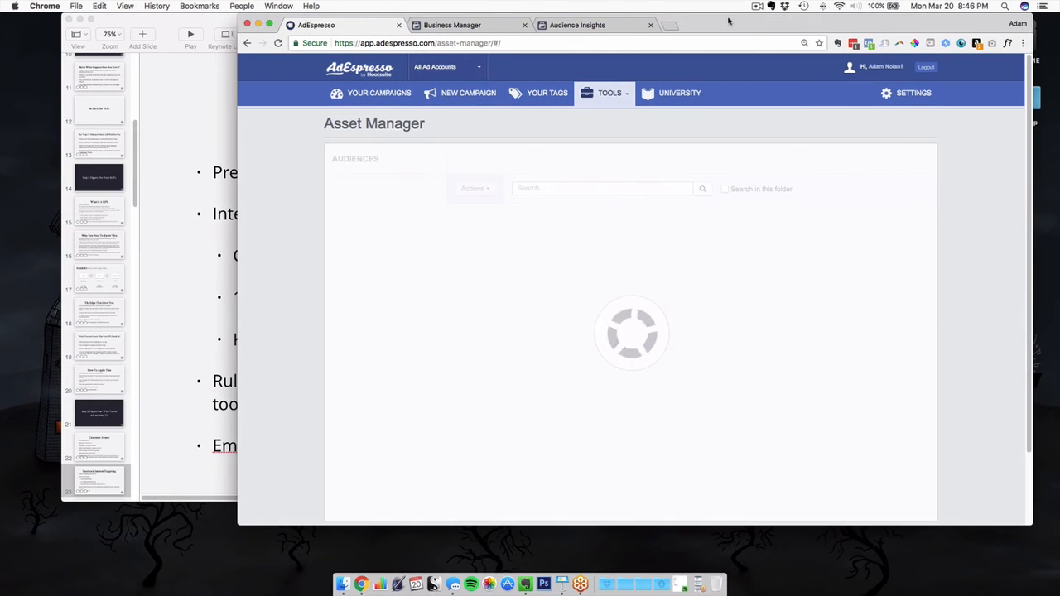
pyautogui.click(364, 204)
pyautogui.click(366, 228)
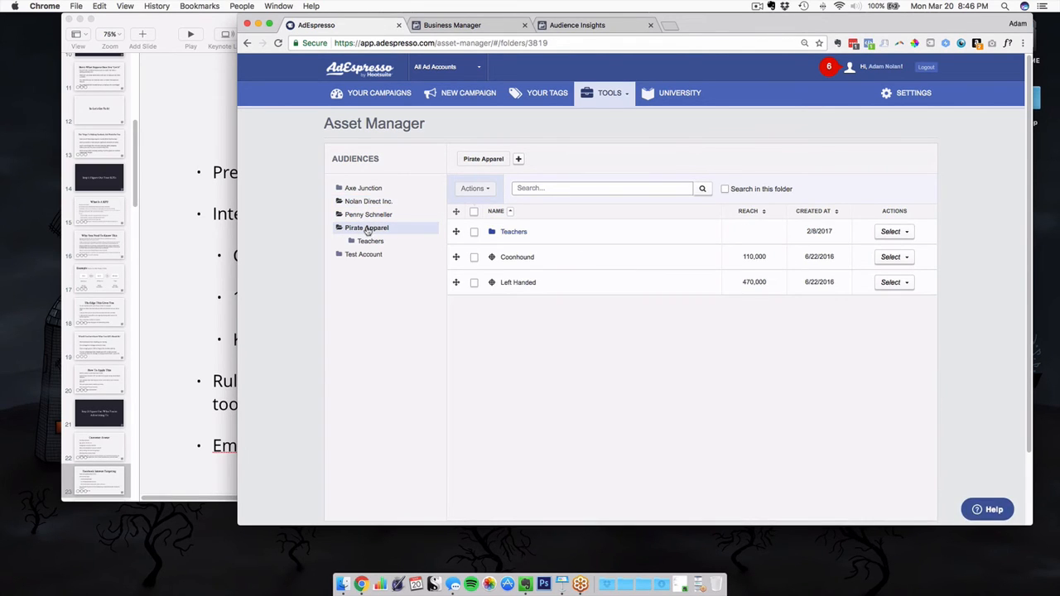
pyautogui.click(387, 202)
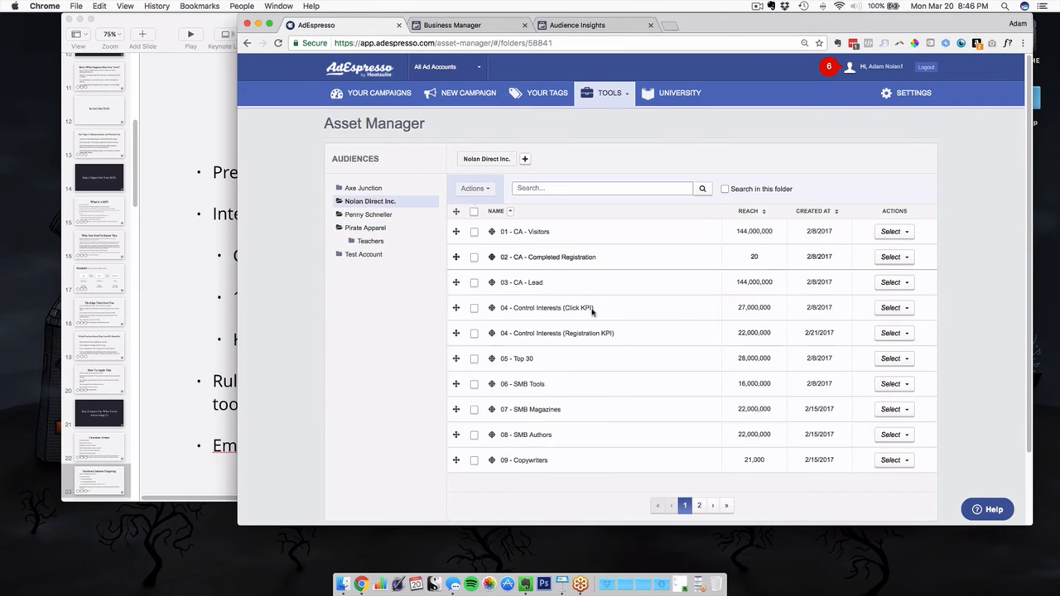
pyautogui.scroll(-2, 620, 327)
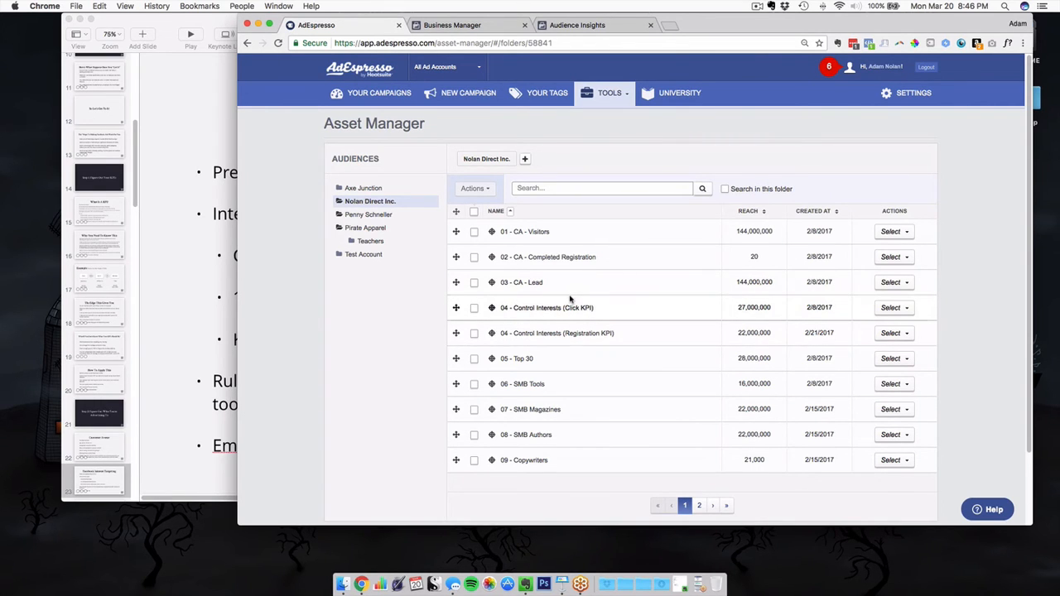
pyautogui.scroll(-1, 569, 299)
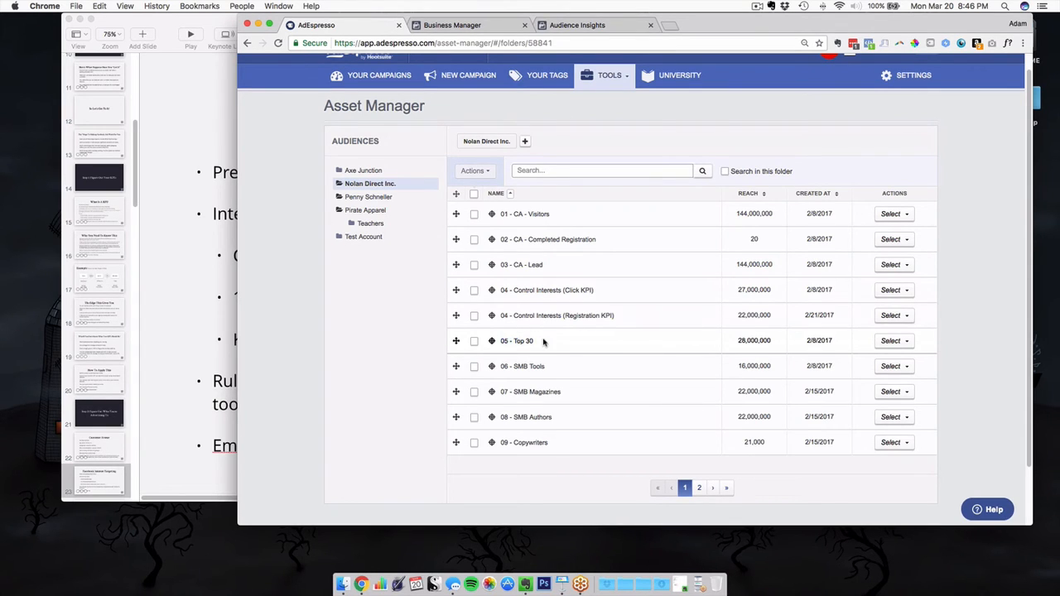
# Open the "05 - Top 30" target for editing, review its location, age and interests, and close it
pyautogui.click(888, 339)
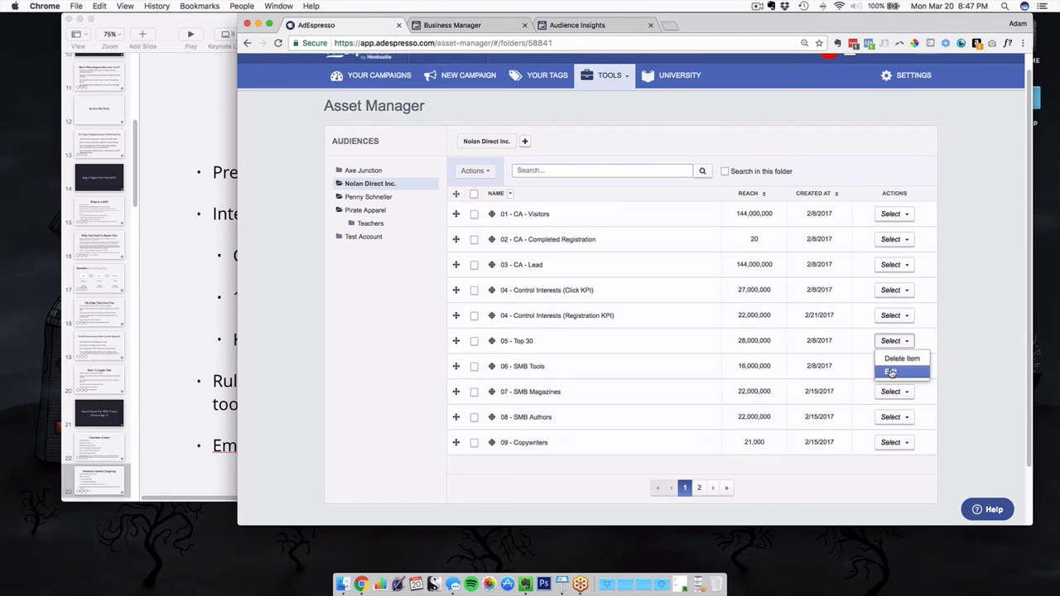
pyautogui.click(887, 369)
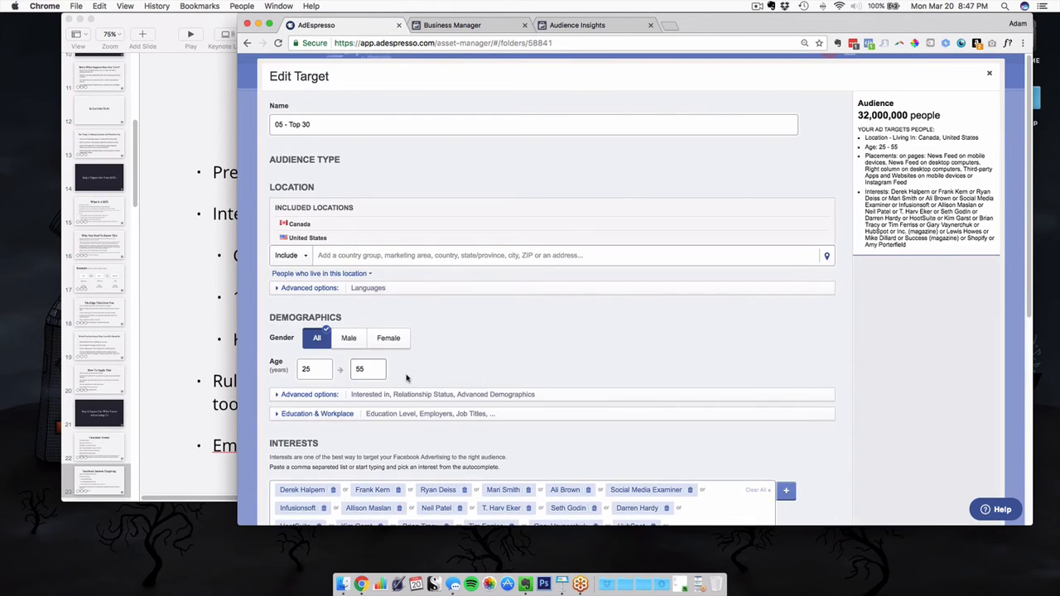
pyautogui.scroll(-3, 403, 379)
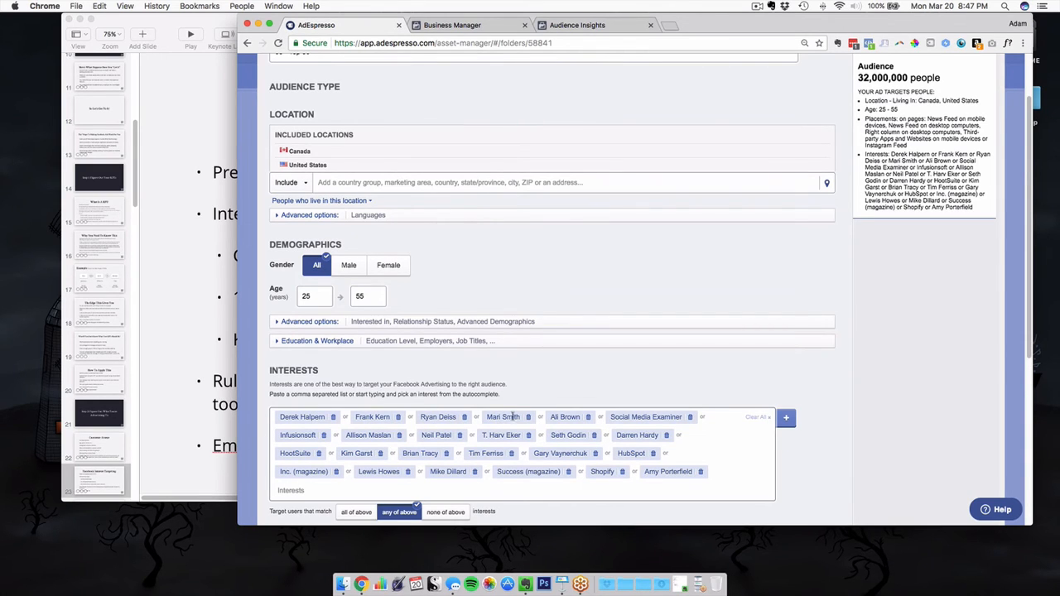
pyautogui.scroll(-2, 562, 418)
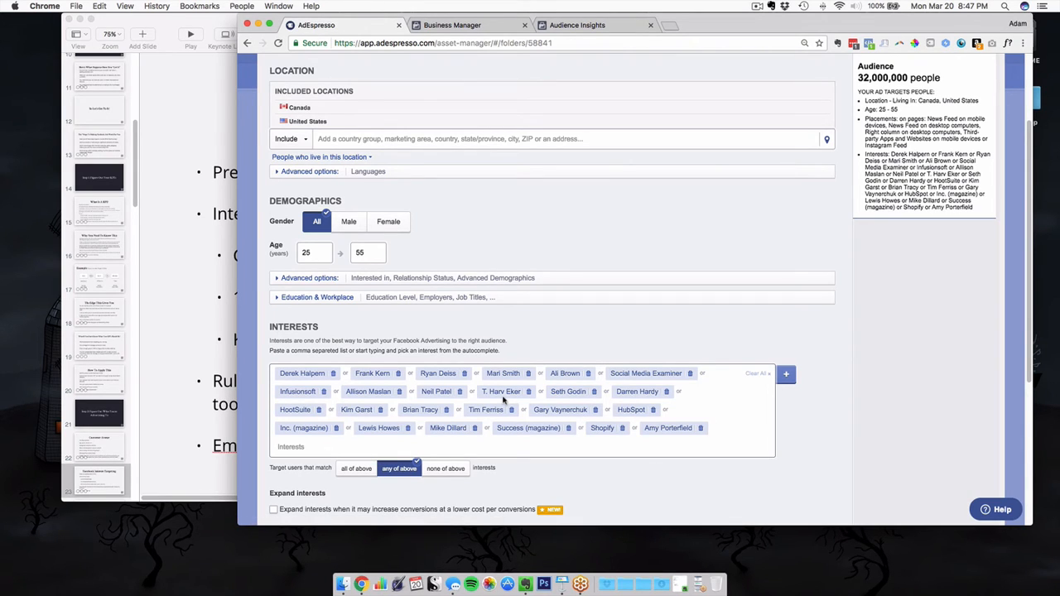
pyautogui.scroll(5, 489, 319)
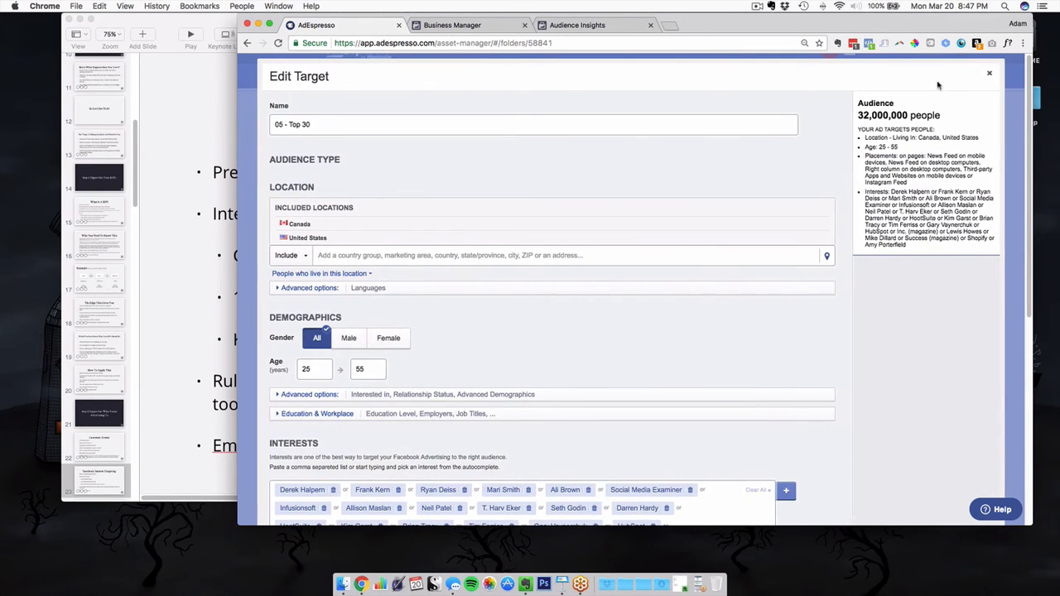
pyautogui.click(988, 73)
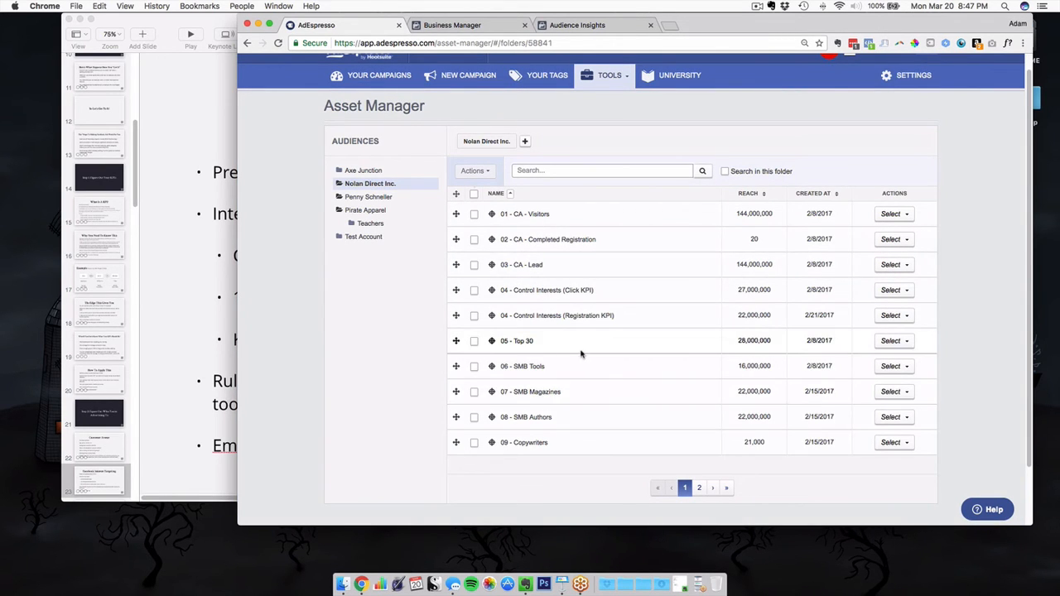
# Open the "06 - SMB Tools" target for editing, review its list of software interests, and close it
pyautogui.click(894, 365)
pyautogui.click(893, 397)
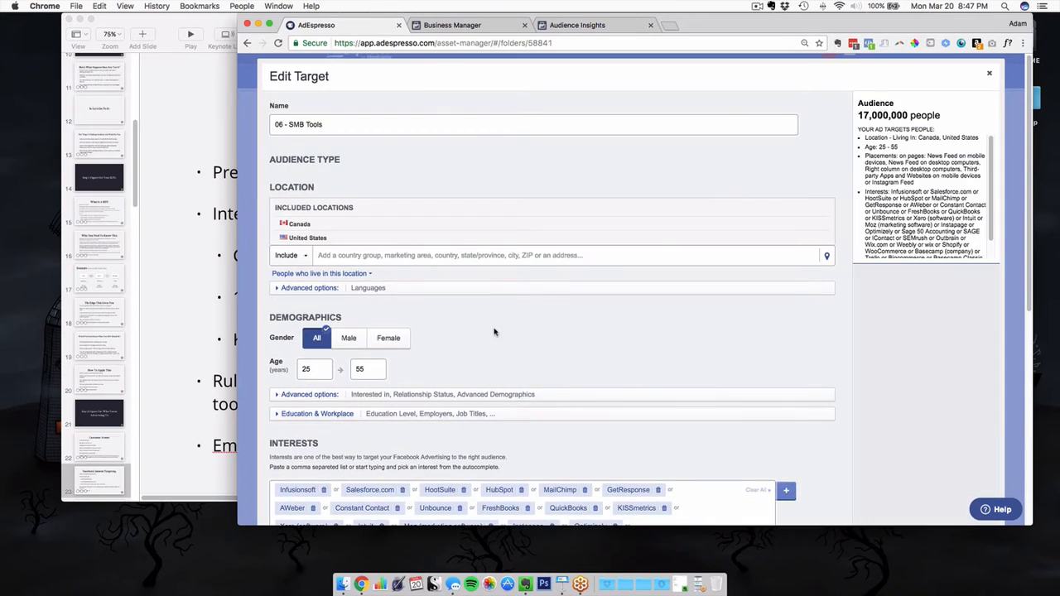
pyautogui.scroll(-5, 495, 335)
pyautogui.click(684, 390)
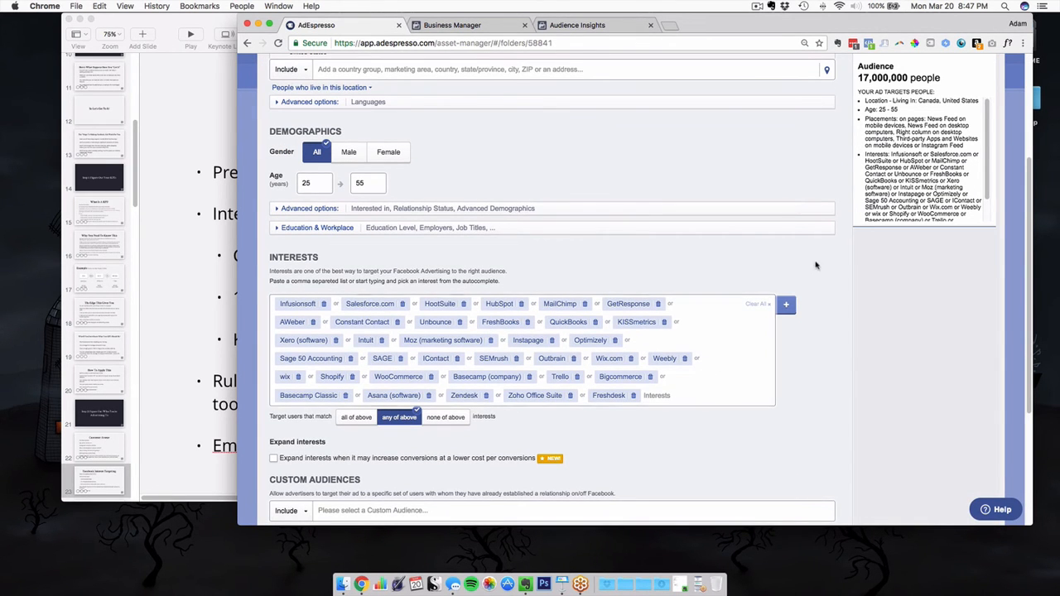
pyautogui.scroll(5, 814, 275)
pyautogui.click(988, 78)
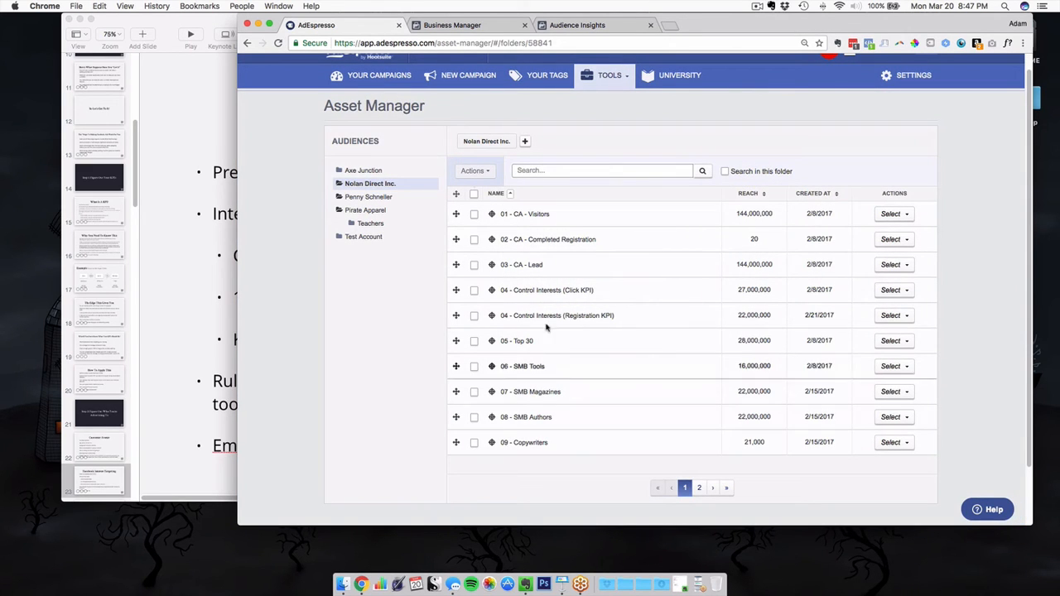
# Create a new targeting in the Nolan Direct Inc. folder, named "Demo Interest", with United States as the included location
pyautogui.click(525, 143)
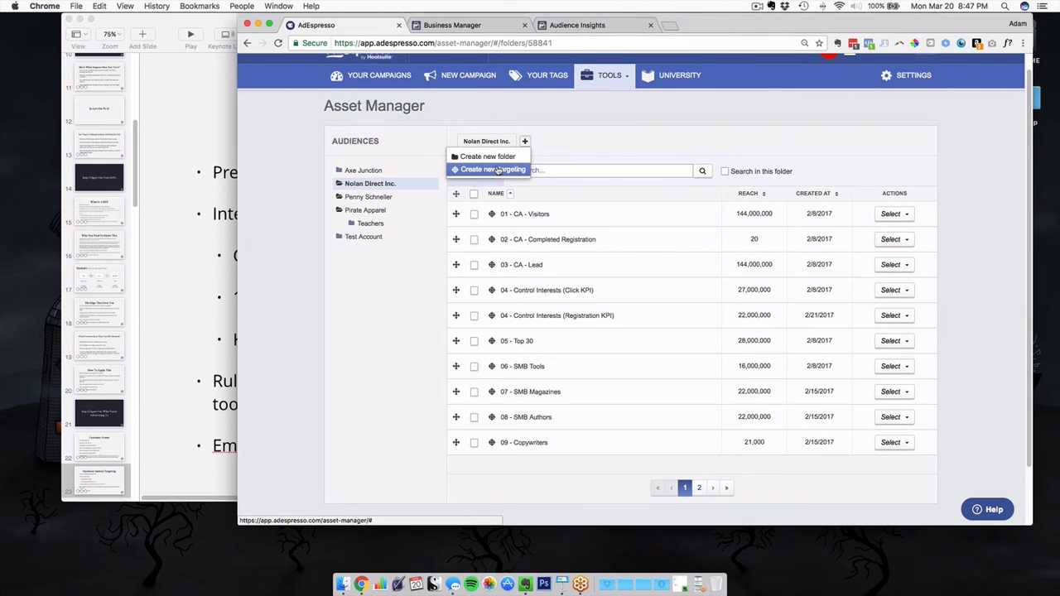
pyautogui.click(496, 170)
pyautogui.click(383, 123)
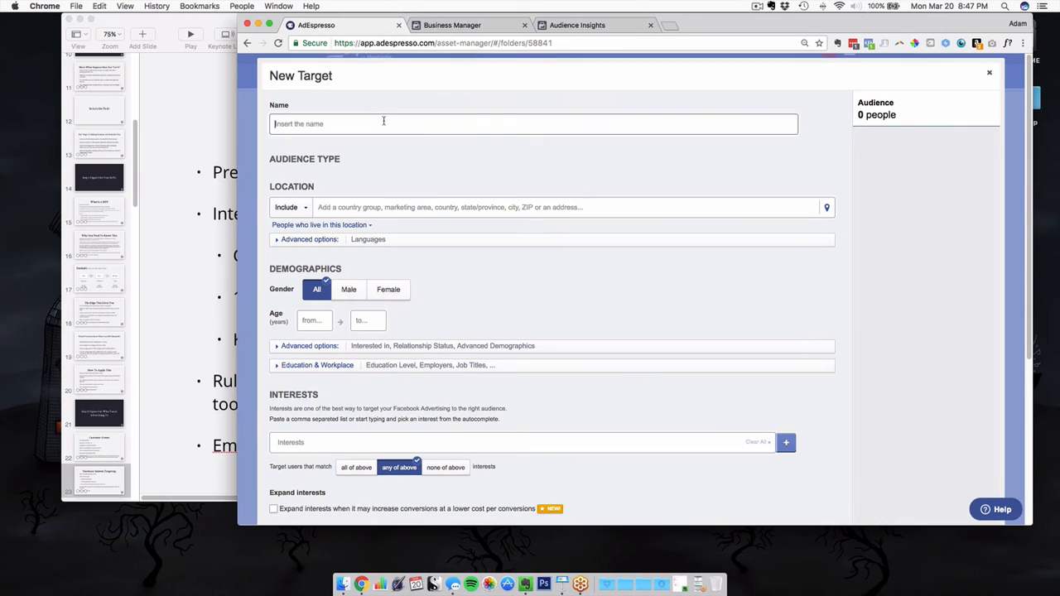
pyautogui.write('Demo Interest')
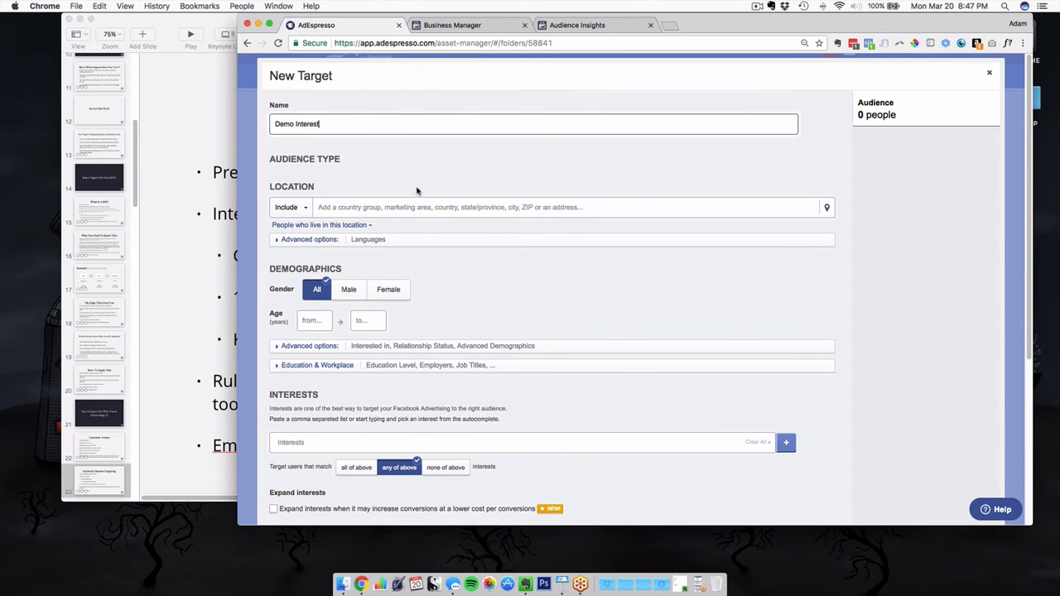
pyautogui.press('Tab')
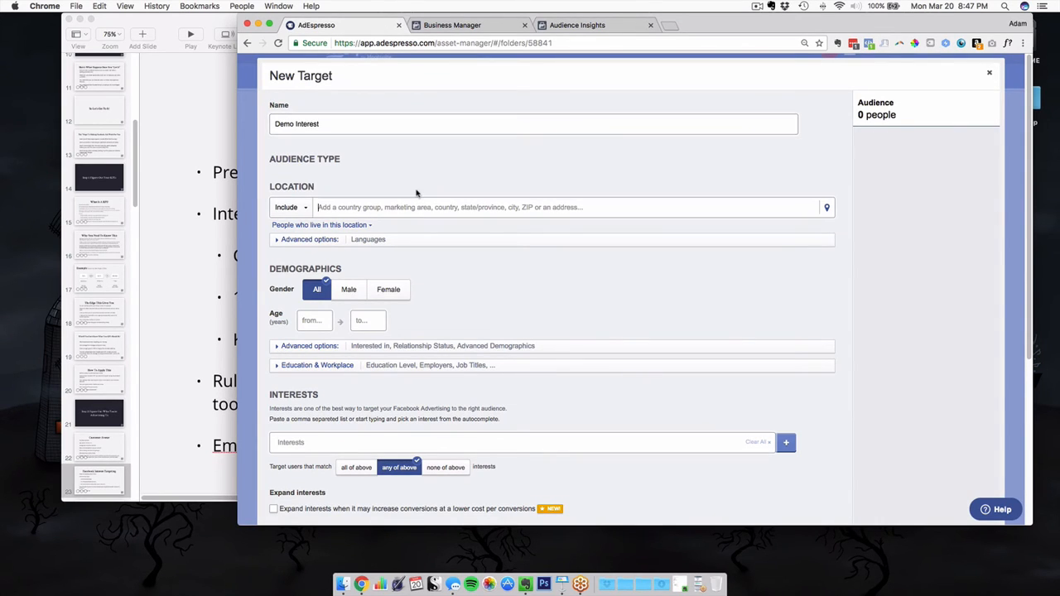
pyautogui.write('Uni')
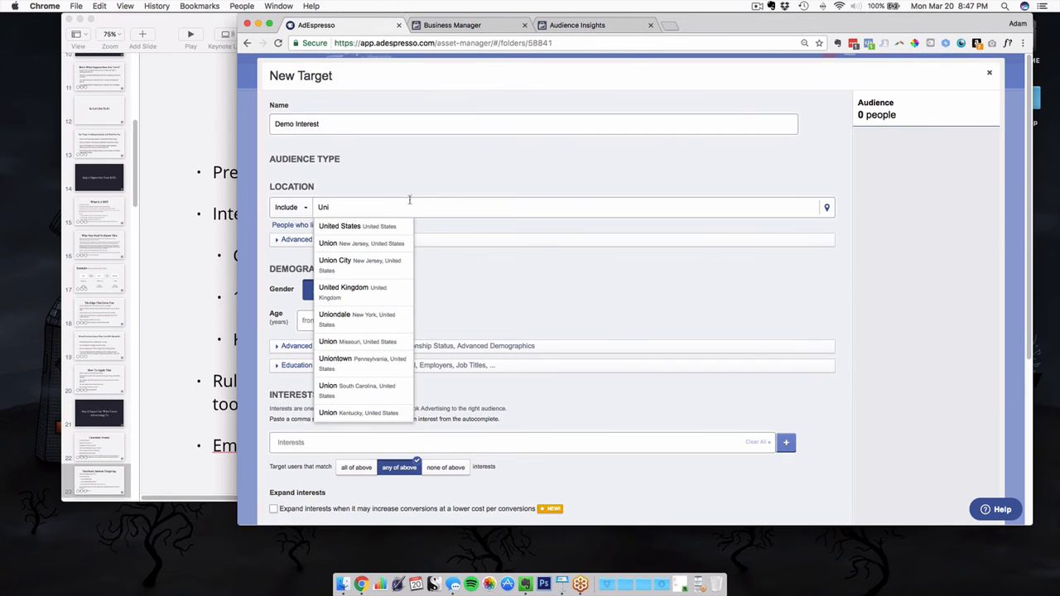
pyautogui.click(376, 227)
# Set the new target's age range to 25–30 years
pyautogui.click(313, 354)
pyautogui.write('2')
pyautogui.press('BackSpace')
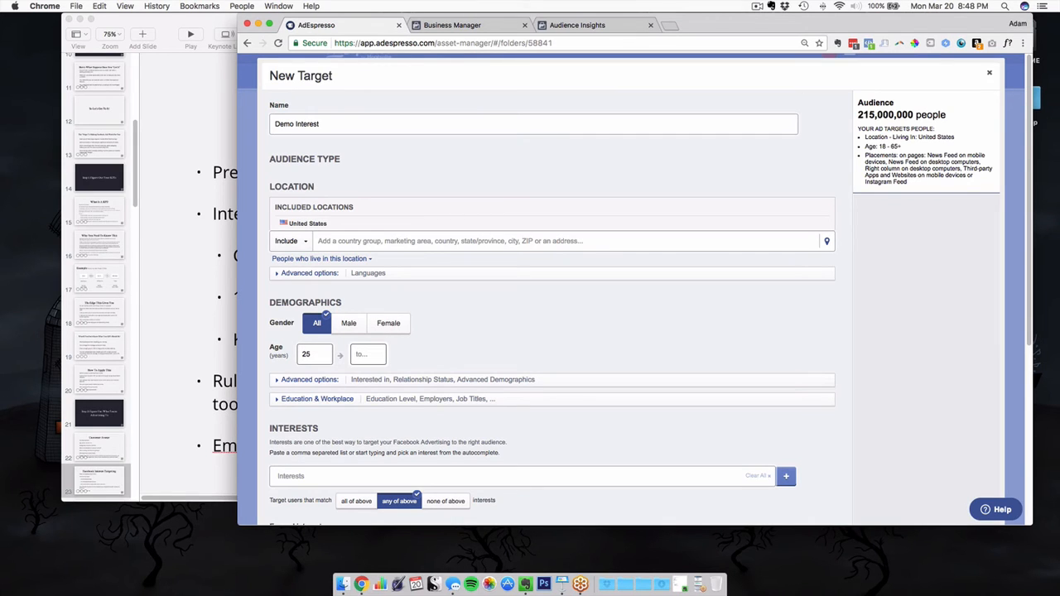
pyautogui.write('30')
pyautogui.click(389, 340)
# Add Entrepreneur (magazine) as an interest of the new target
pyautogui.scroll(-5, 390, 340)
pyautogui.click(381, 265)
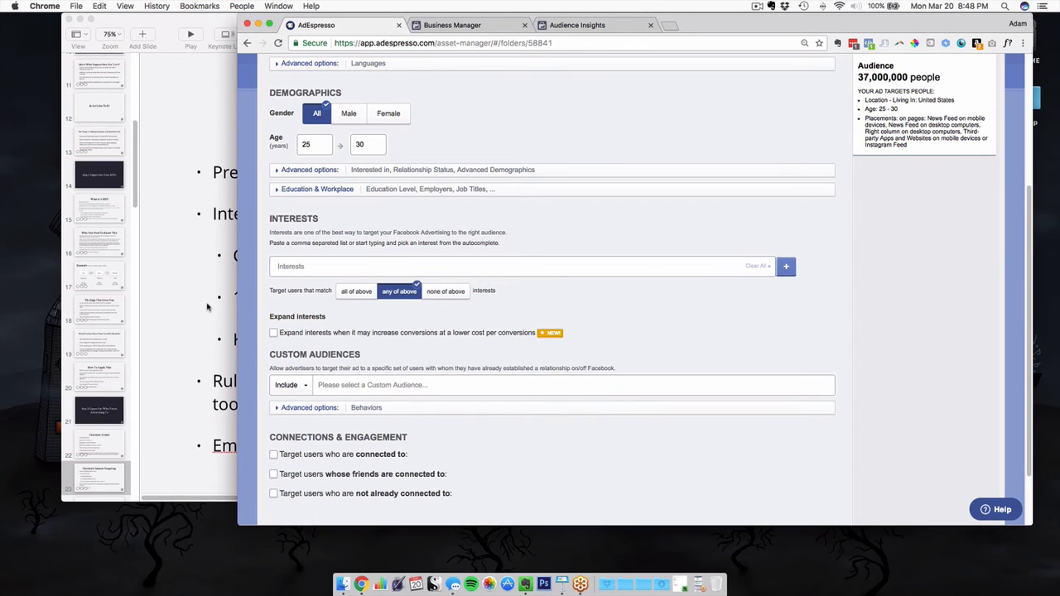
pyautogui.write('Ent')
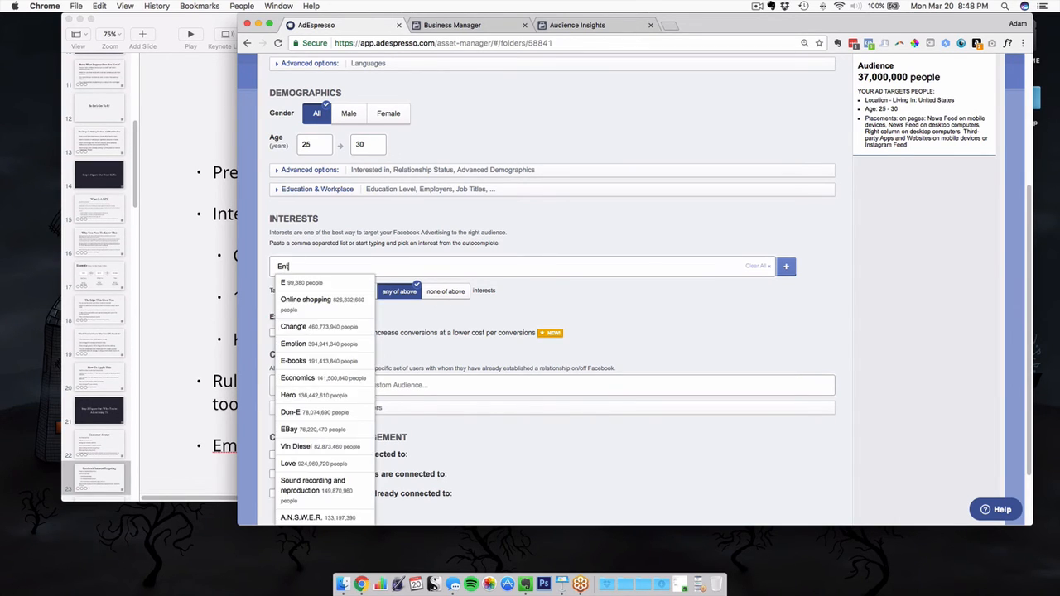
pyautogui.write('repeneur magaz')
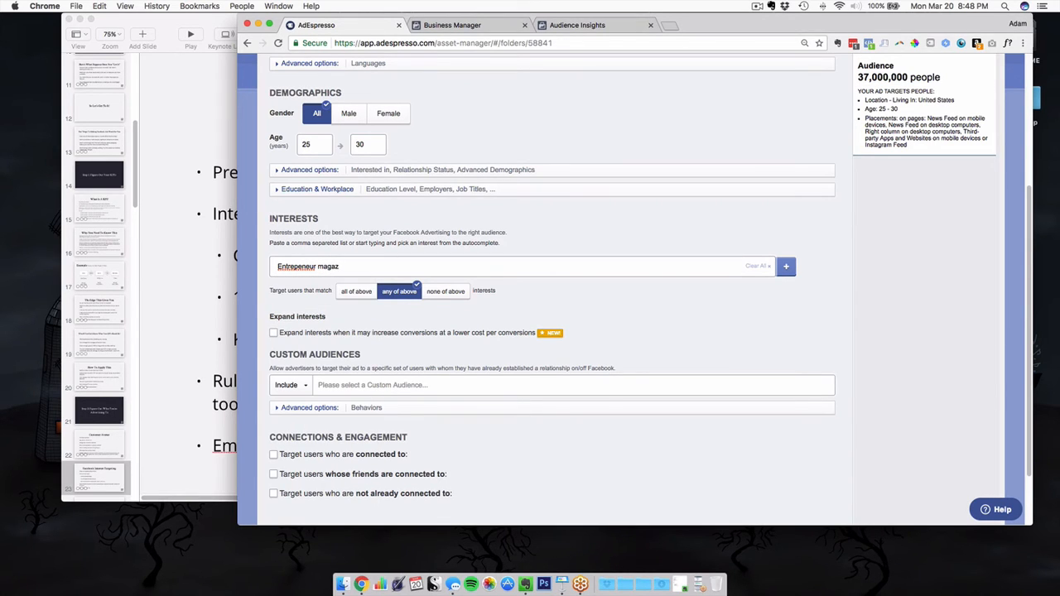
pyautogui.press('BackSpace')
pyautogui.press('BackSpace')
pyautogui.press('BackSpace')
pyautogui.press('BackSpace')
pyautogui.press('BackSpace')
pyautogui.press('BackSpace')
pyautogui.press('BackSpace')
pyautogui.press('BackSpace')
pyautogui.press('BackSpace')
pyautogui.press('BackSpace')
pyautogui.press('BackSpace')
pyautogui.write('epreneur maga')
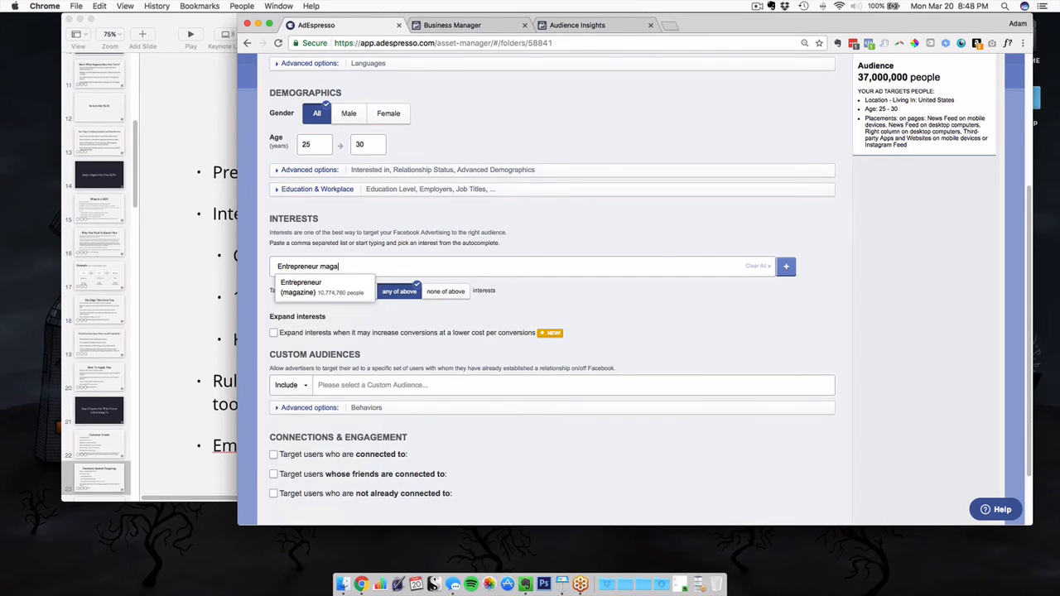
pyautogui.click(313, 288)
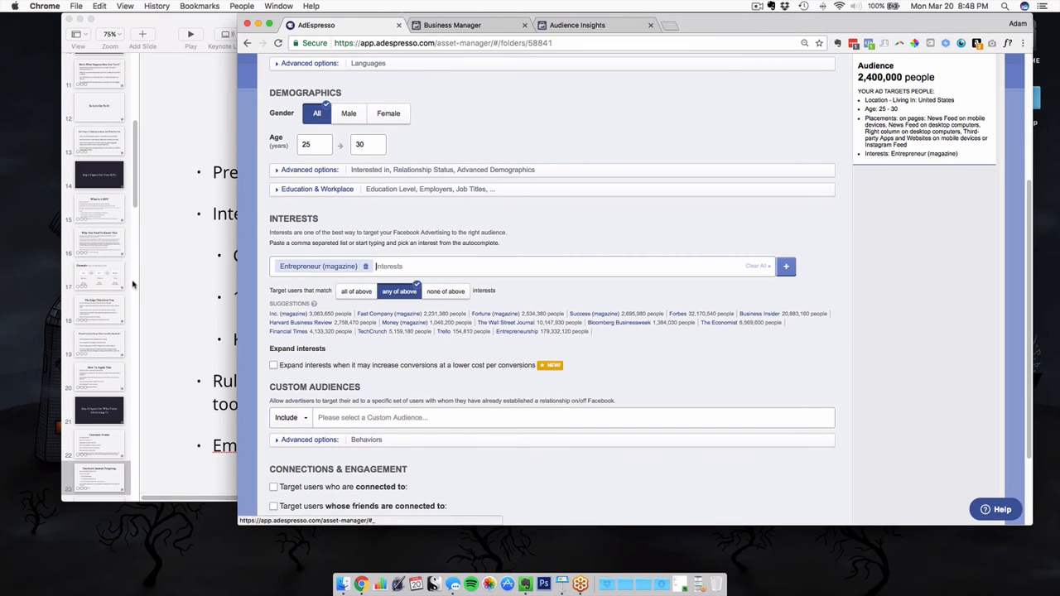
# Add the suggested Fortune, Inc., Fast Company and Small business interests, and clear the whole interest list
pyautogui.click(494, 314)
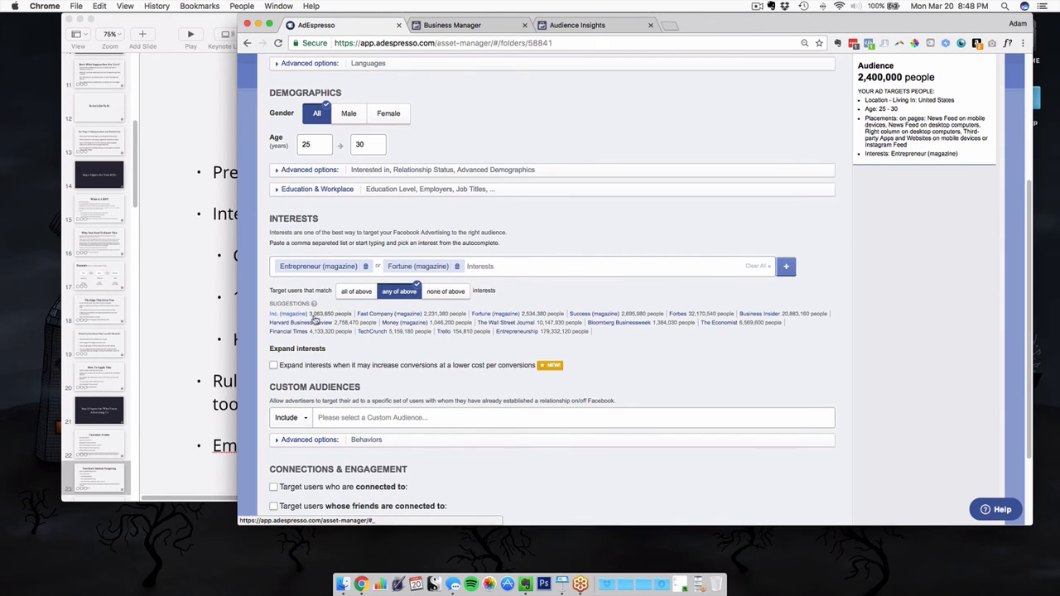
pyautogui.click(314, 316)
pyautogui.click(366, 314)
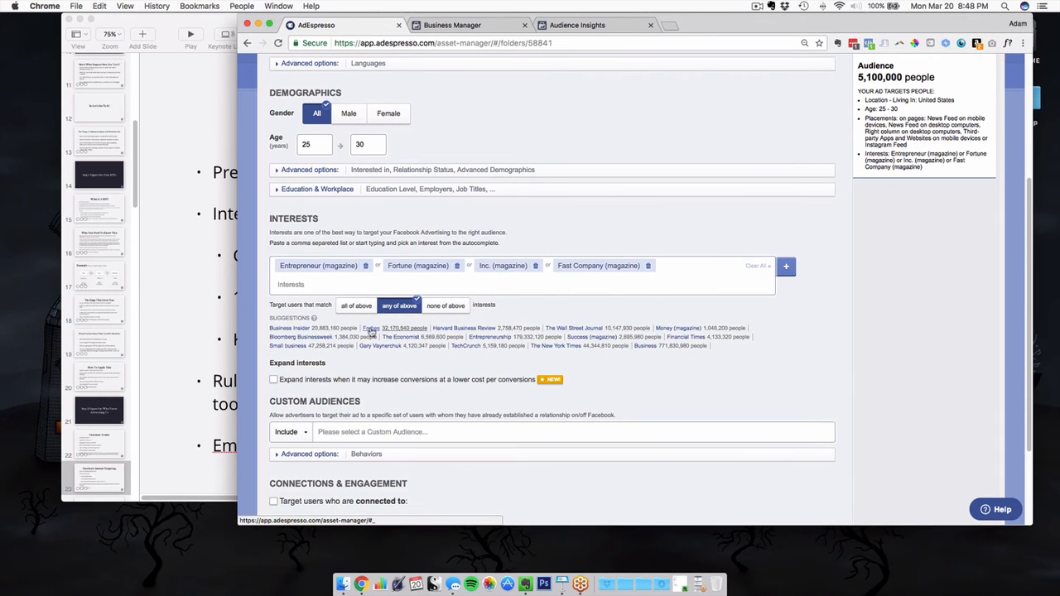
pyautogui.click(294, 346)
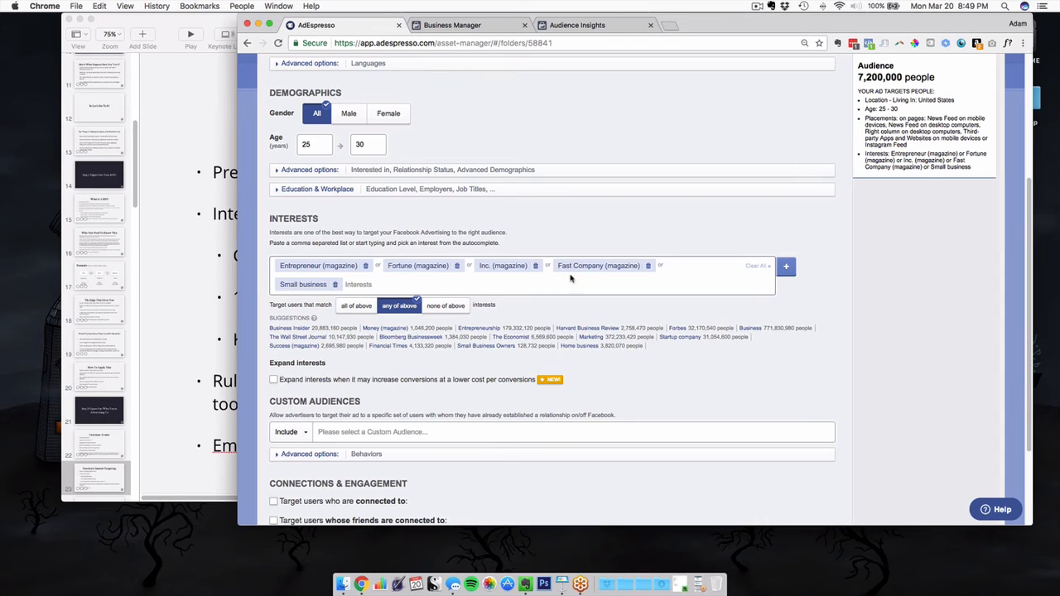
pyautogui.click(756, 266)
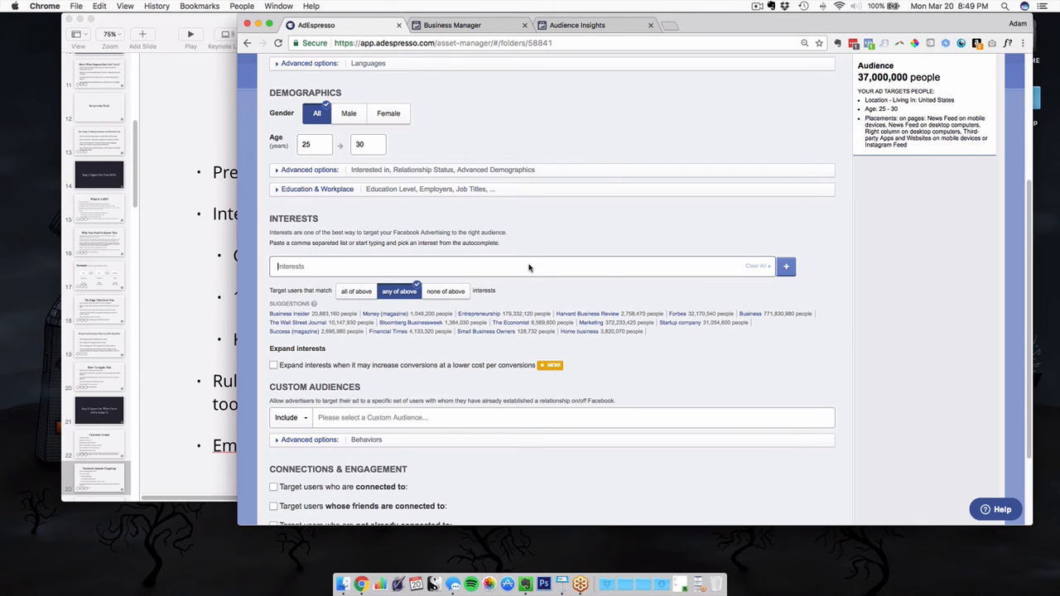
# Try to add clickfunnels as an interest and clear the entry
pyautogui.hotkey('ctrl', 'Up')
pyautogui.hotkey('ctrl', 'Up')
pyautogui.click(323, 266)
pyautogui.write('clickfunnels')
pyautogui.press('BackSpace')
pyautogui.press('BackSpace')
pyautogui.press('super+a')
pyautogui.press('BackSpace')
# Add Infusionsoft as an interest of the new target
pyautogui.click(299, 264)
pyautogui.write('Infusionsoft')
pyautogui.press('Down')
pyautogui.press('Return')
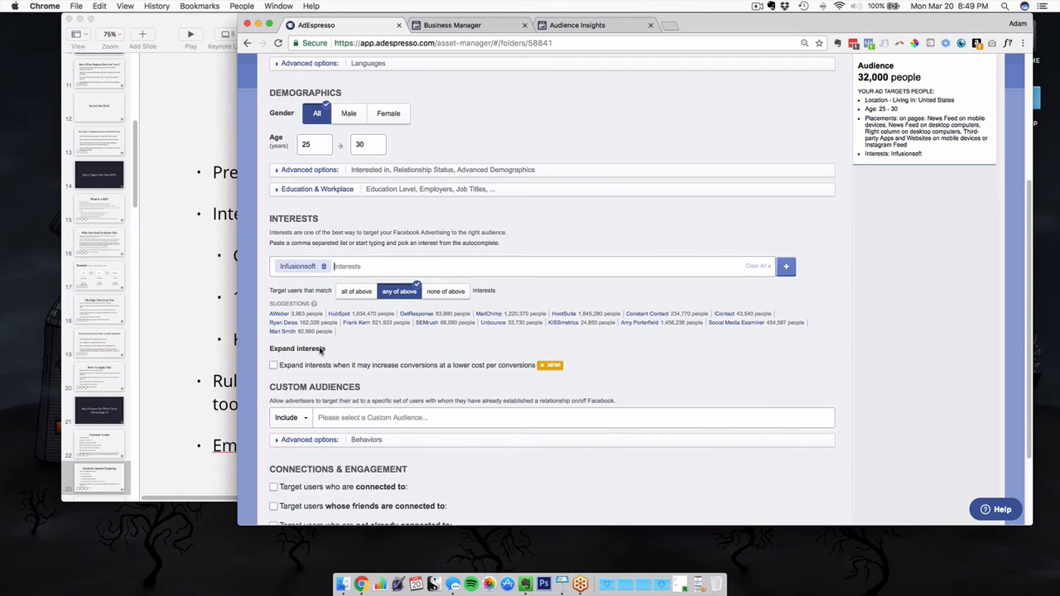
# Add AWeber, MailChimp, GetResponse and Constant Contact from the suggestions to the target's interests
pyautogui.click(279, 313)
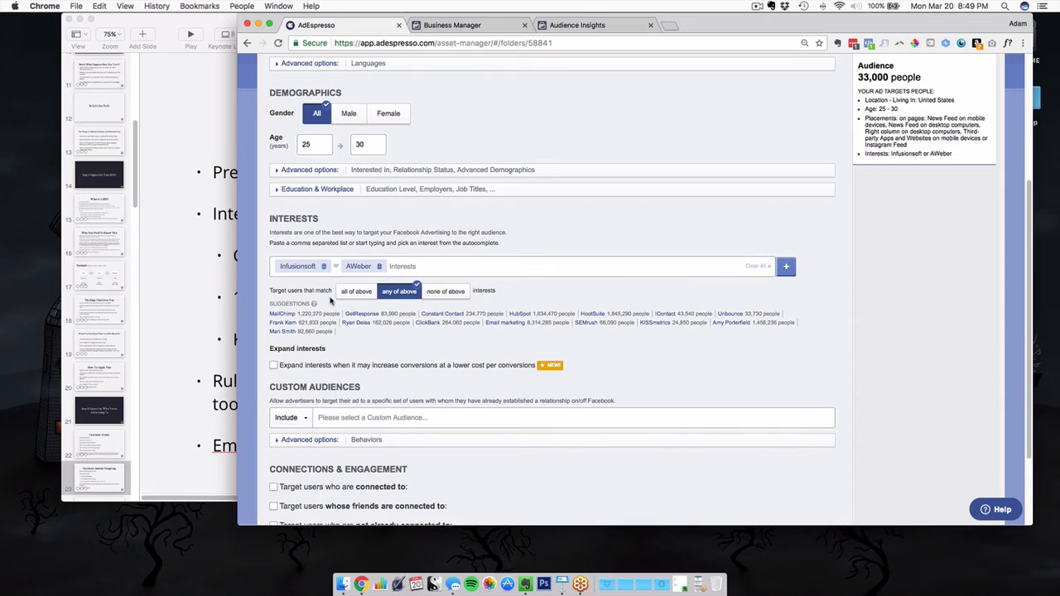
pyautogui.click(281, 314)
pyautogui.click(286, 313)
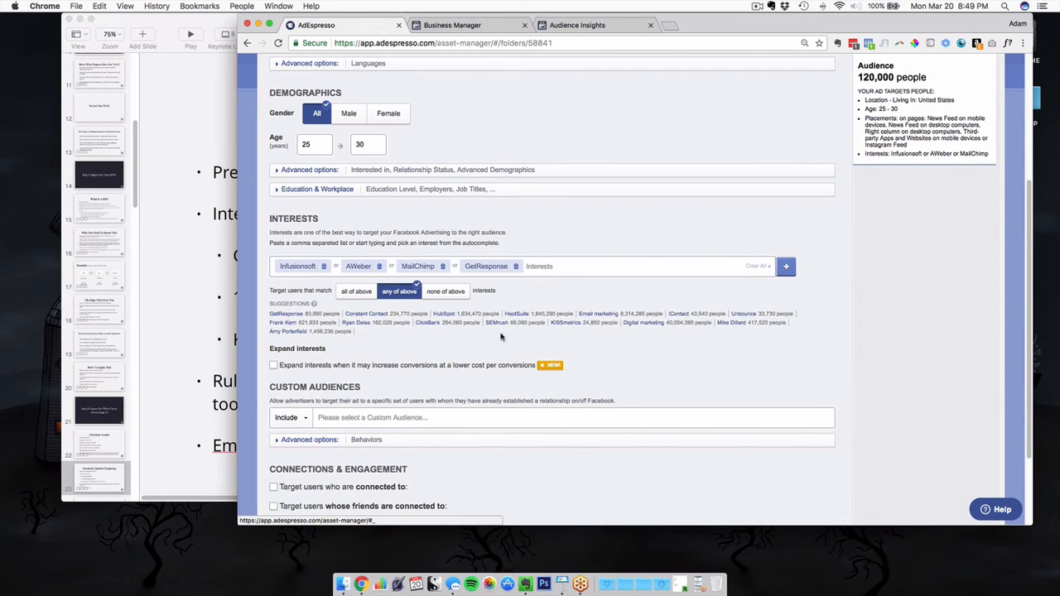
pyautogui.click(366, 313)
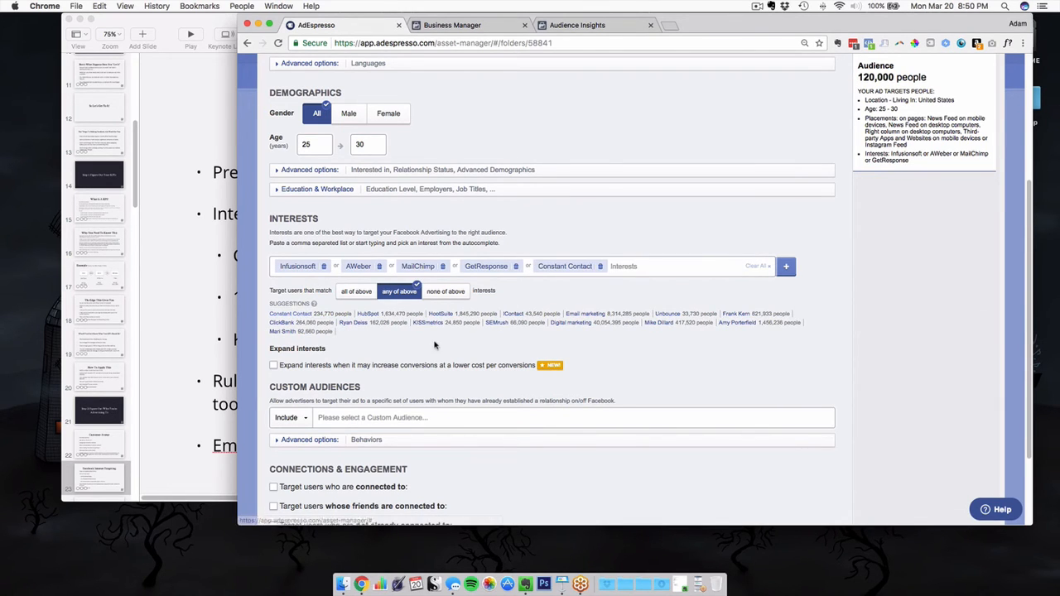
# Add the suggested IContact and Unbounce interests to the new target
pyautogui.click(432, 314)
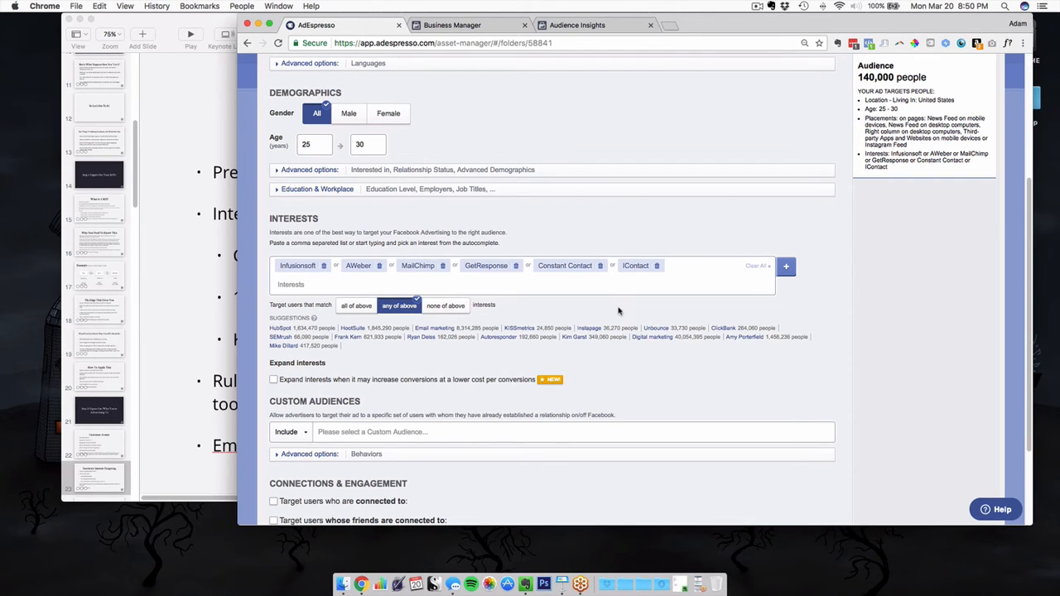
pyautogui.click(665, 328)
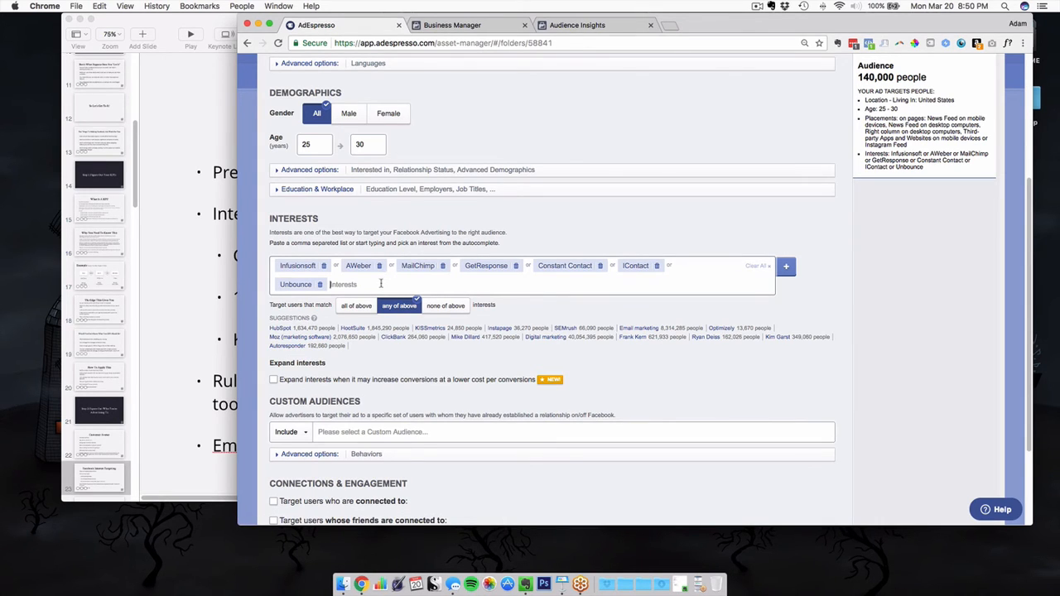
pyautogui.doubleClick(868, 76)
pyautogui.click(839, 107)
# Clear all interests, including a briefly added Autoresponder suggestion, and leave the new target without saving it
pyautogui.click(750, 270)
pyautogui.click(288, 331)
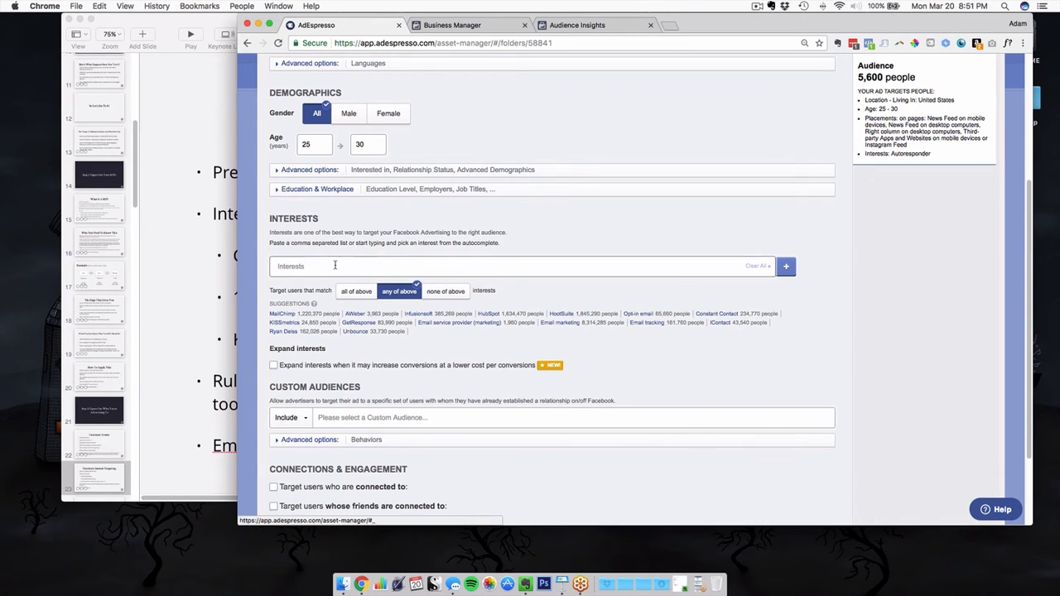
pyautogui.click(335, 267)
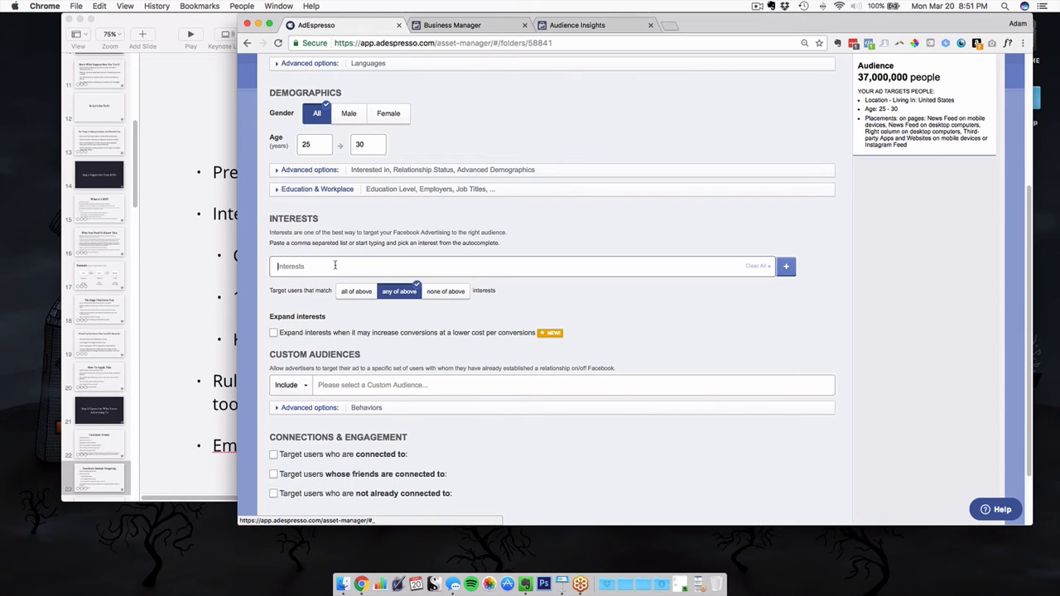
pyautogui.scroll(5, 335, 265)
pyautogui.click(989, 74)
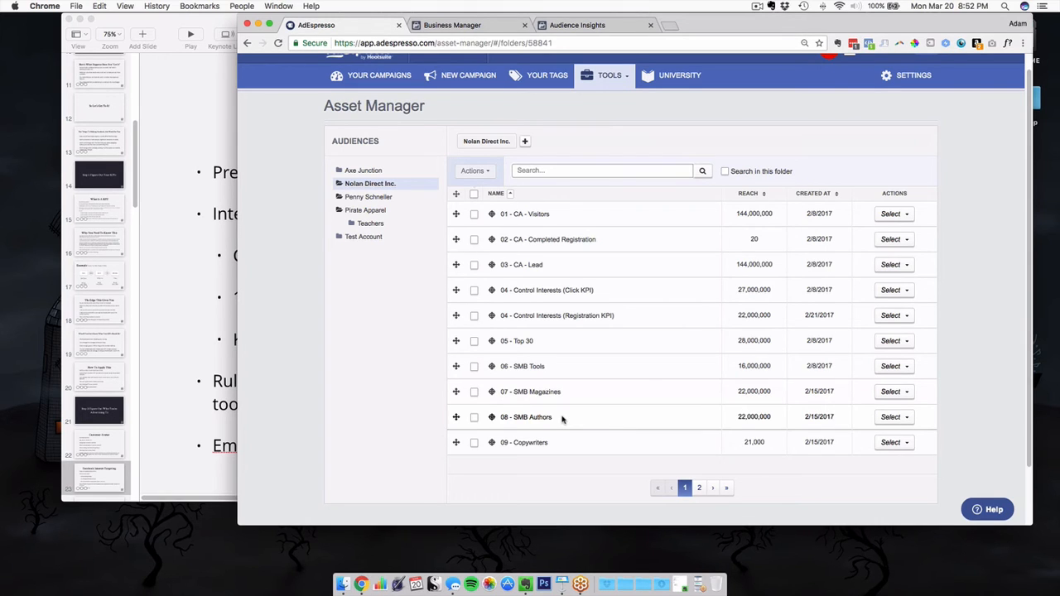
pyautogui.scroll(1, 562, 418)
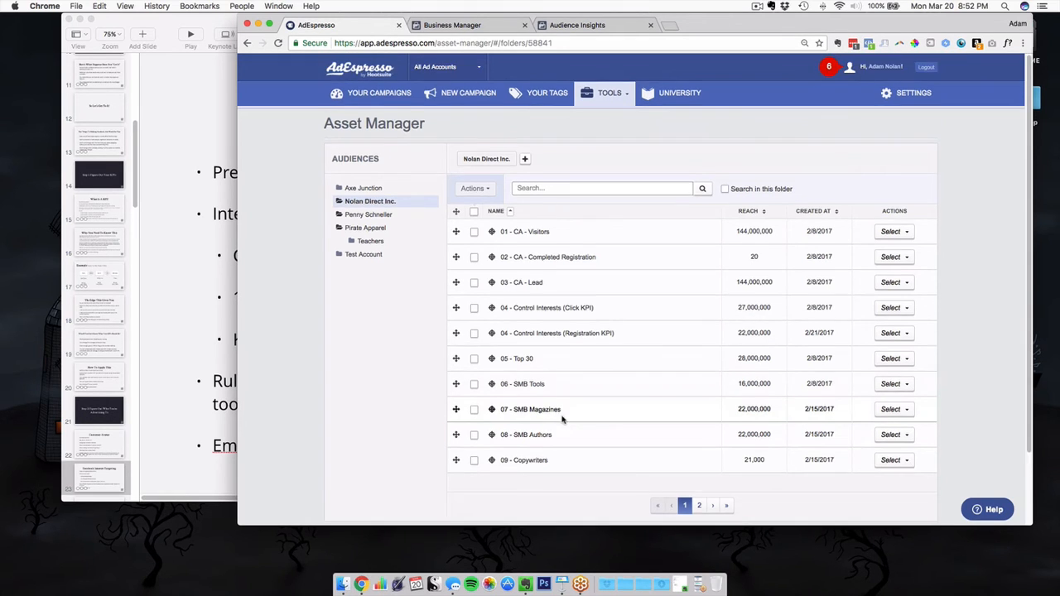
pyautogui.scroll(-3, 561, 411)
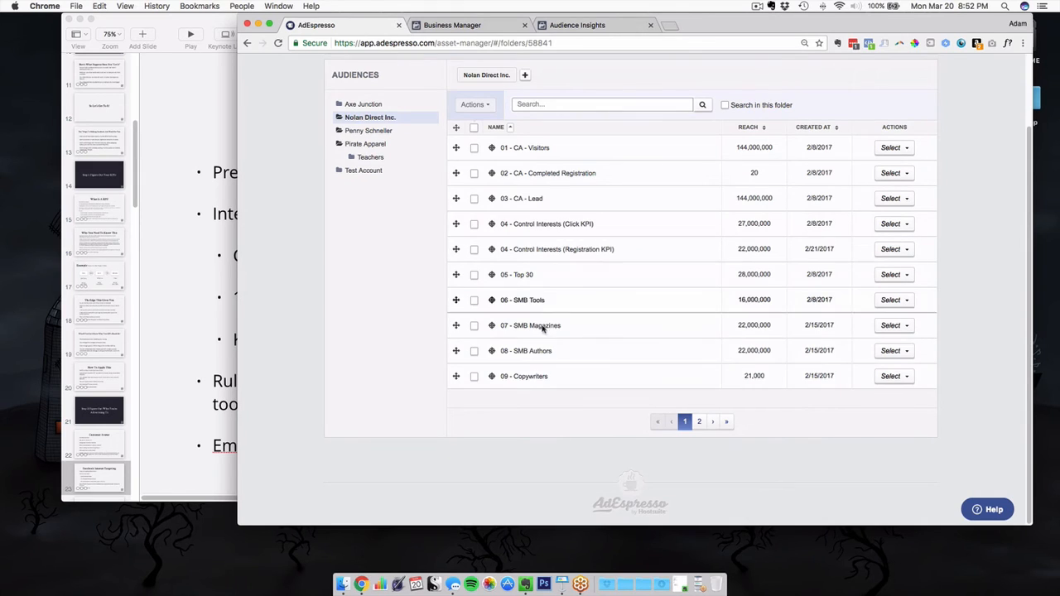
pyautogui.click(219, 333)
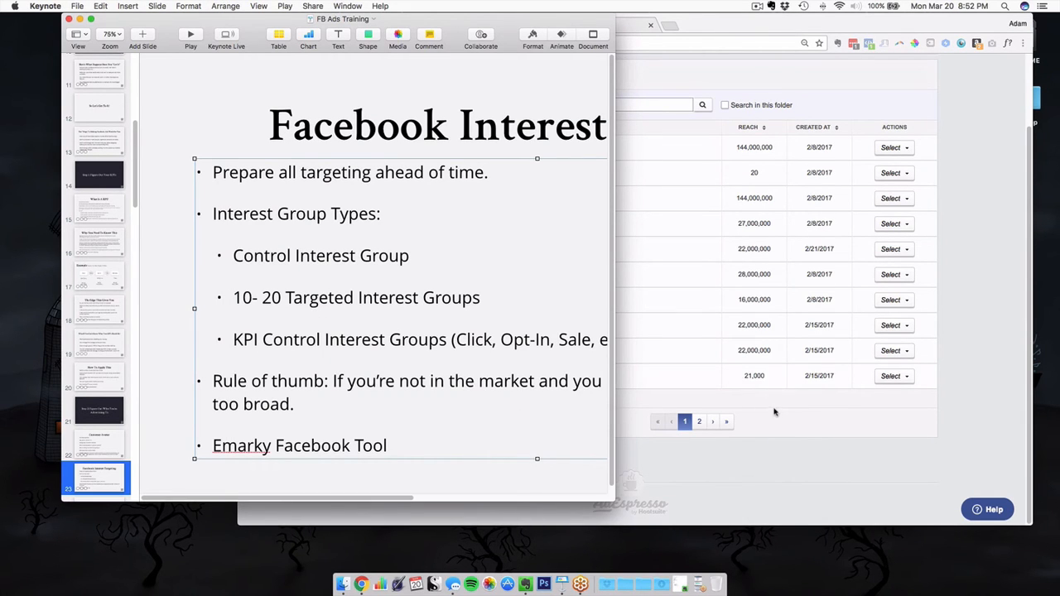
pyautogui.click(880, 418)
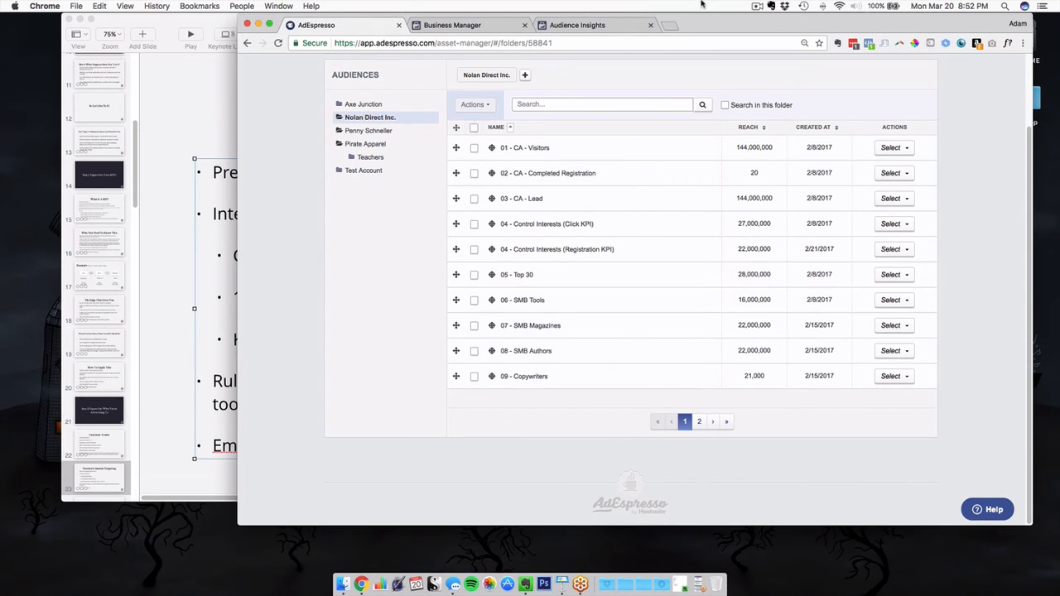
# Leave the Asset Manager for the campaigns overview and open the complete list of campaigns
pyautogui.moveTo(706, 24); pyautogui.dragTo(750, 15)
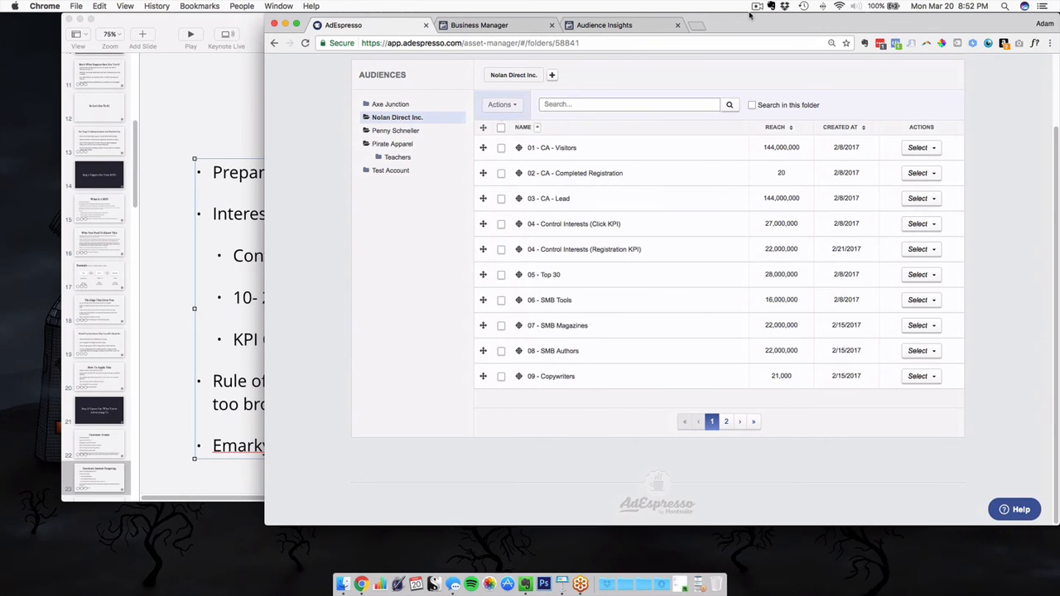
pyautogui.scroll(2, 698, 166)
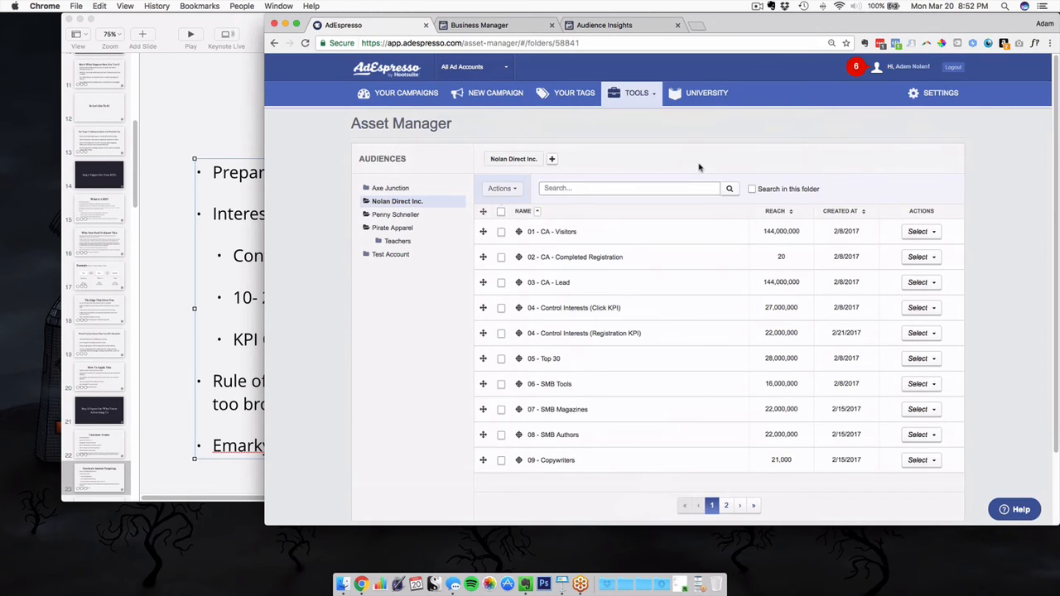
pyautogui.click(399, 90)
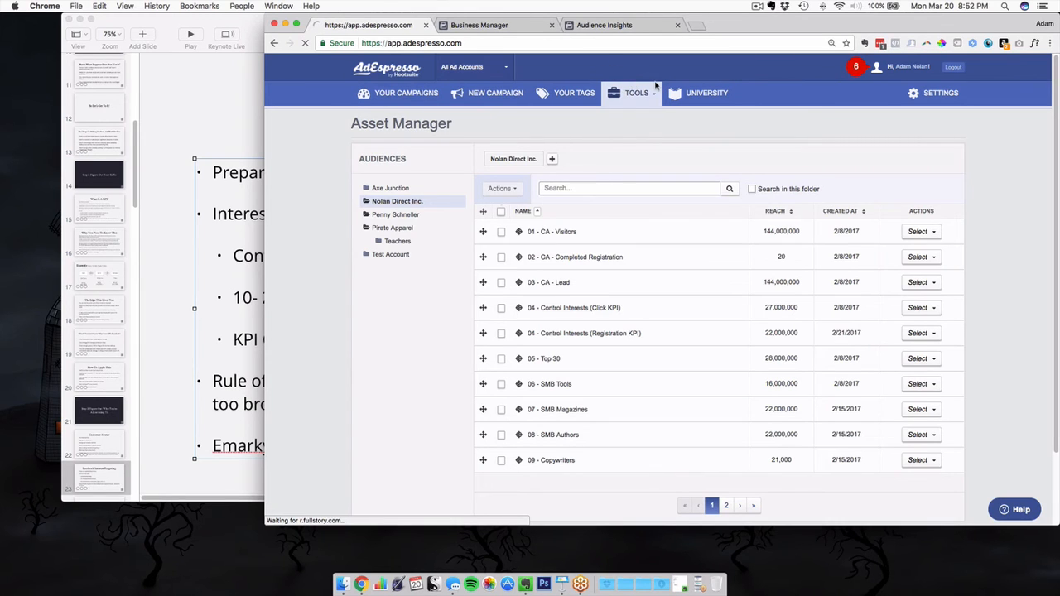
pyautogui.scroll(-1, 434, 333)
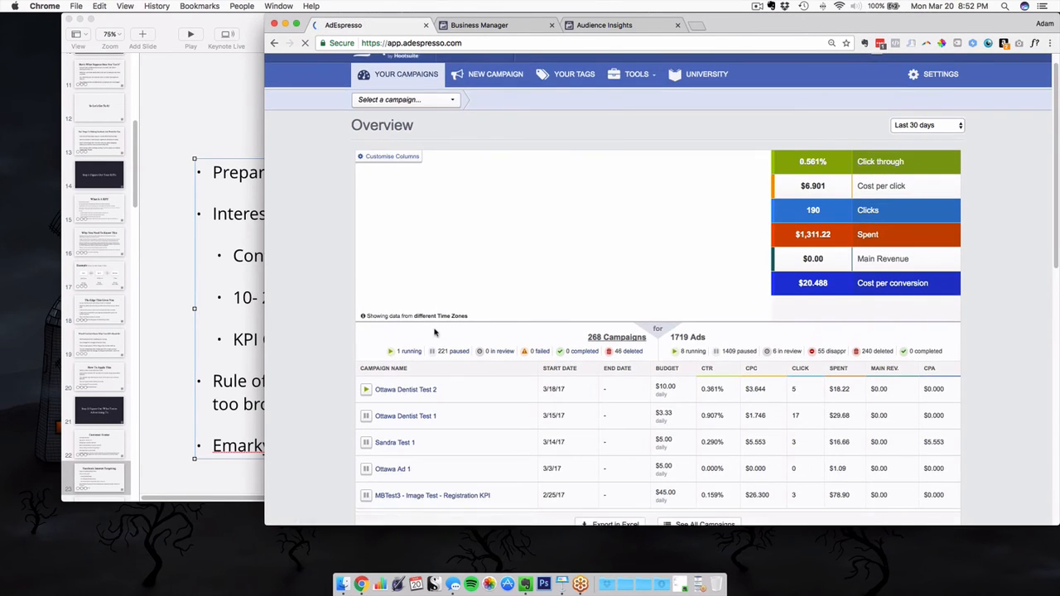
pyautogui.scroll(-5, 434, 332)
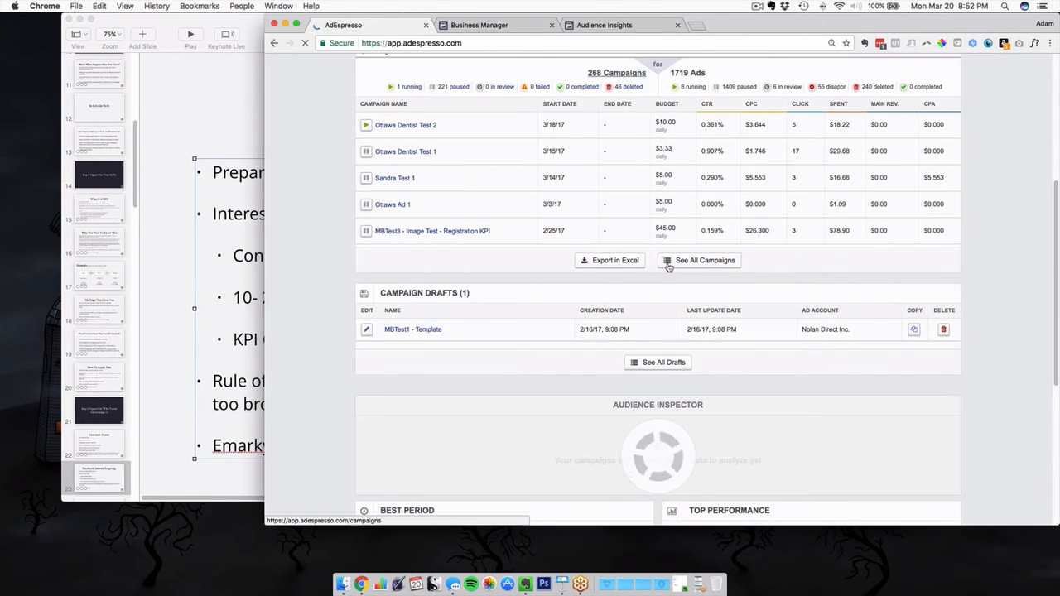
pyautogui.click(669, 265)
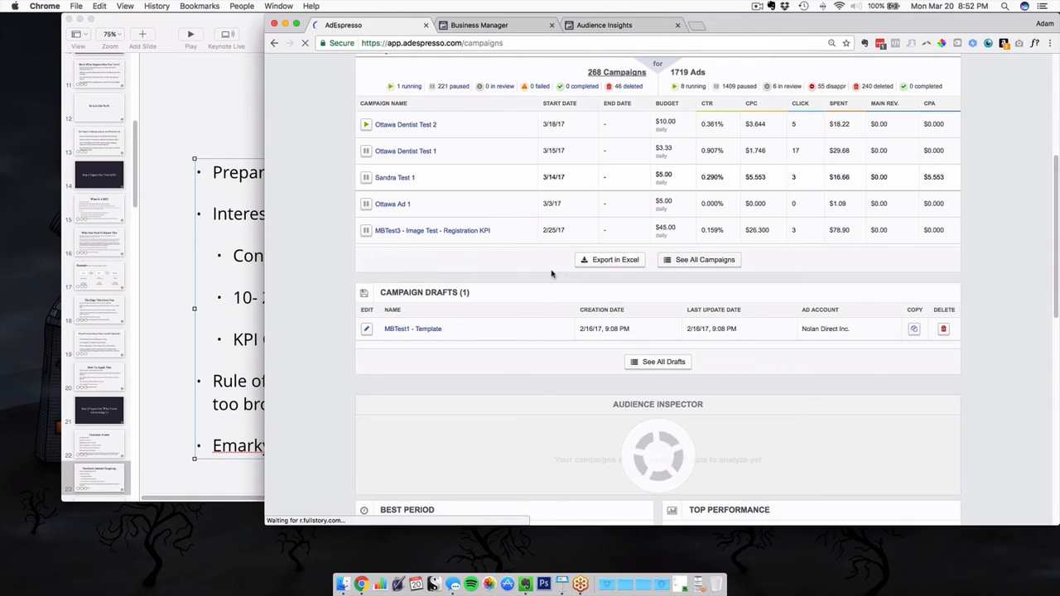
# Open the MBTest2 - Test Ad - KPI Registrations campaign and examine the impressions, clicks and CTR of its full interest list
pyautogui.scroll(-3, 544, 279)
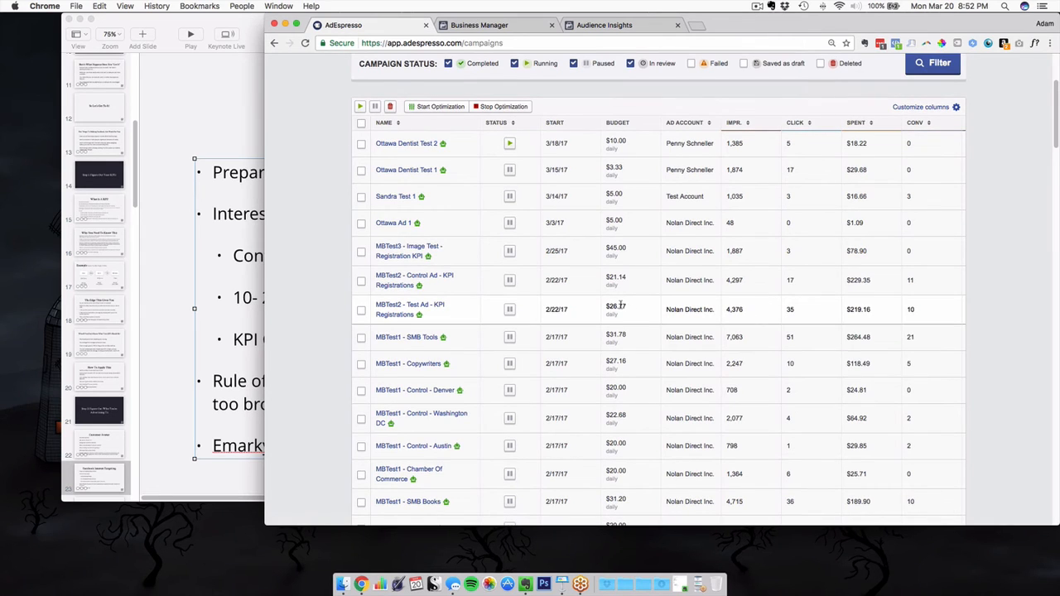
pyautogui.click(437, 304)
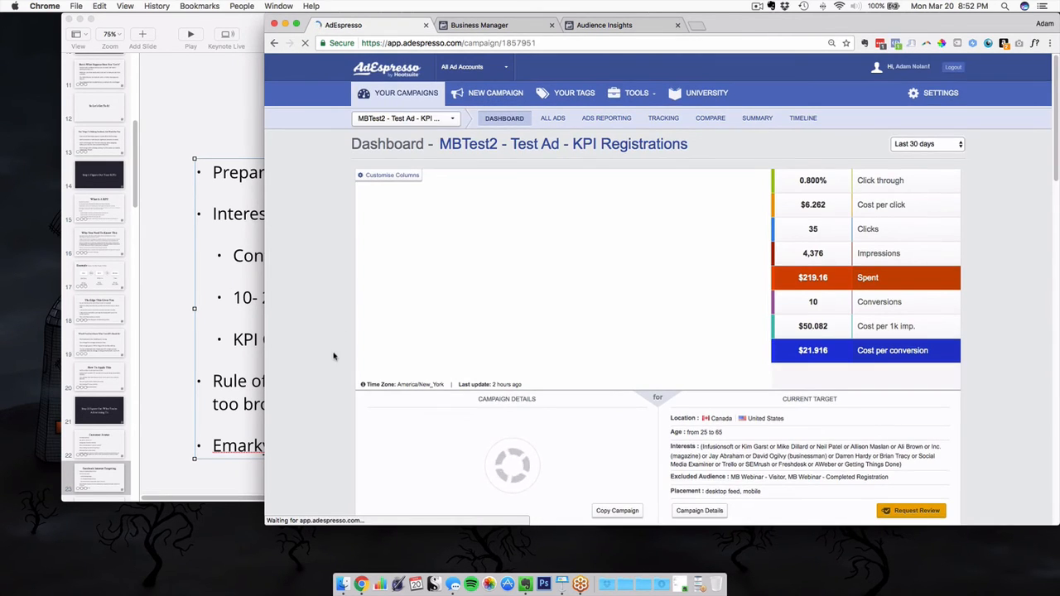
pyautogui.scroll(-5, 331, 352)
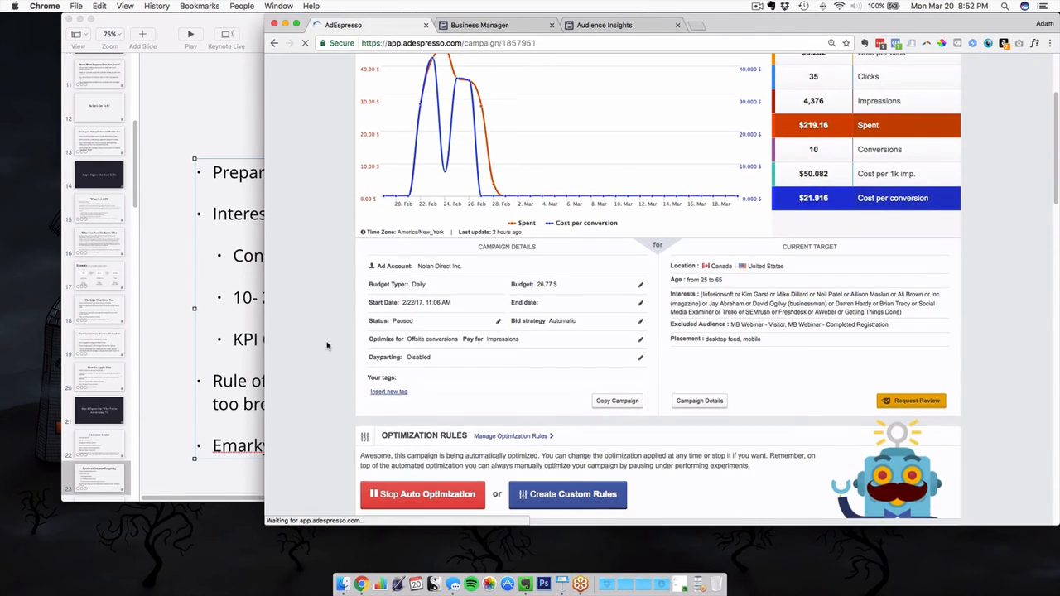
pyautogui.scroll(-10, 327, 346)
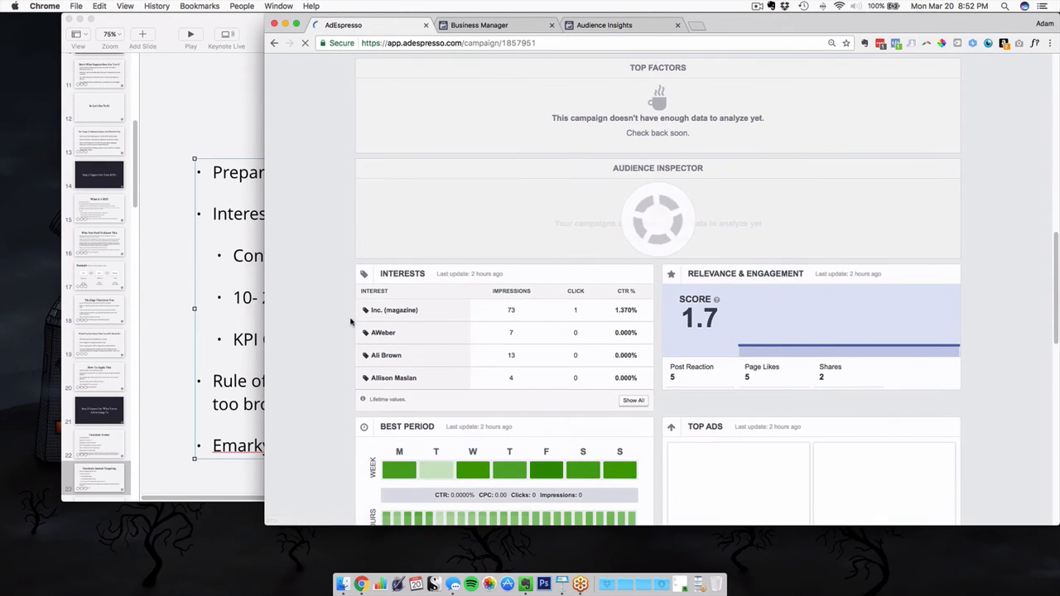
pyautogui.click(632, 400)
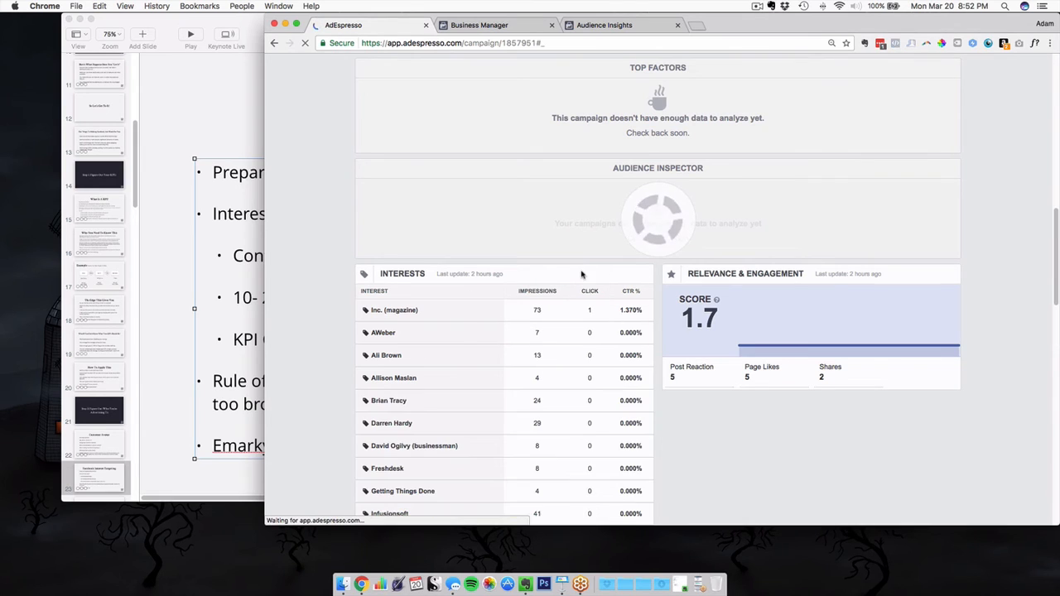
pyautogui.scroll(-1, 557, 335)
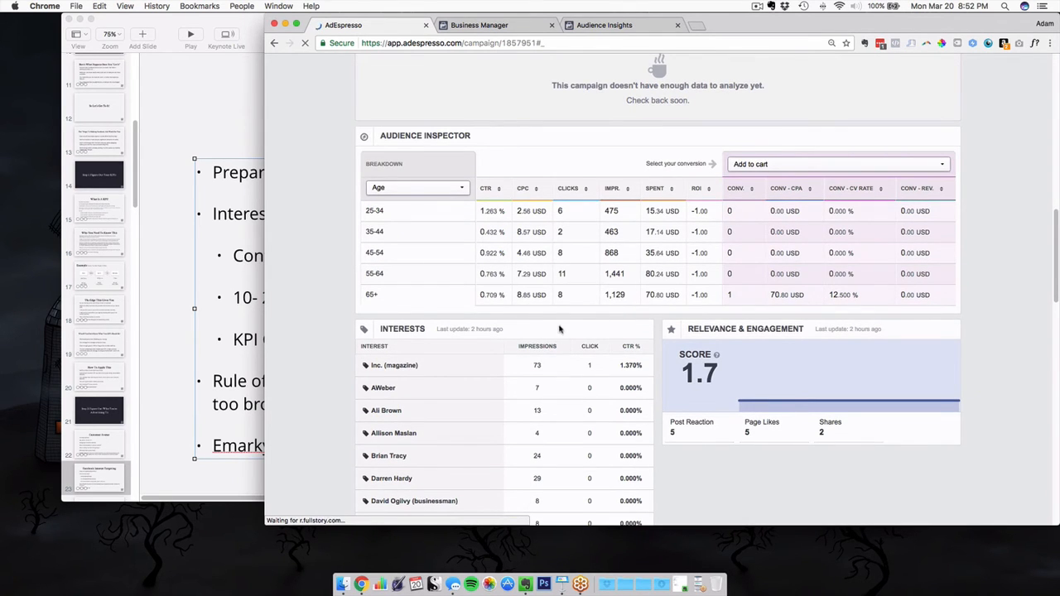
pyautogui.scroll(5, 481, 331)
pyautogui.scroll(-7, 523, 383)
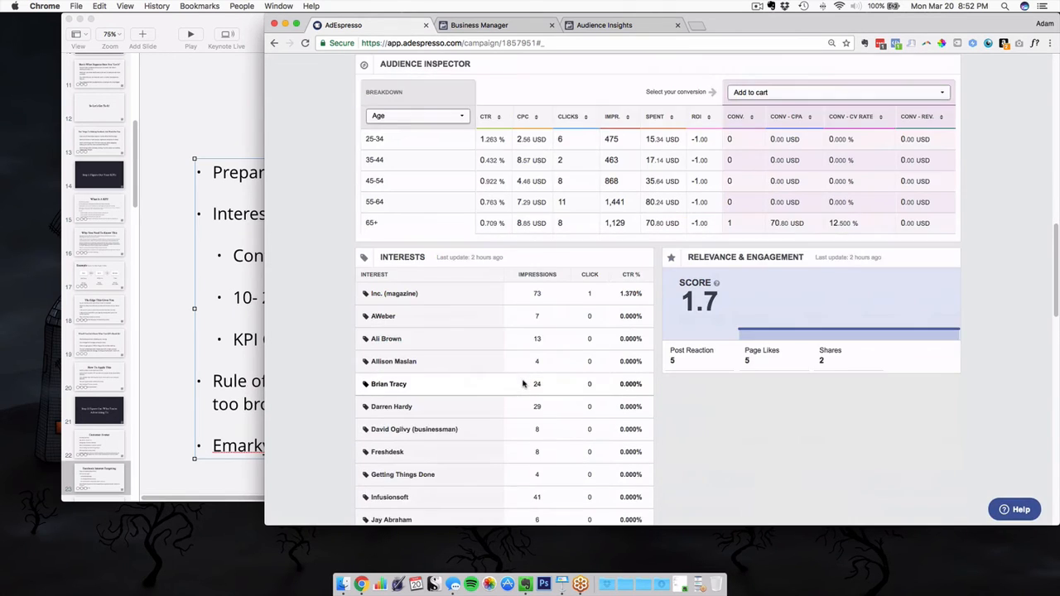
pyautogui.scroll(-2, 523, 383)
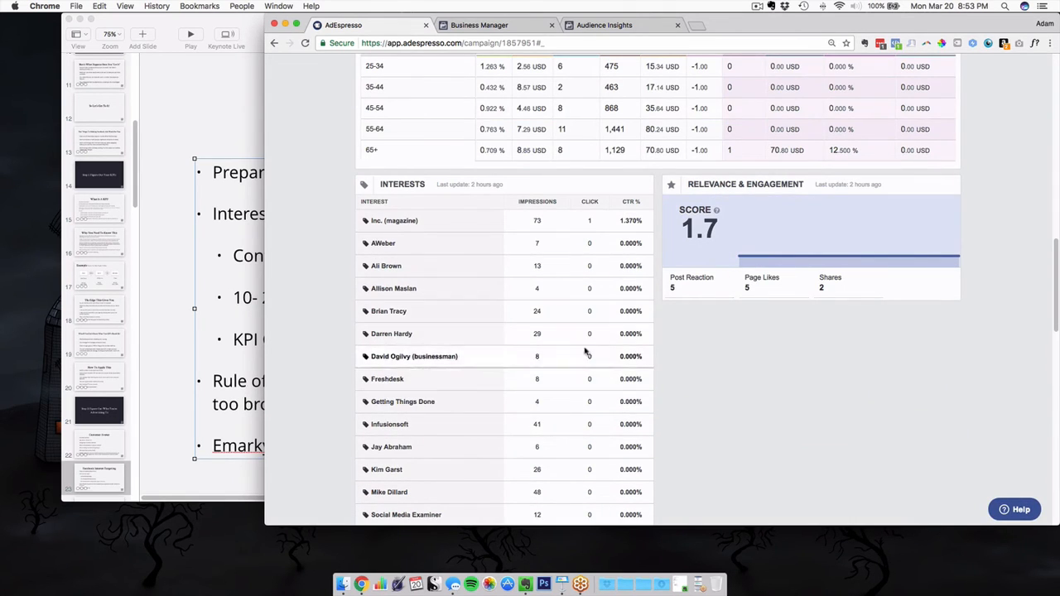
pyautogui.scroll(-10, 525, 298)
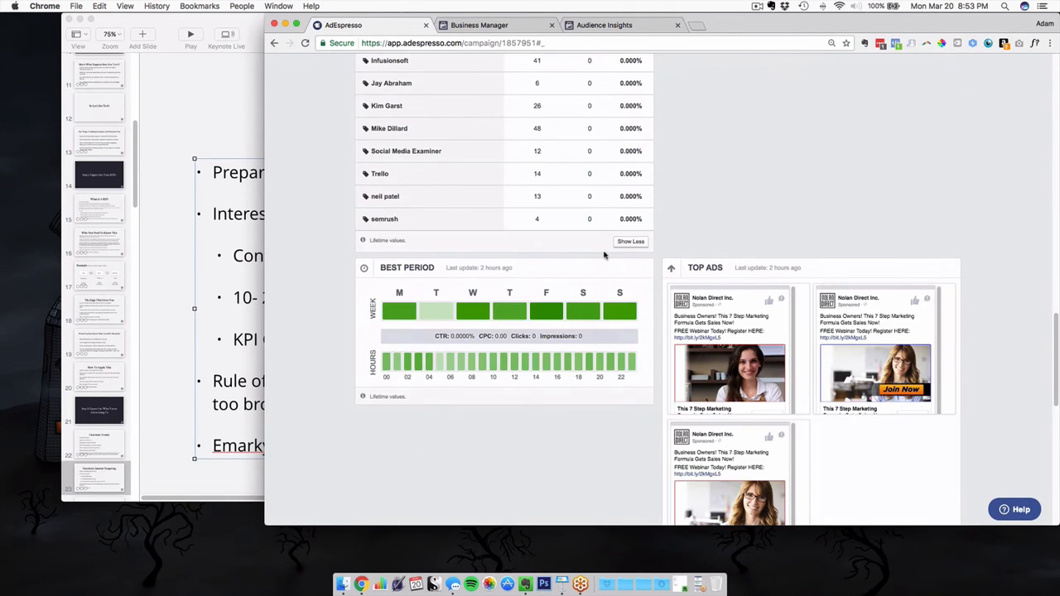
pyautogui.scroll(10, 601, 259)
# Return to the list of all campaigns and sort it by clicks in descending order
pyautogui.click(275, 43)
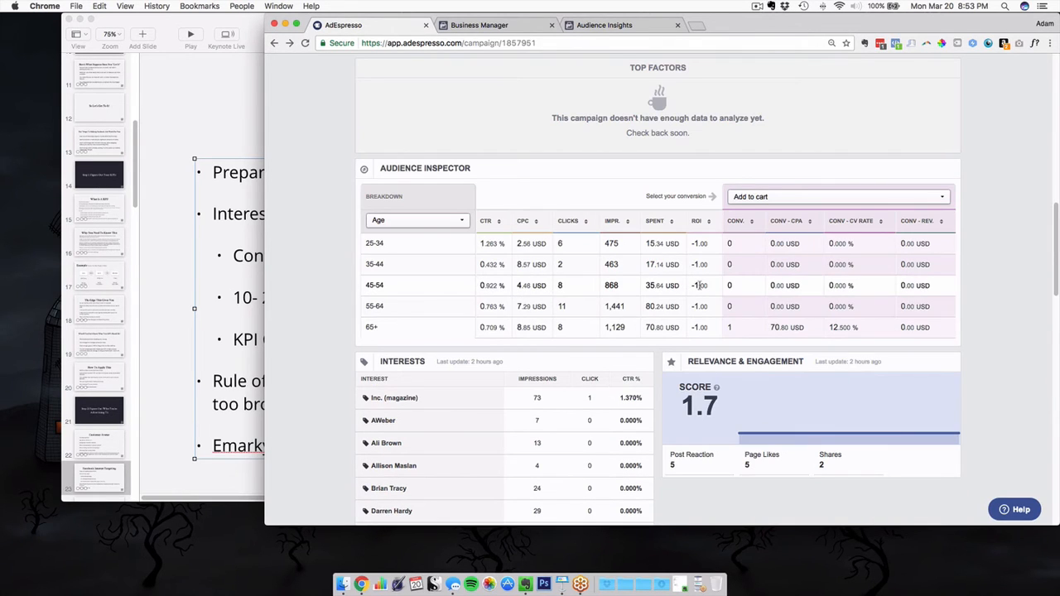
pyautogui.click(275, 43)
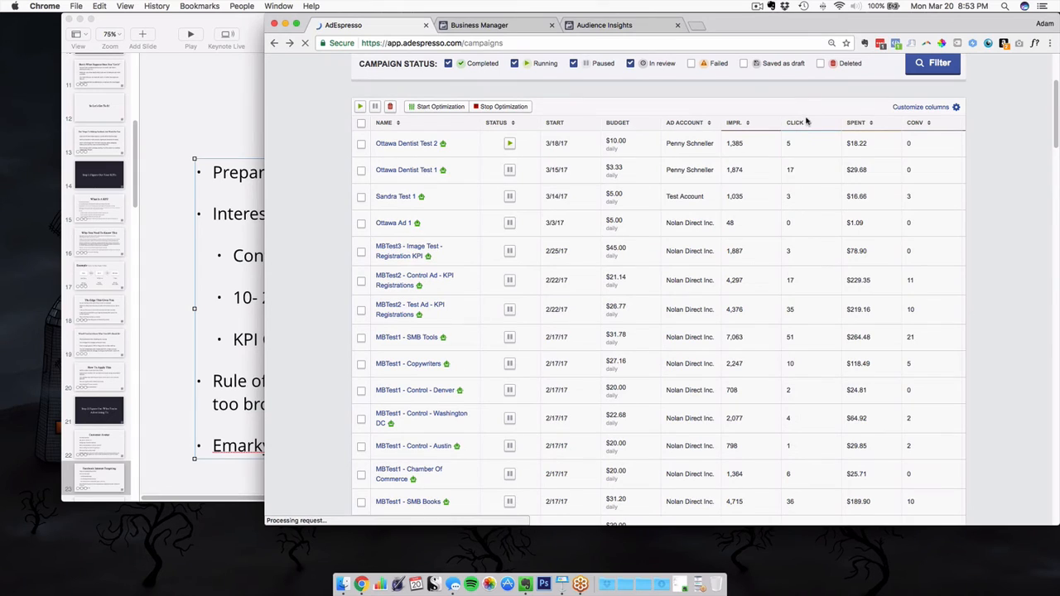
pyautogui.click(810, 124)
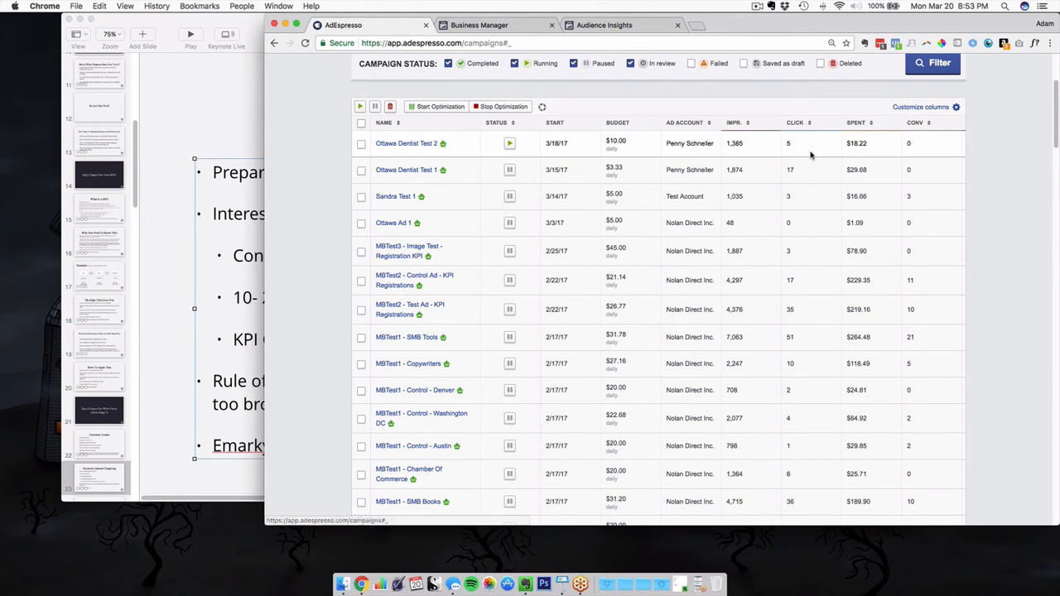
pyautogui.click(810, 124)
pyautogui.click(811, 125)
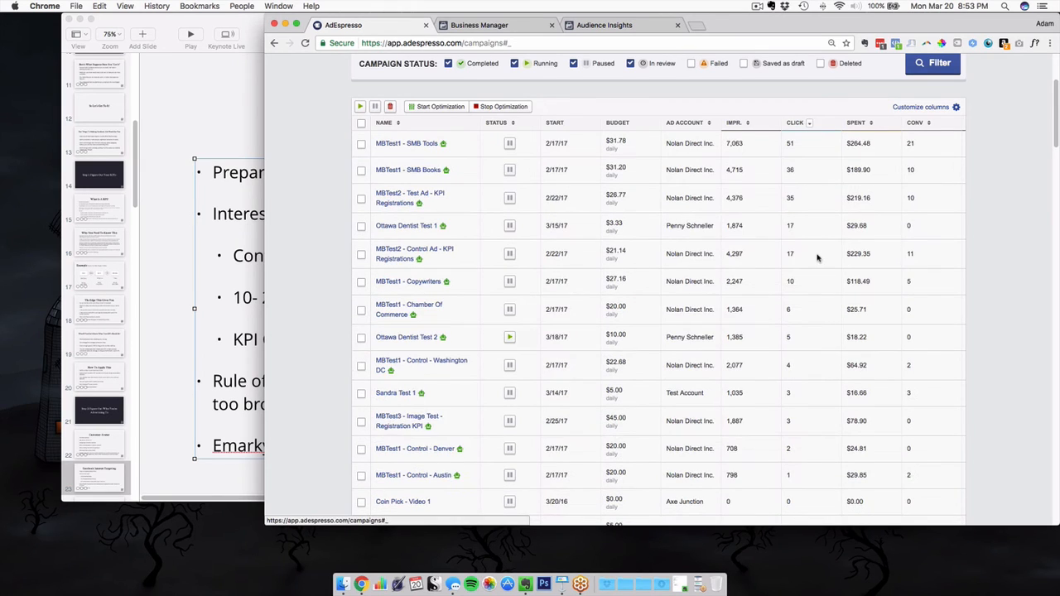
pyautogui.scroll(4, 818, 259)
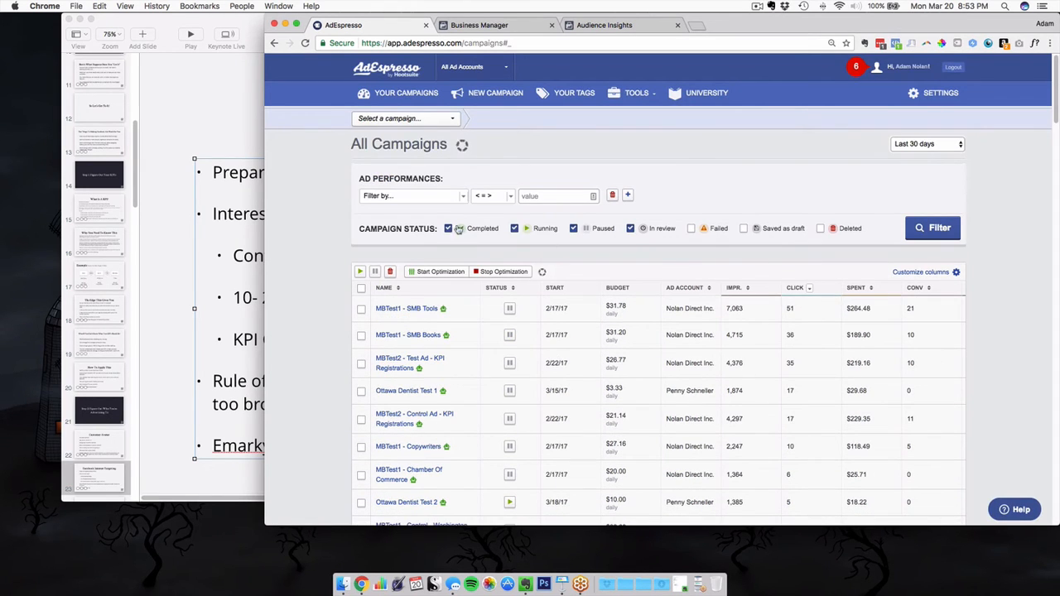
pyautogui.click(397, 309)
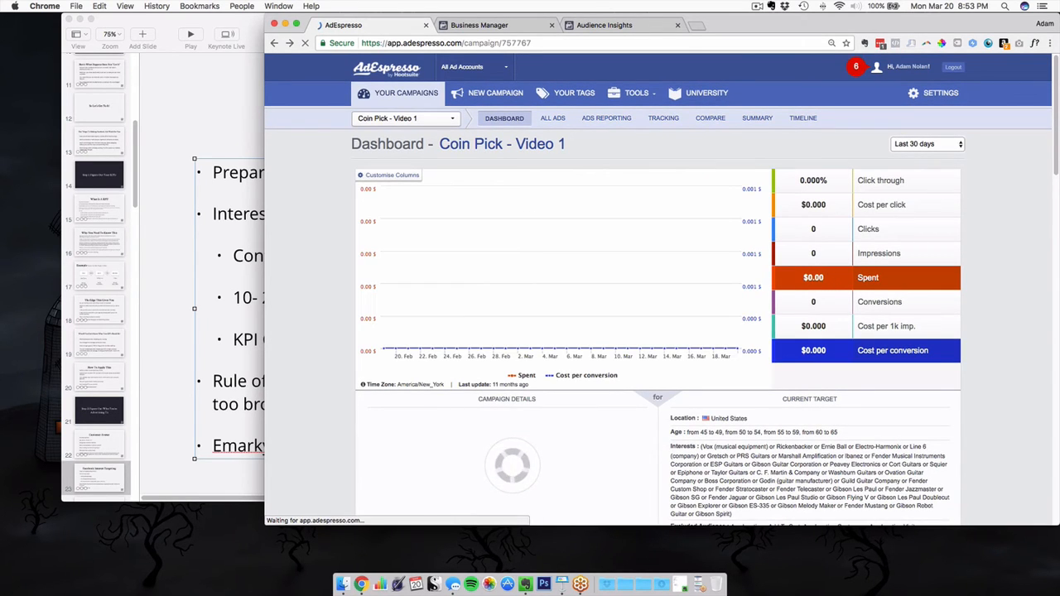
pyautogui.click(274, 43)
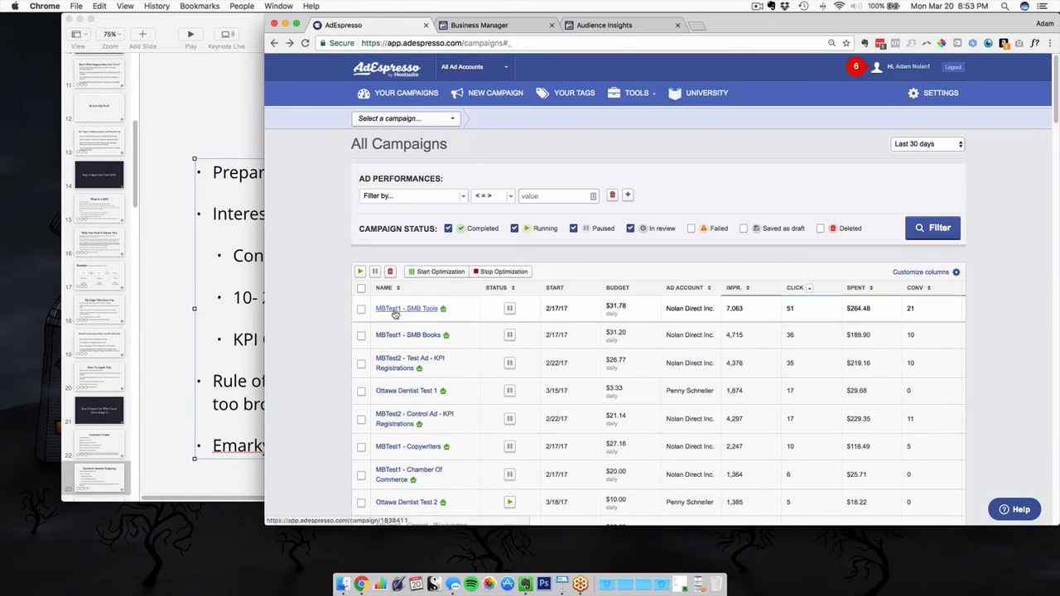
# Open the MBTest1 - SMB Tools campaign dashboard and expand its interest performance table to show all interests
pyautogui.click(395, 309)
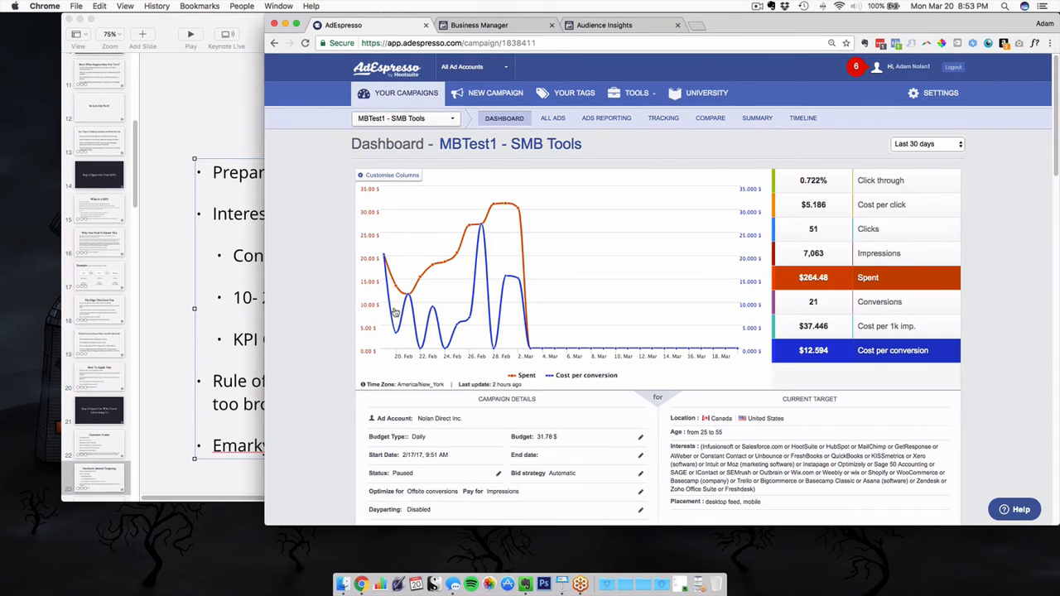
pyautogui.scroll(-10, 598, 374)
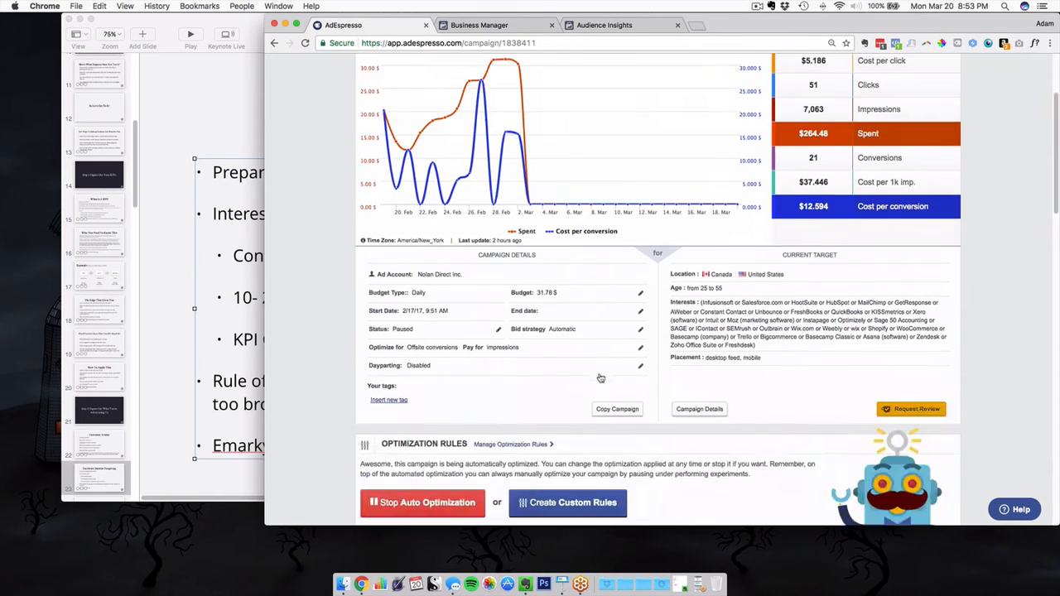
pyautogui.scroll(-5, 599, 376)
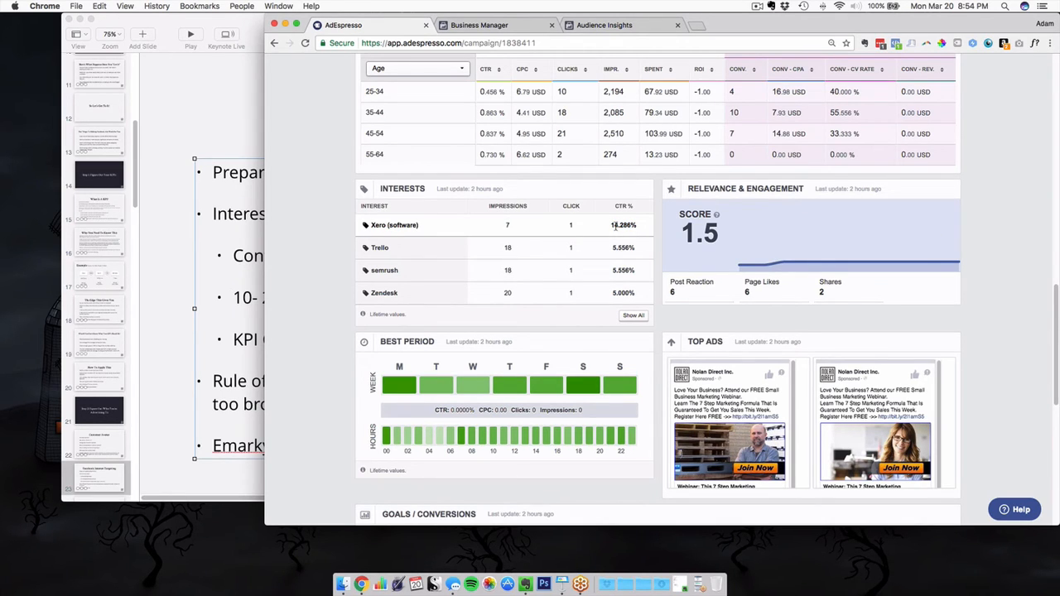
pyautogui.click(633, 315)
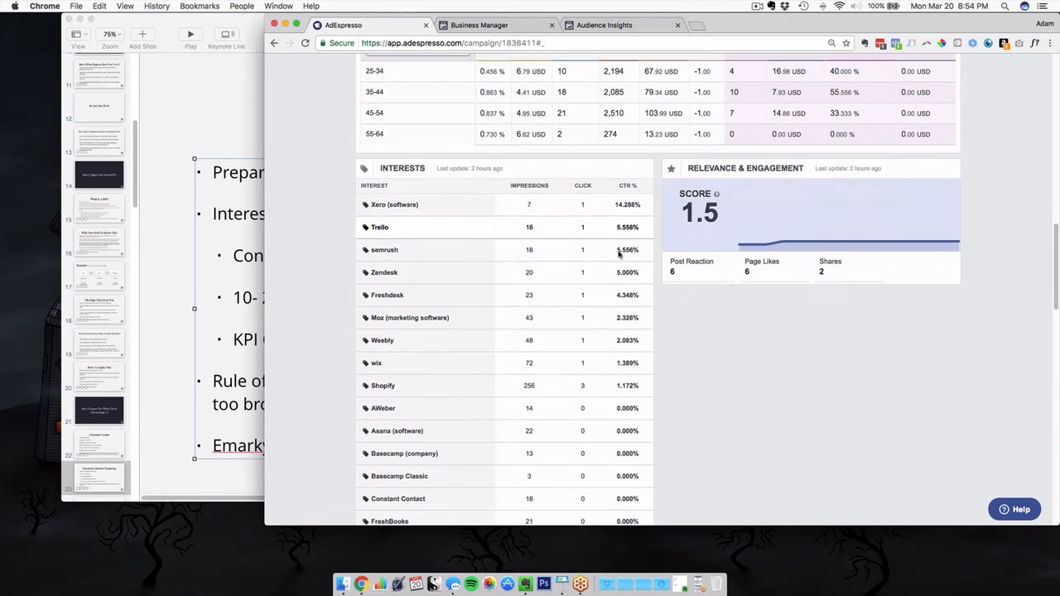
# Highlight the interests from Xero (software) through Weebly with their impressions, clicks and CTR in the campaign's interest table
pyautogui.moveTo(642, 339); pyautogui.dragTo(382, 204)
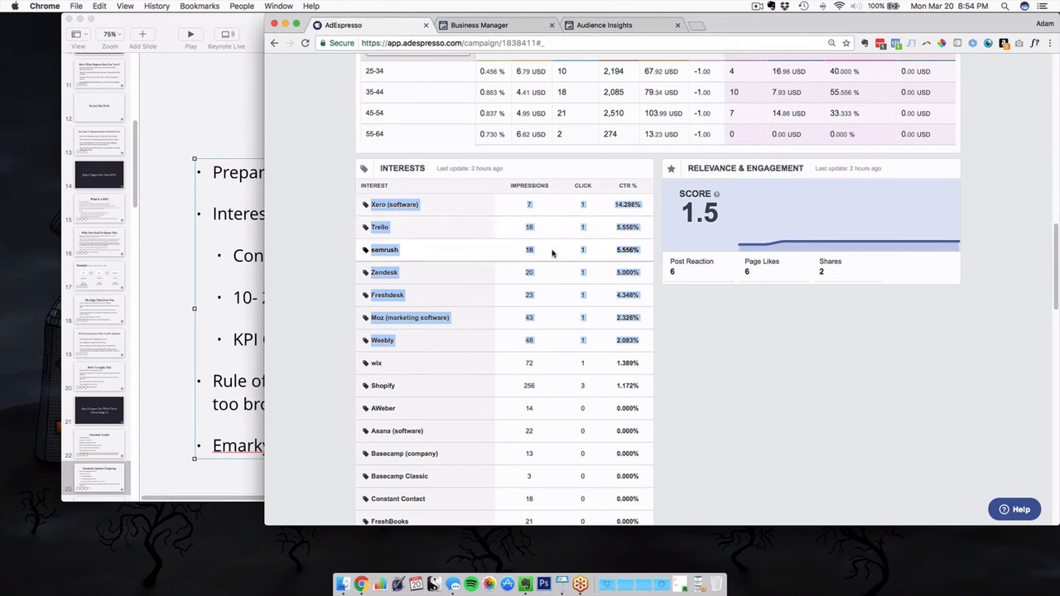
pyautogui.click(603, 24)
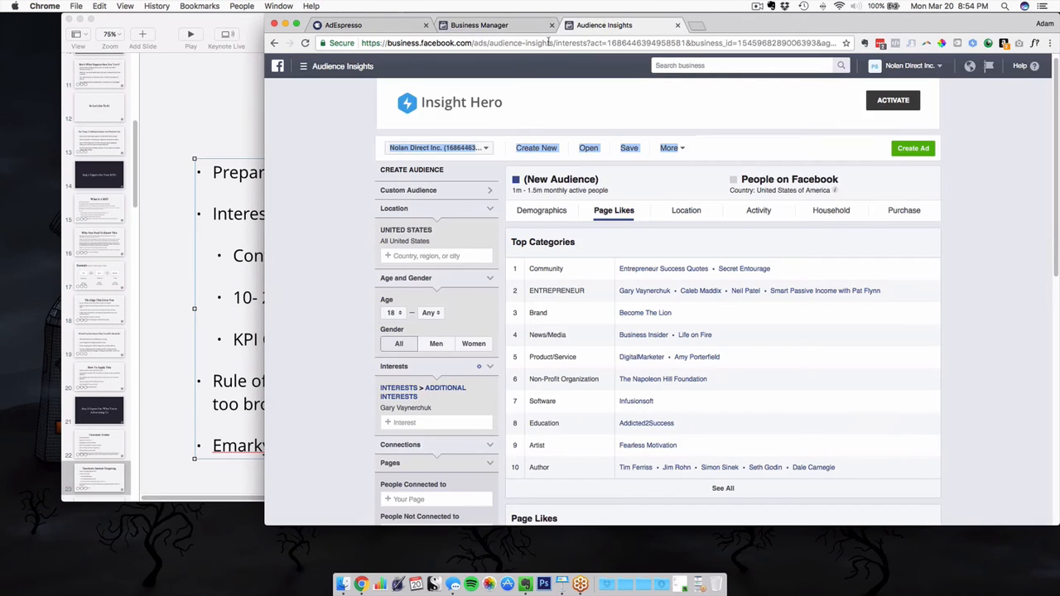
pyautogui.click(480, 25)
pyautogui.click(347, 25)
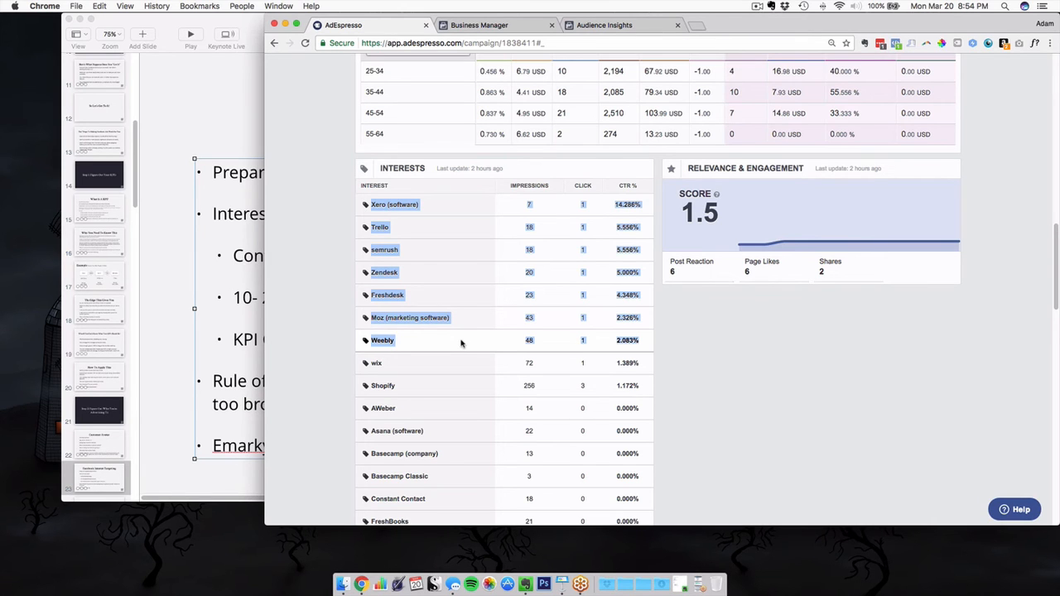
# View the Custom Audiences list and open the Asset Manager from there
pyautogui.scroll(15, 461, 342)
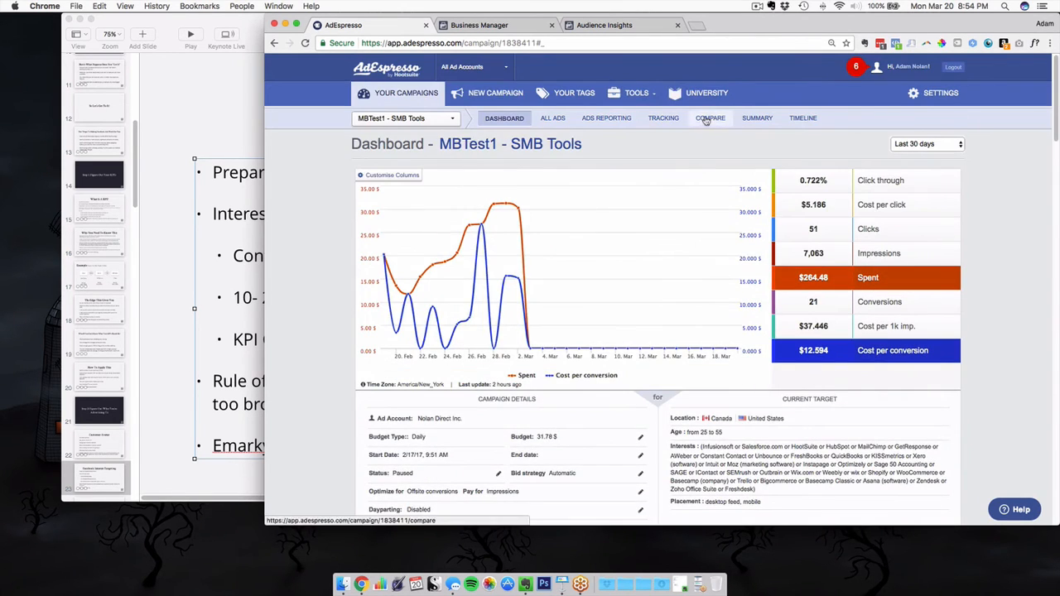
pyautogui.click(636, 93)
pyautogui.click(660, 184)
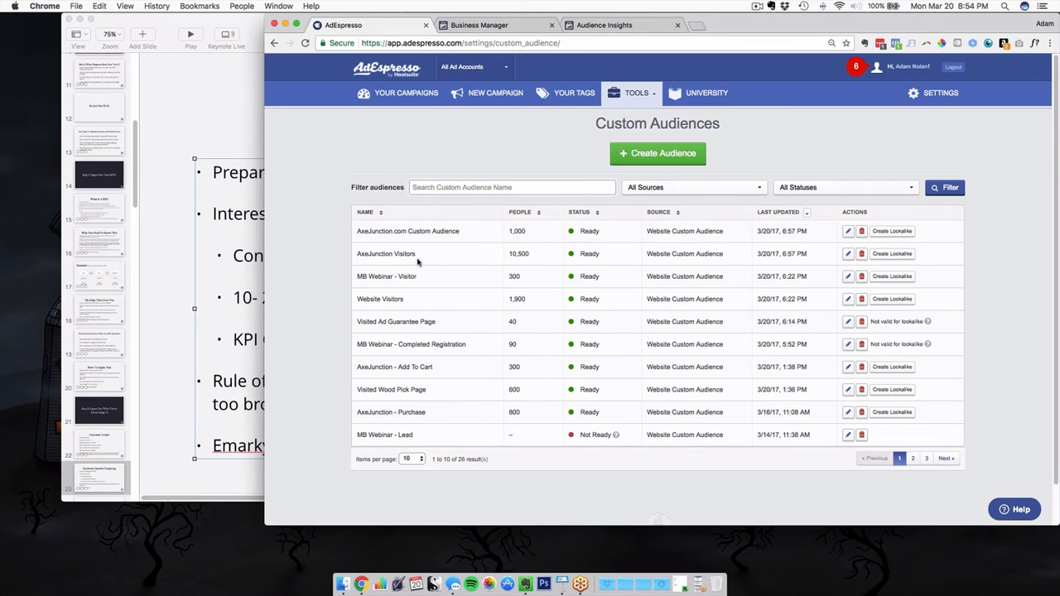
pyautogui.moveTo(636, 109)
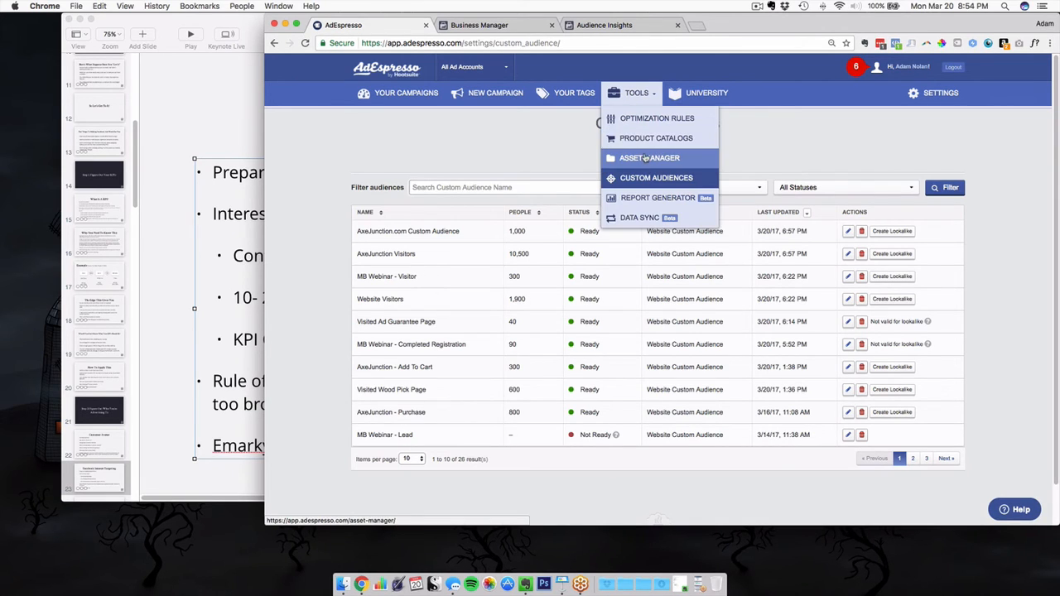
pyautogui.click(643, 157)
# Search Google for "emarky facebook tool" in a new tab and open Emarky's Facebook Ads Keyword Tool page
pyautogui.click(190, 331)
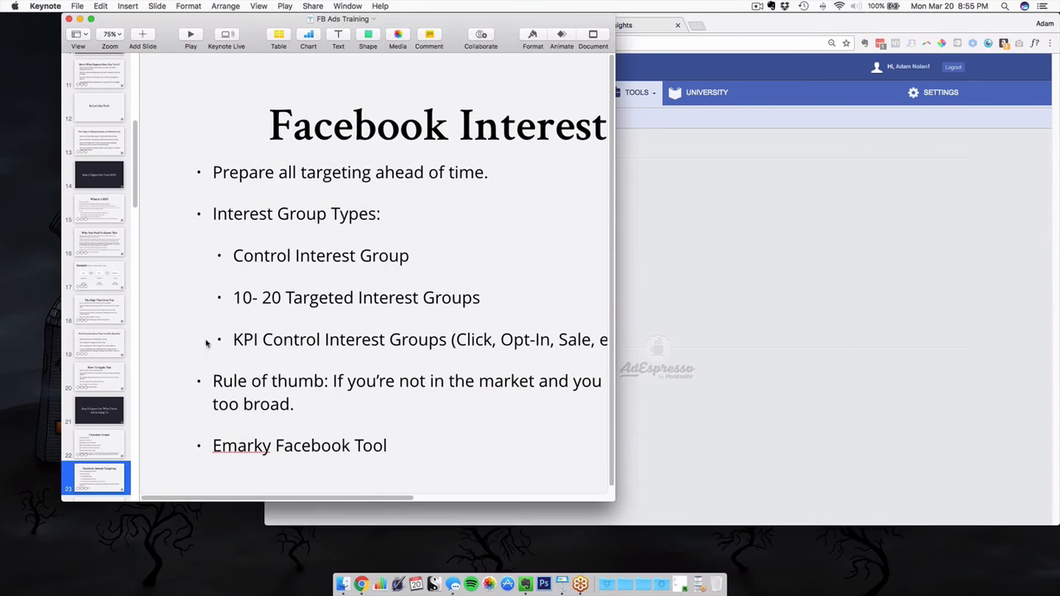
pyautogui.click(821, 76)
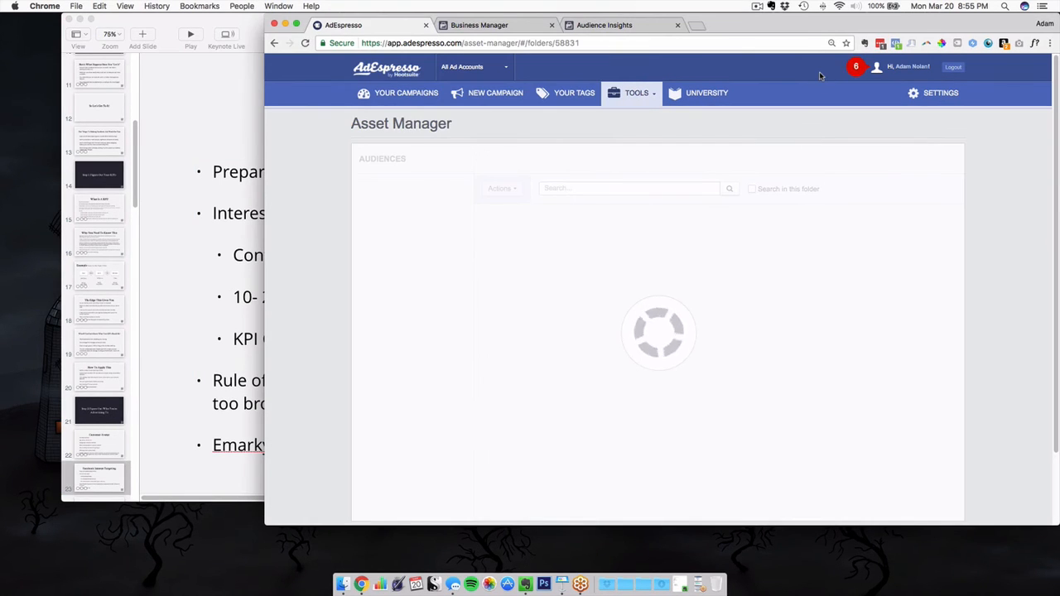
pyautogui.press('super+t')
pyautogui.write('emarky facebook to')
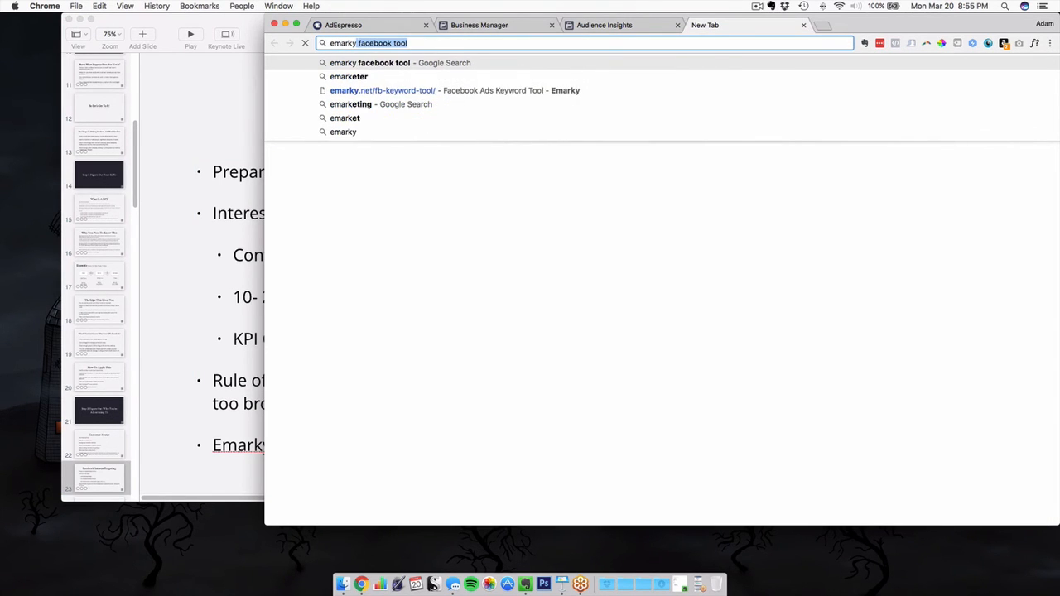
pyautogui.write('ol')
pyautogui.press('Return')
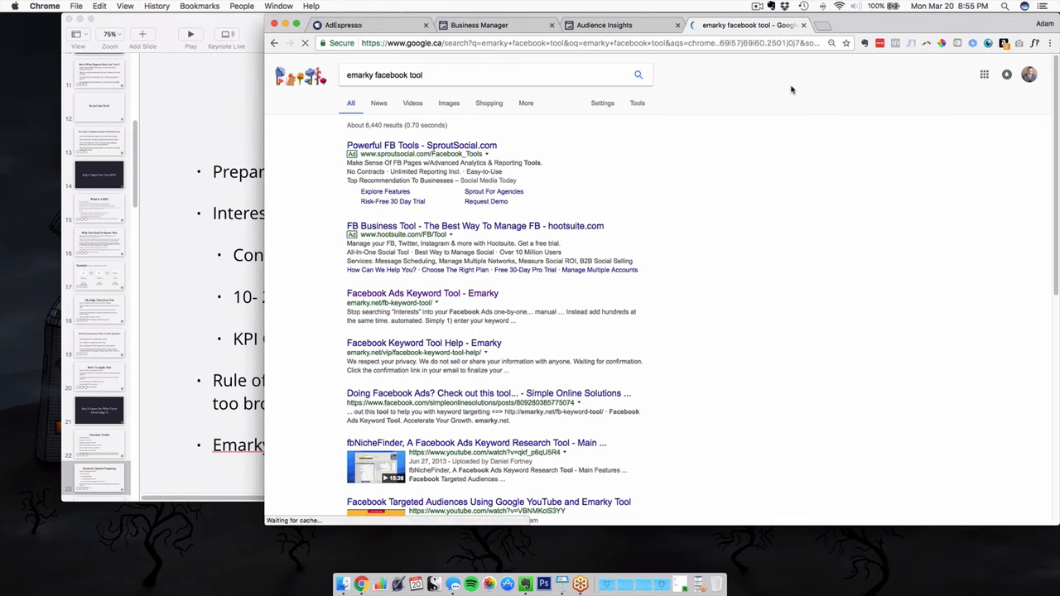
pyautogui.click(431, 296)
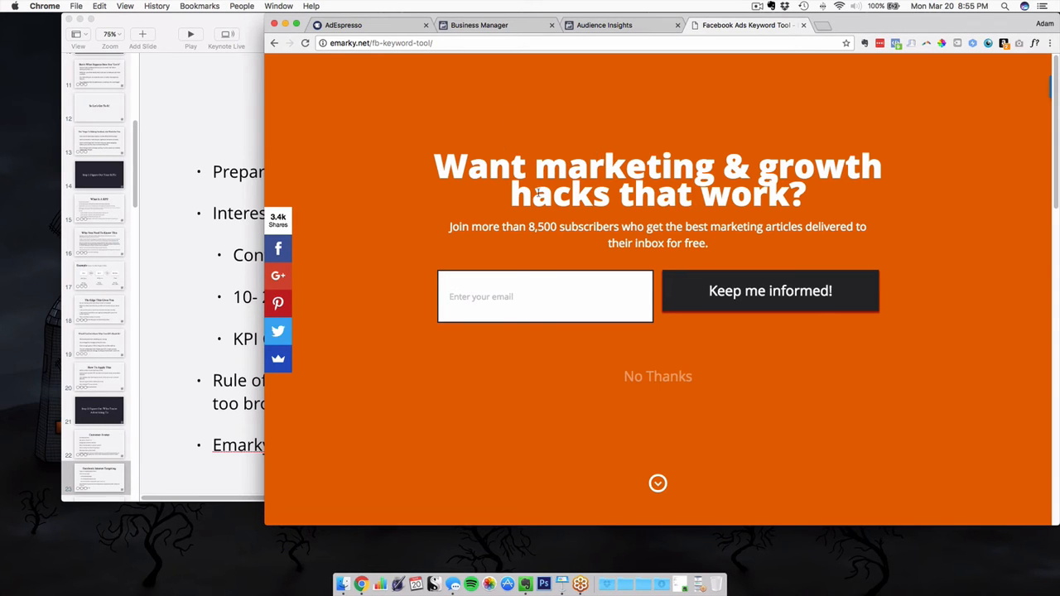
# Run a keyword search for "guitar" in the Facebook Ads Keyword Tool
pyautogui.scroll(-10, 540, 192)
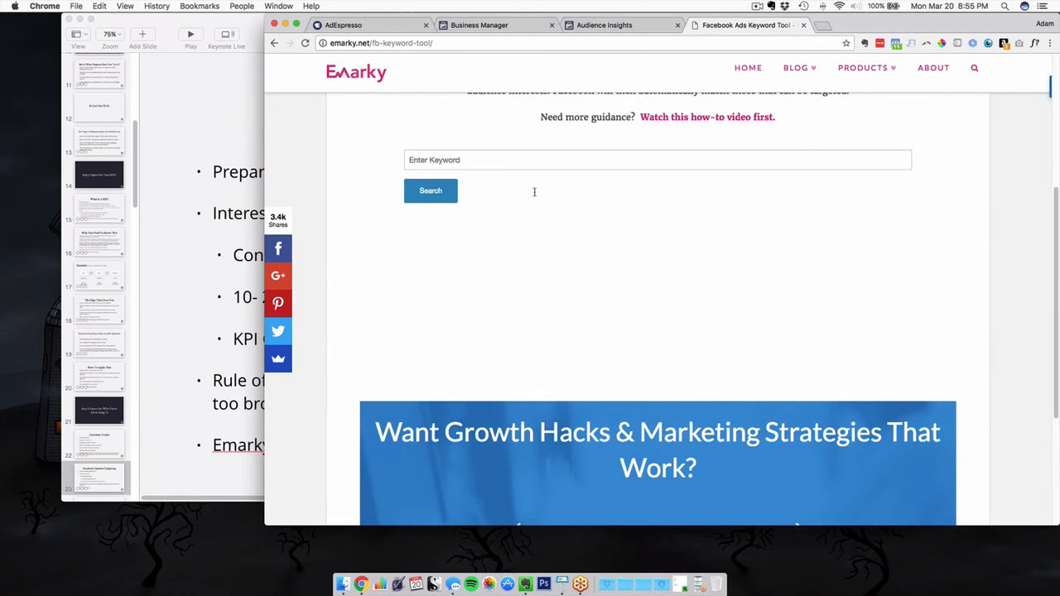
pyautogui.click(523, 172)
pyautogui.scroll(3, 523, 172)
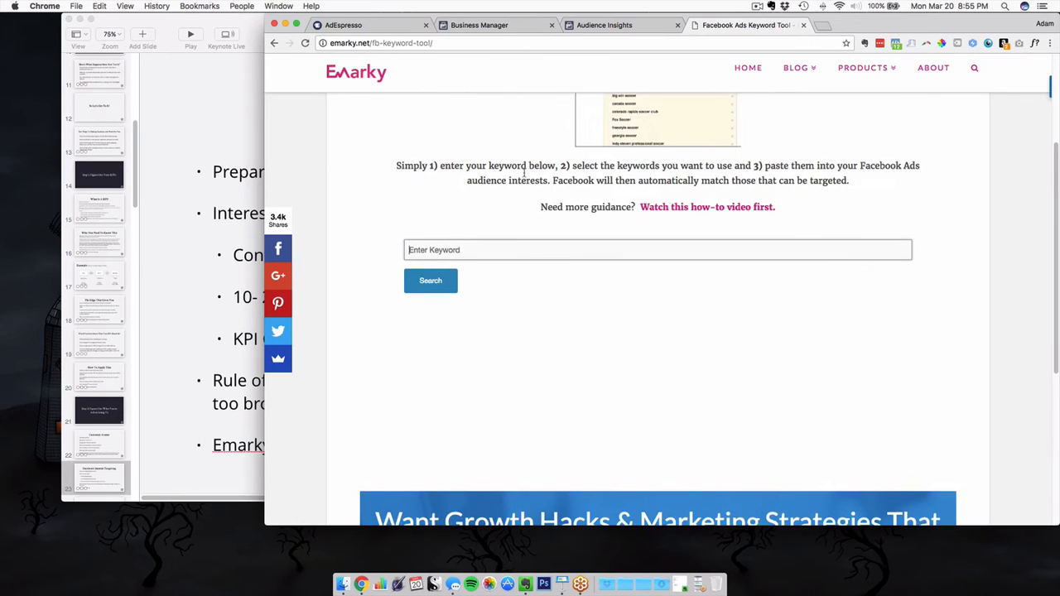
pyautogui.write('guitar')
pyautogui.click(422, 290)
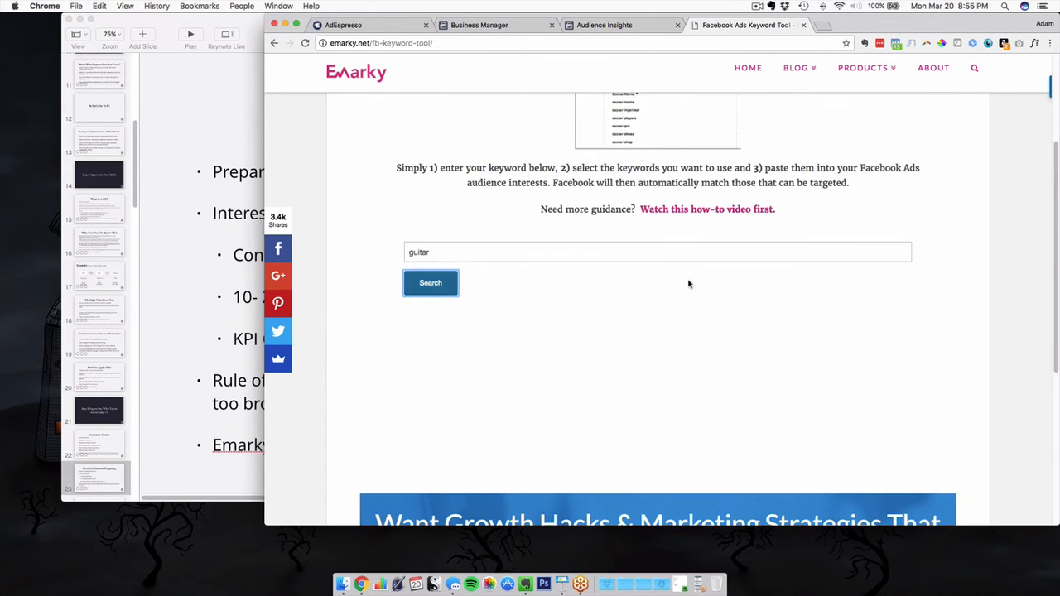
# Browse the suggested interest categories and add all interests of the Magazine category to the main keyword list
pyautogui.scroll(-6, 688, 284)
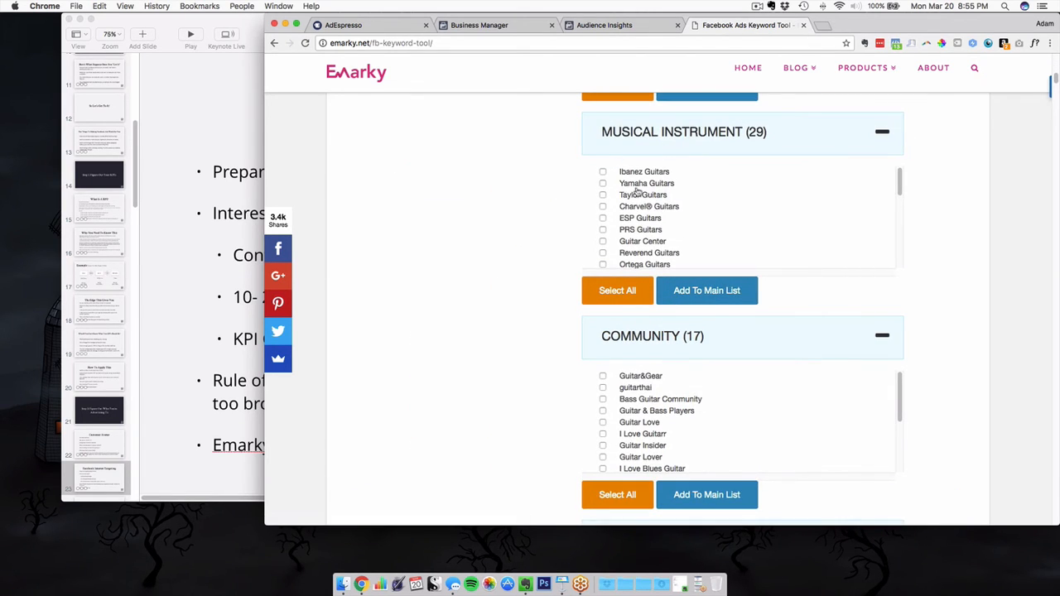
pyautogui.scroll(-1, 639, 307)
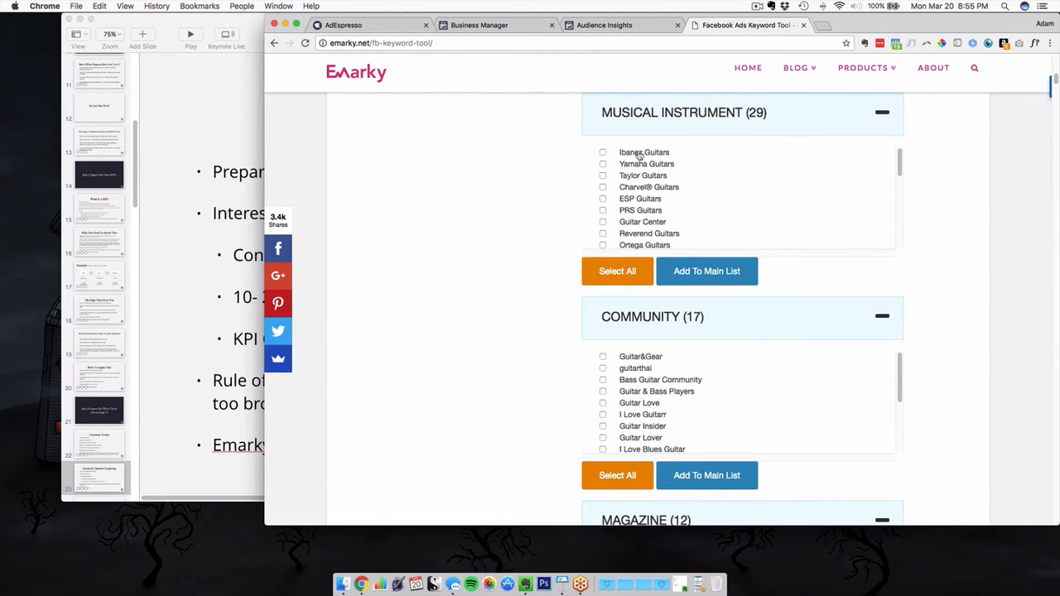
pyautogui.scroll(-3, 588, 335)
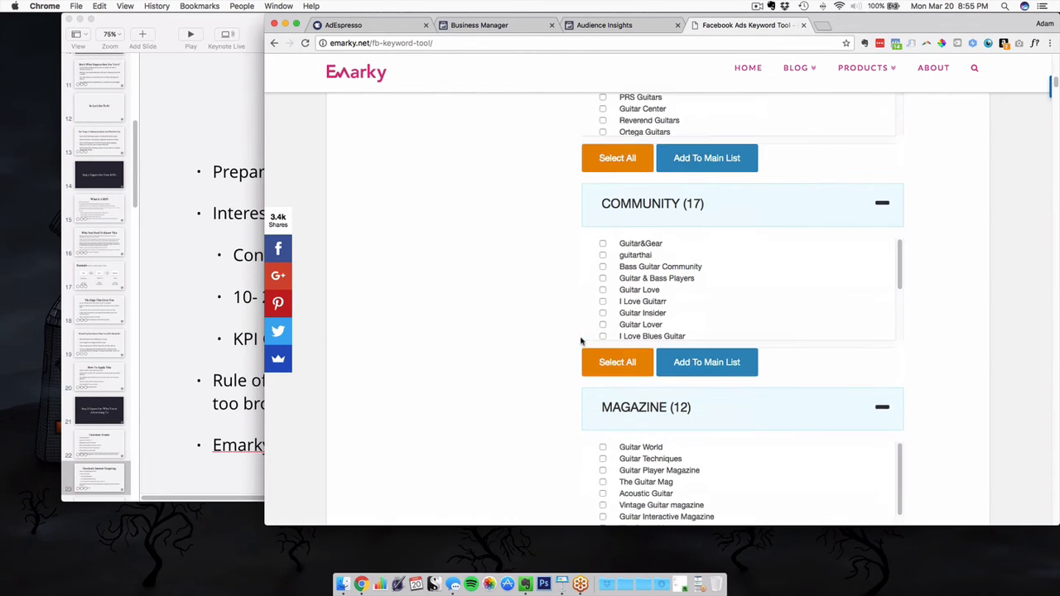
pyautogui.scroll(-2, 531, 360)
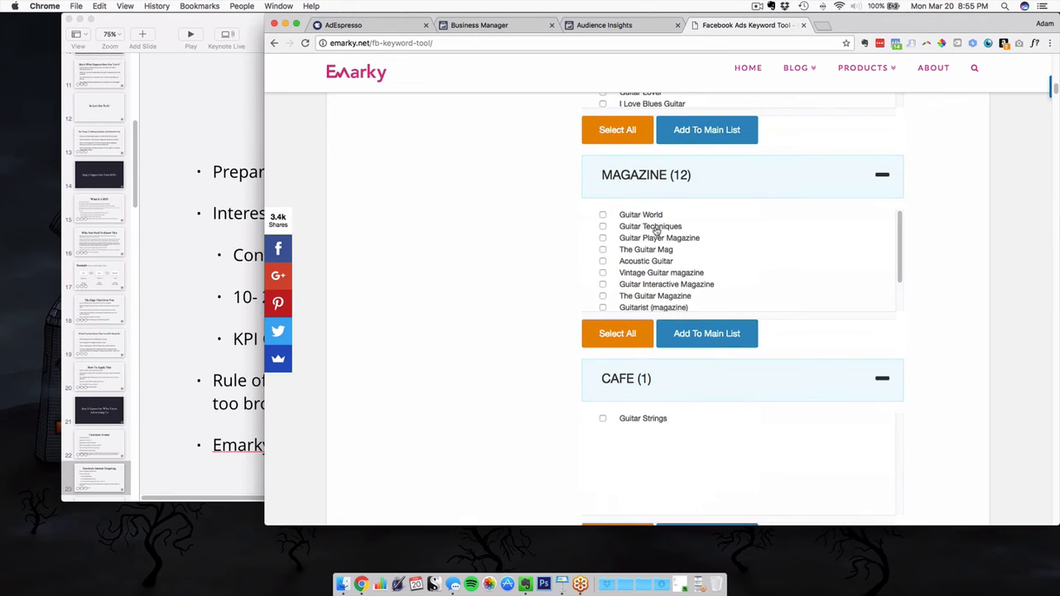
pyautogui.click(632, 332)
pyautogui.click(683, 333)
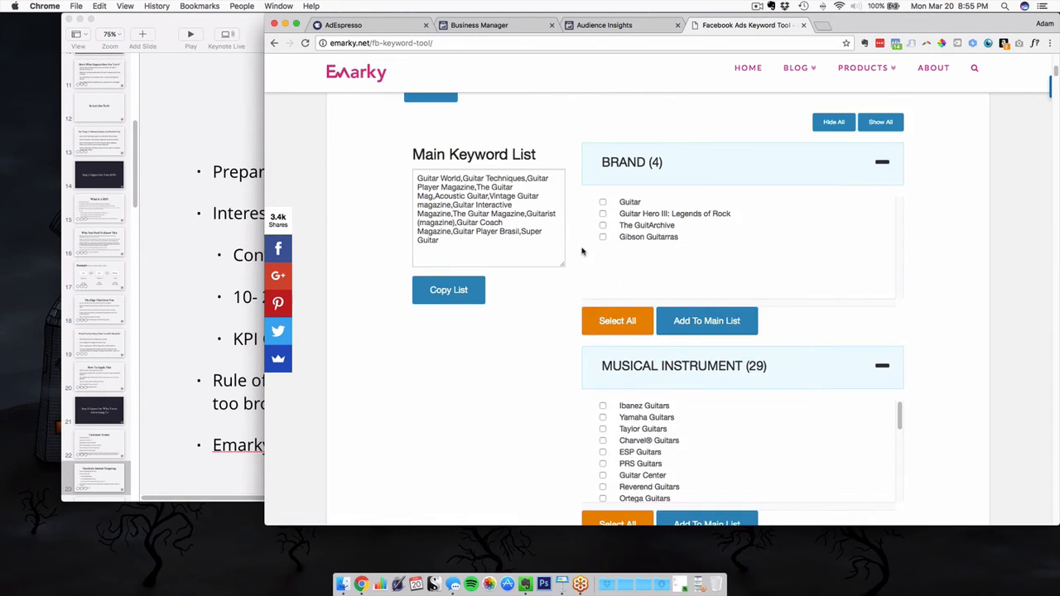
# Highlight the whole Main Keyword List, view the AdEspresso Asset Manager audiences and return to the keyword tool
pyautogui.moveTo(536, 246); pyautogui.dragTo(417, 178)
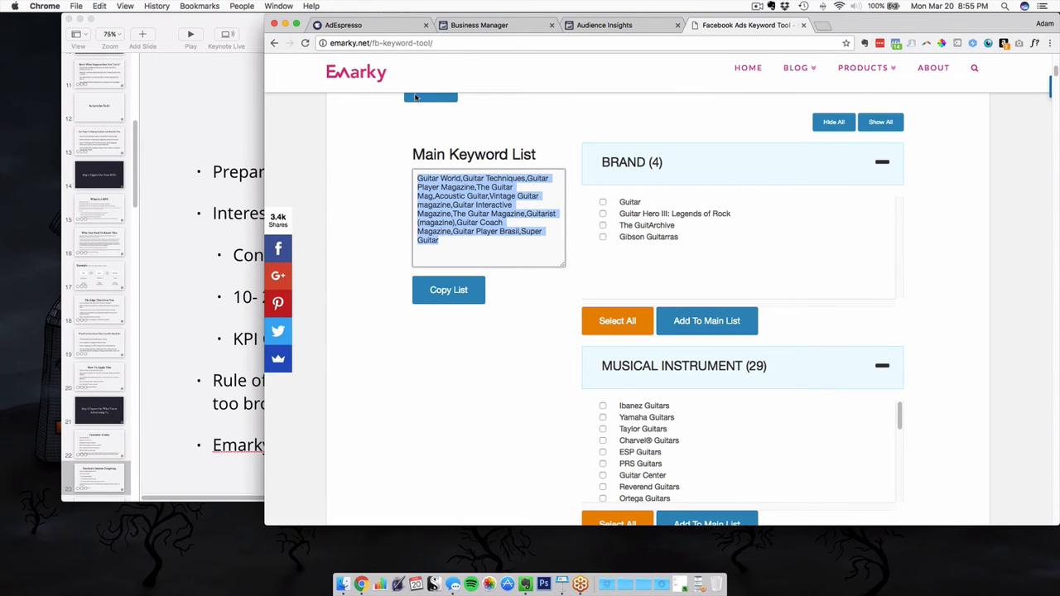
pyautogui.click(617, 25)
pyautogui.click(497, 25)
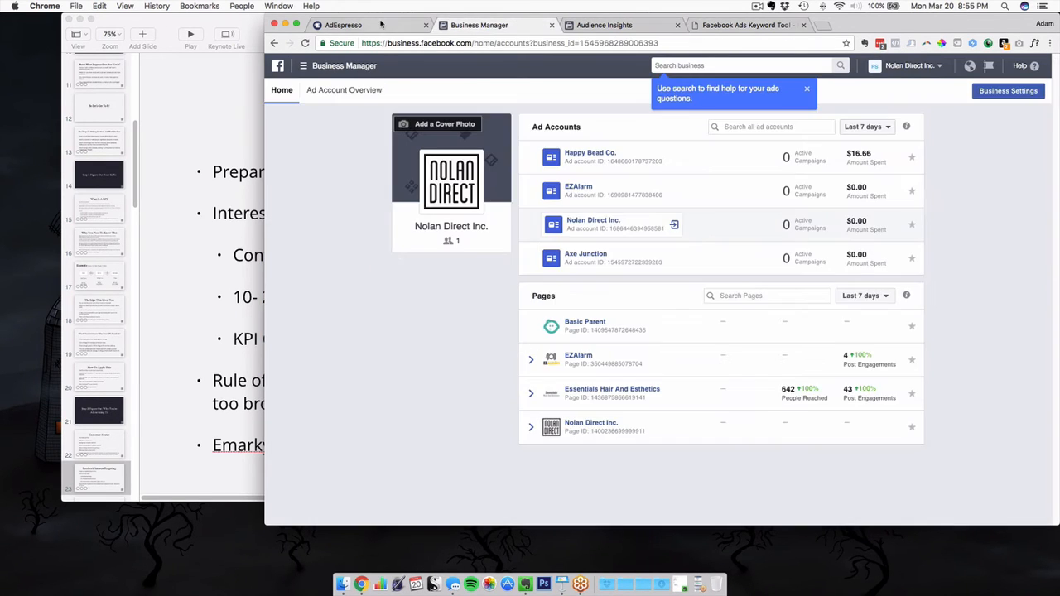
pyautogui.click(384, 26)
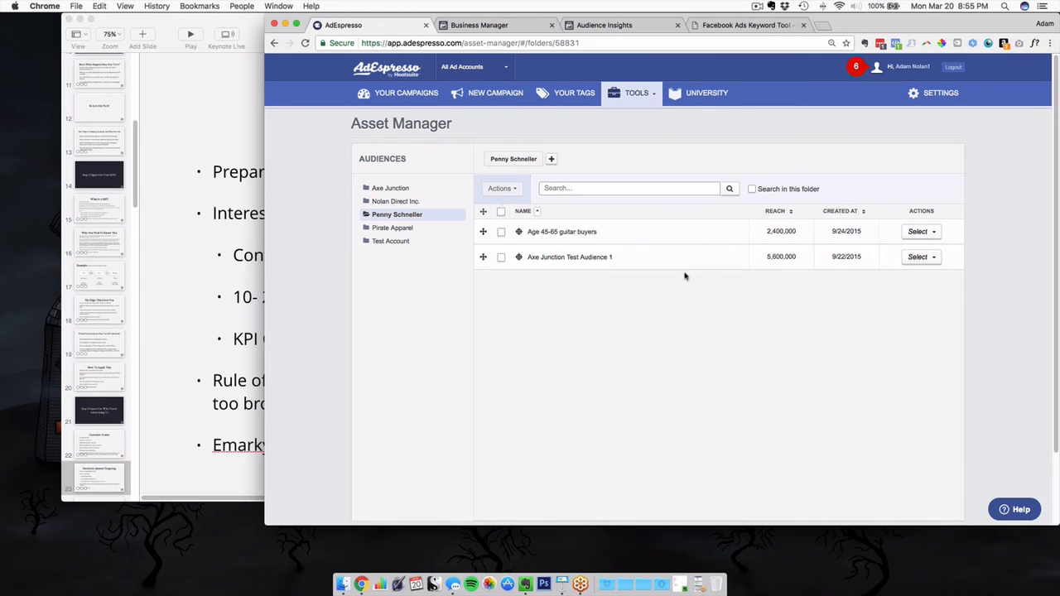
pyautogui.click(708, 27)
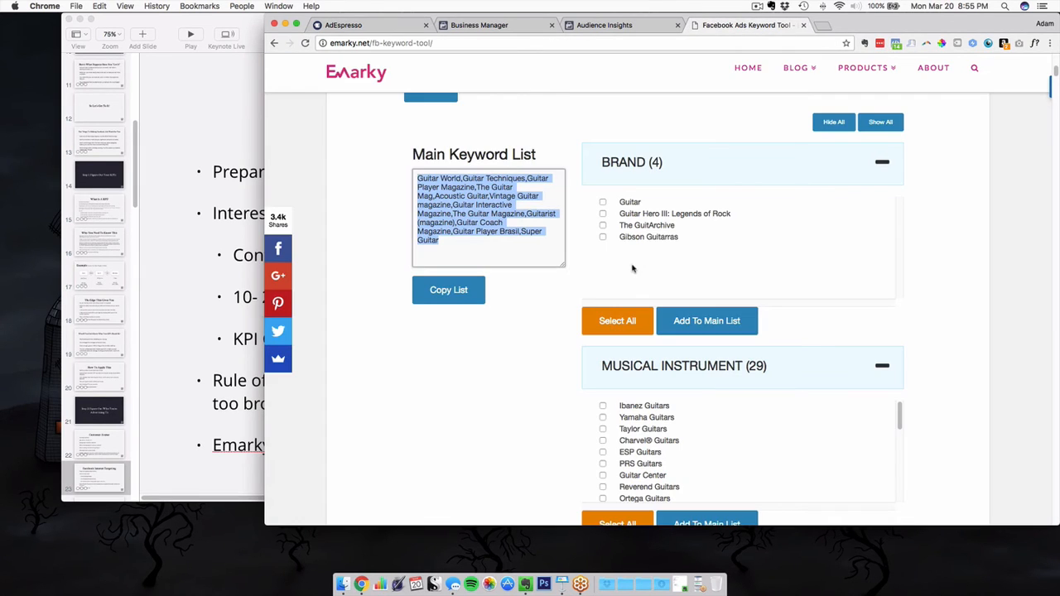
pyautogui.scroll(1, 478, 368)
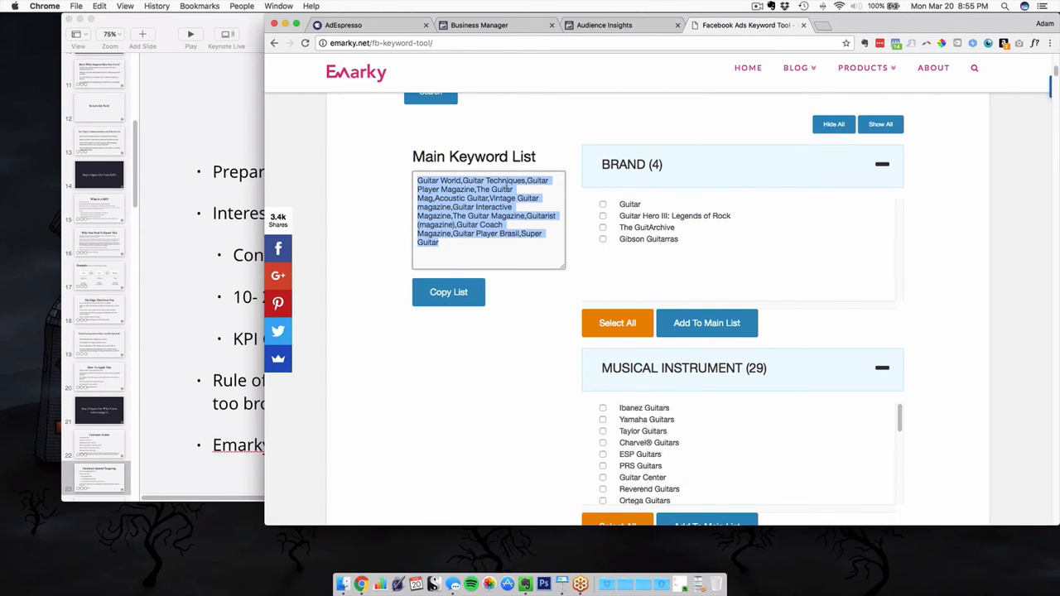
pyautogui.scroll(2, 486, 120)
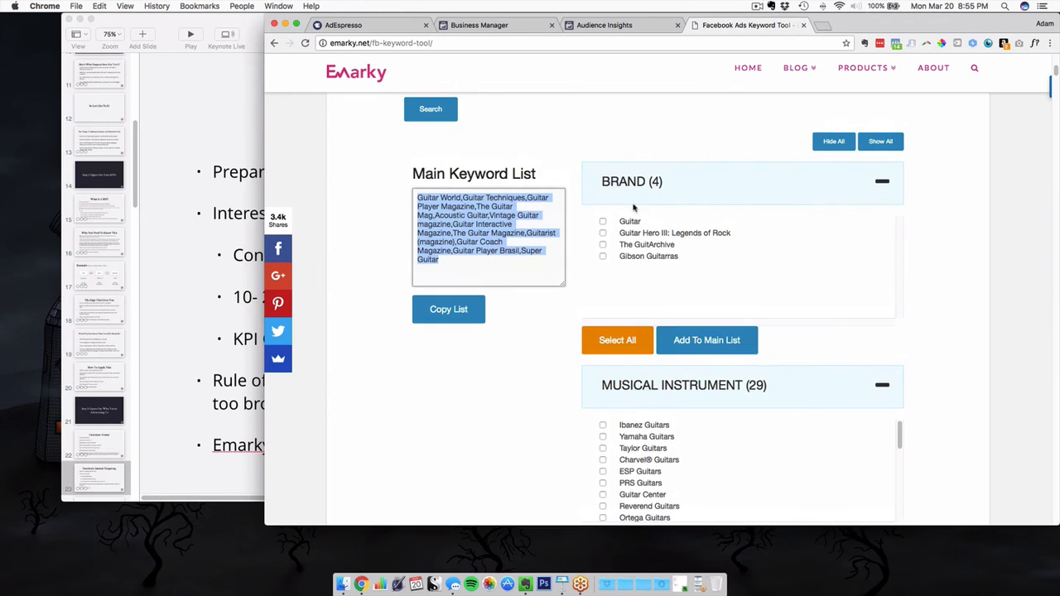
pyautogui.click(952, 235)
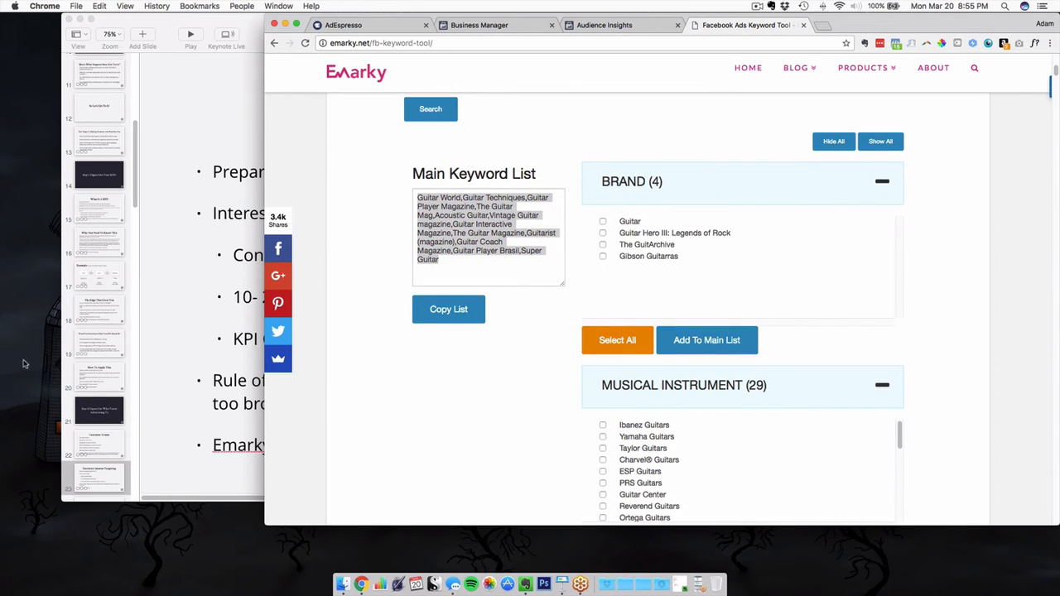
# Switch to the FB Ads Training presentation in Keynote, select slide 25, "Step 3: Choosing The Best Offer Possible", and widen the window
pyautogui.click(241, 294)
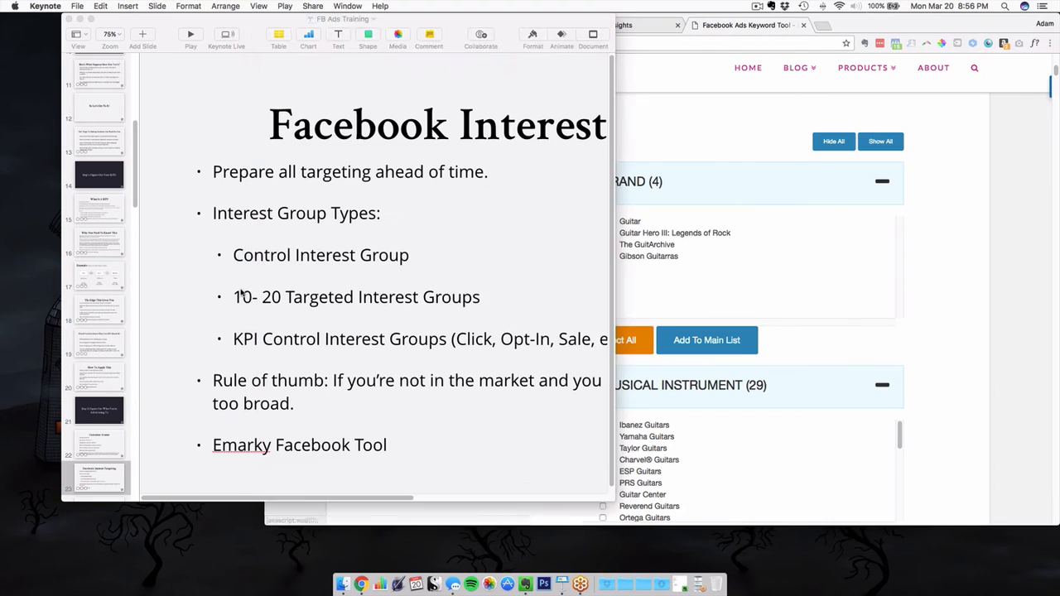
pyautogui.click(173, 312)
pyautogui.scroll(-5, 124, 422)
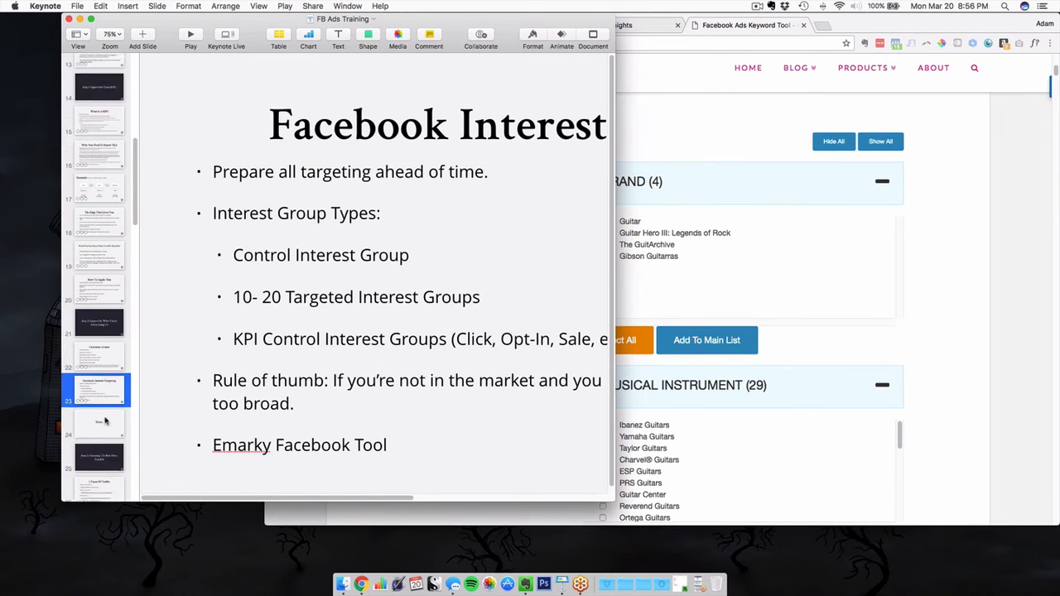
pyautogui.click(105, 308)
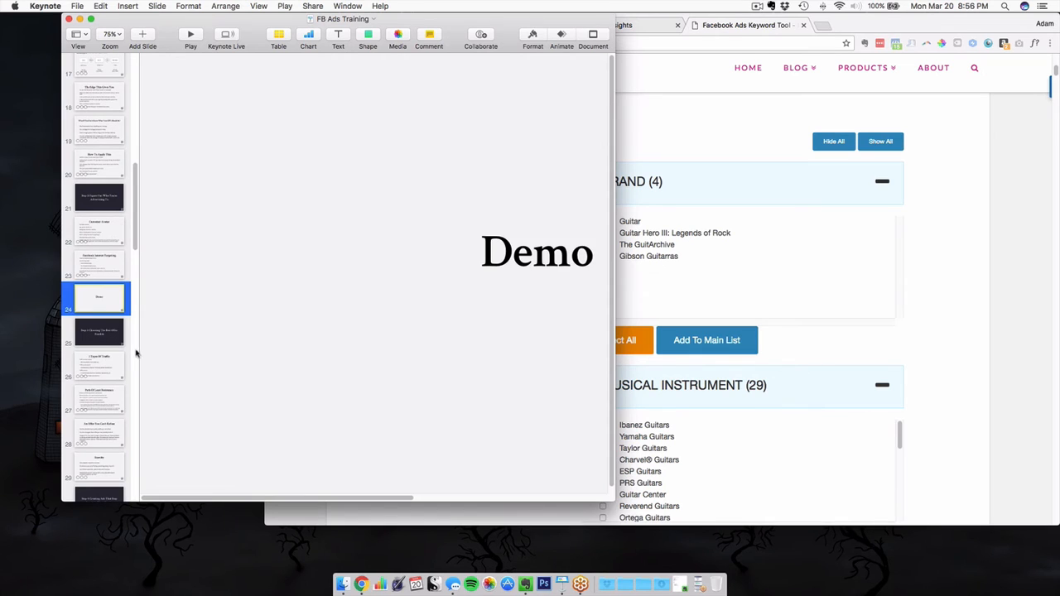
pyautogui.click(103, 339)
pyautogui.moveTo(615, 424); pyautogui.dragTo(1040, 414)
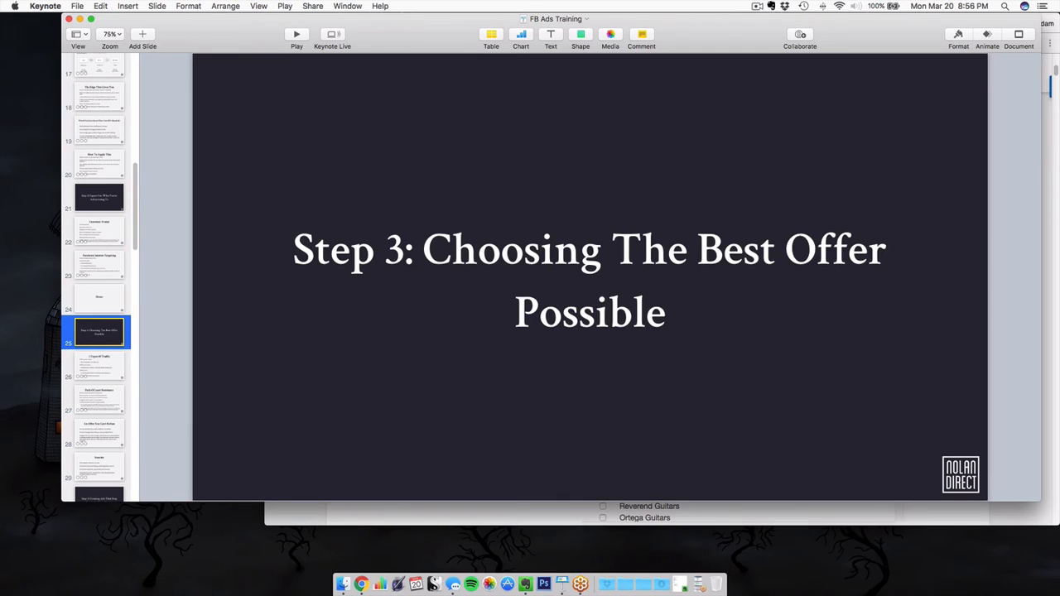
# Start the slideshow from the "Step 3: Choosing The Best Offer Possible" slide
pyautogui.click(828, 398)
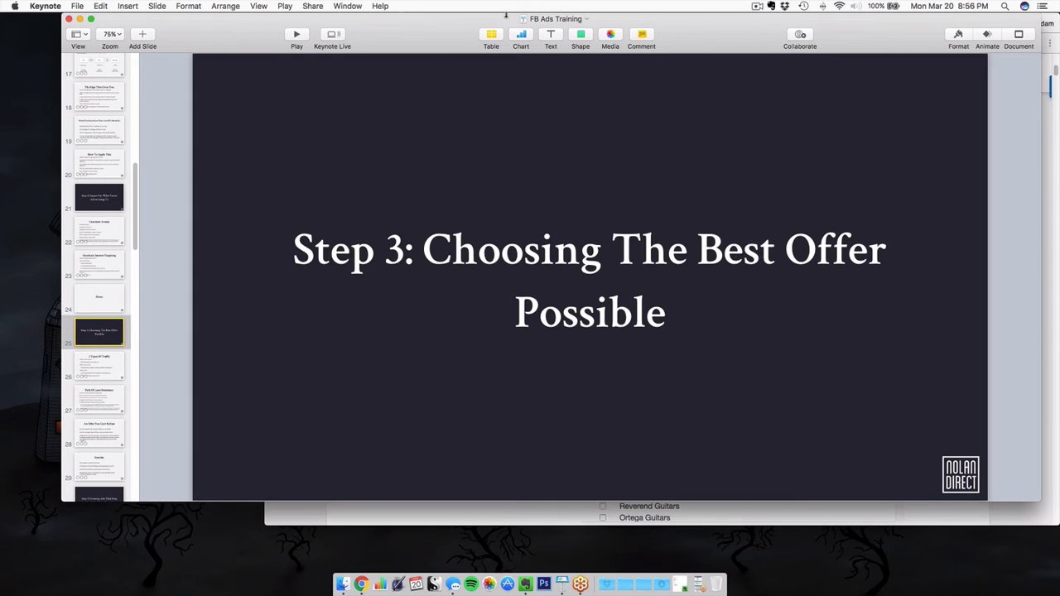
pyautogui.click(389, 45)
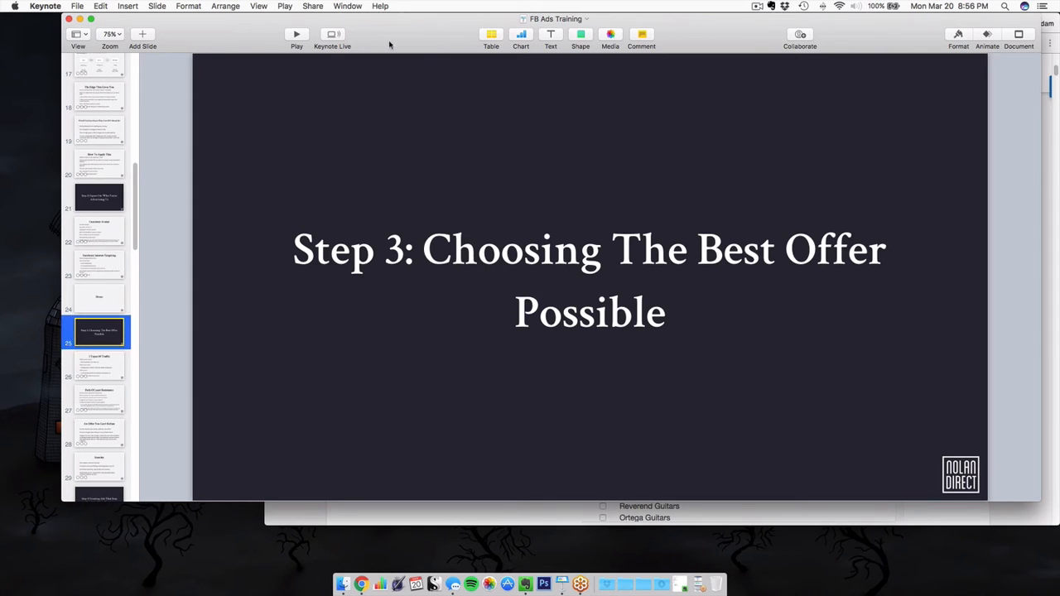
pyautogui.click(296, 37)
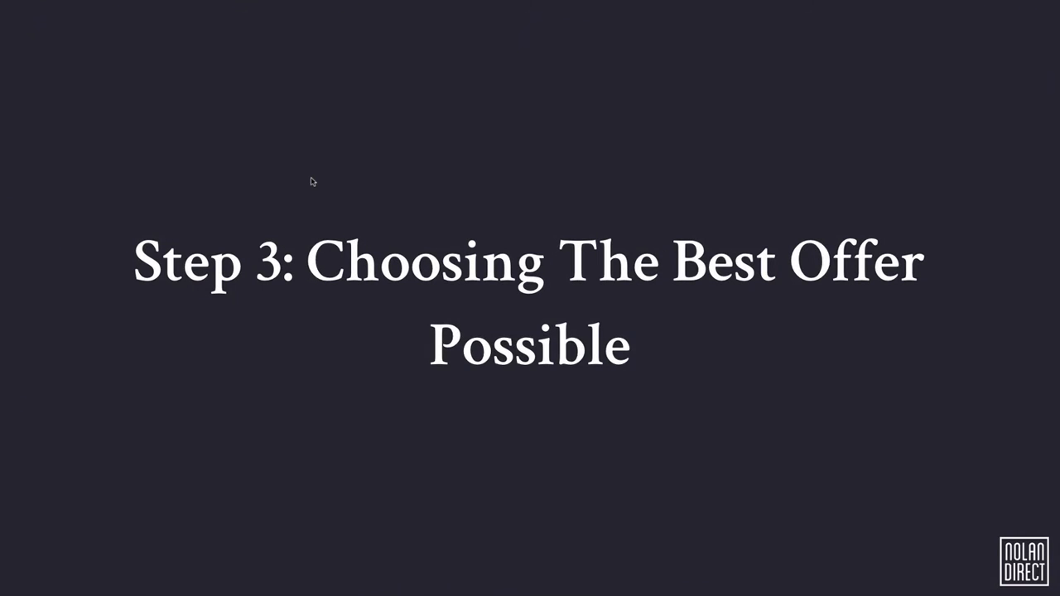
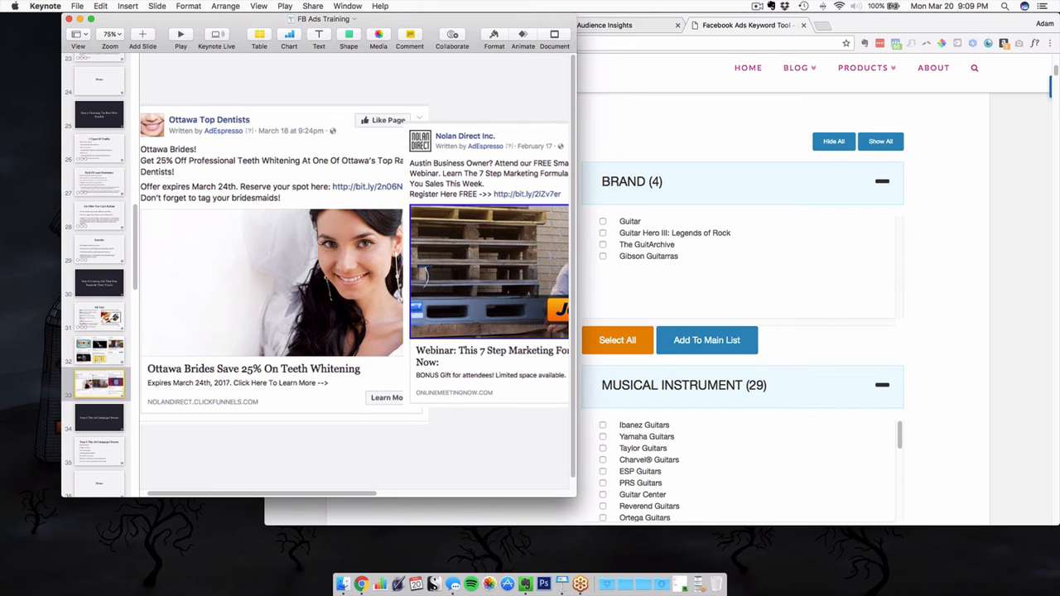
# Switch to Chrome, close the keyword tool, Audience Insights and Business Manager pages, and start a new AdEspresso campaign
pyautogui.click(784, 252)
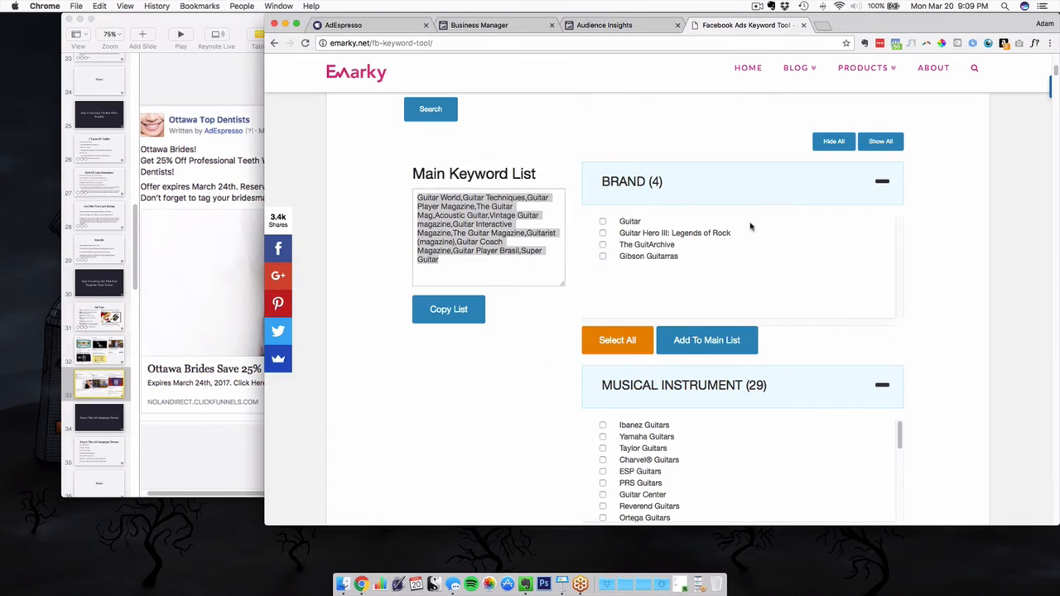
pyautogui.press('super+w')
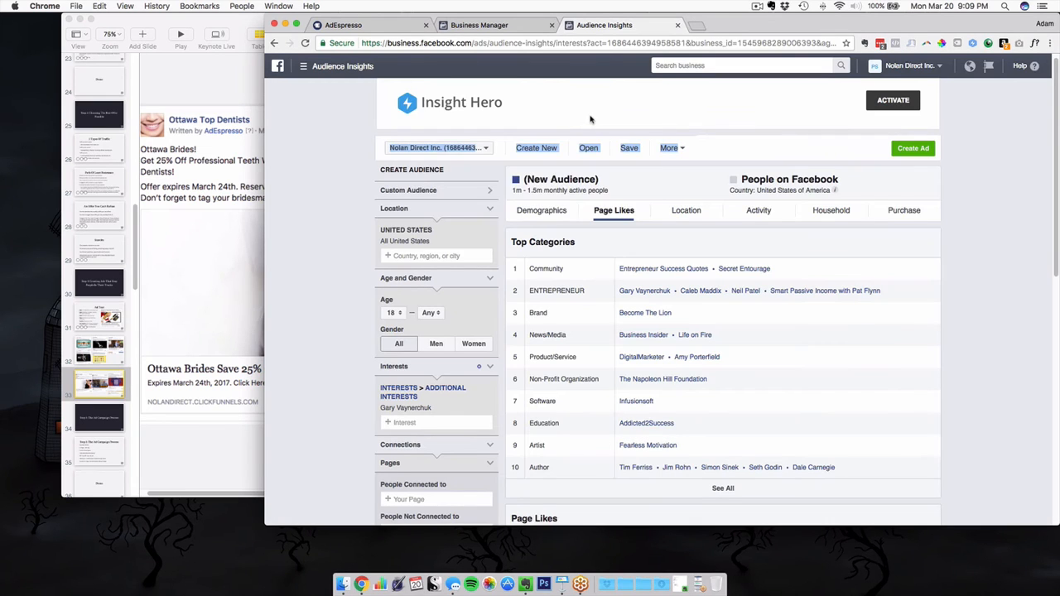
pyautogui.press('super+w')
pyautogui.click(630, 200)
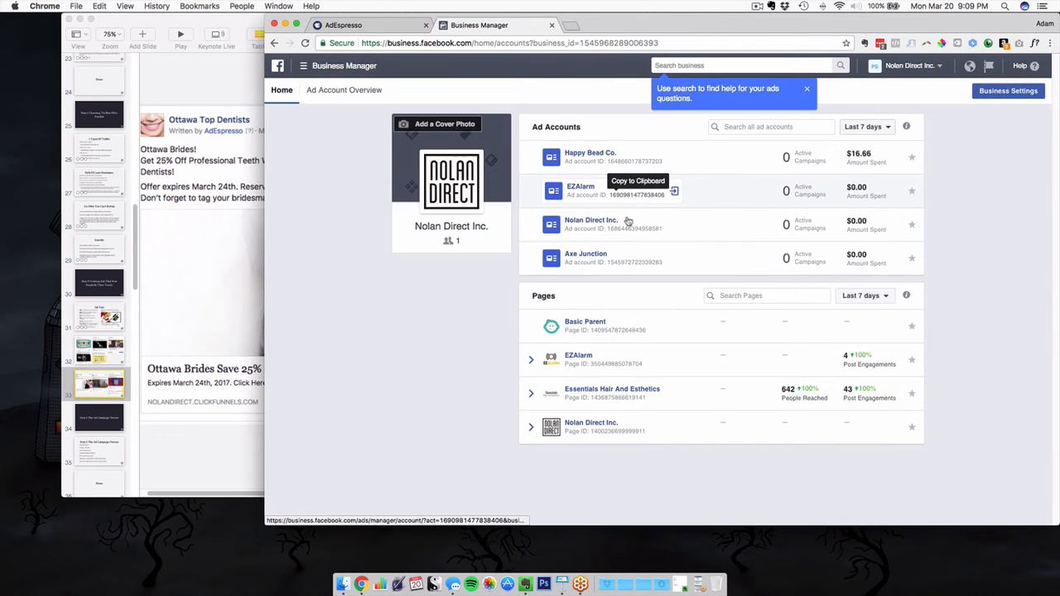
pyautogui.press('super+w')
pyautogui.click(528, 94)
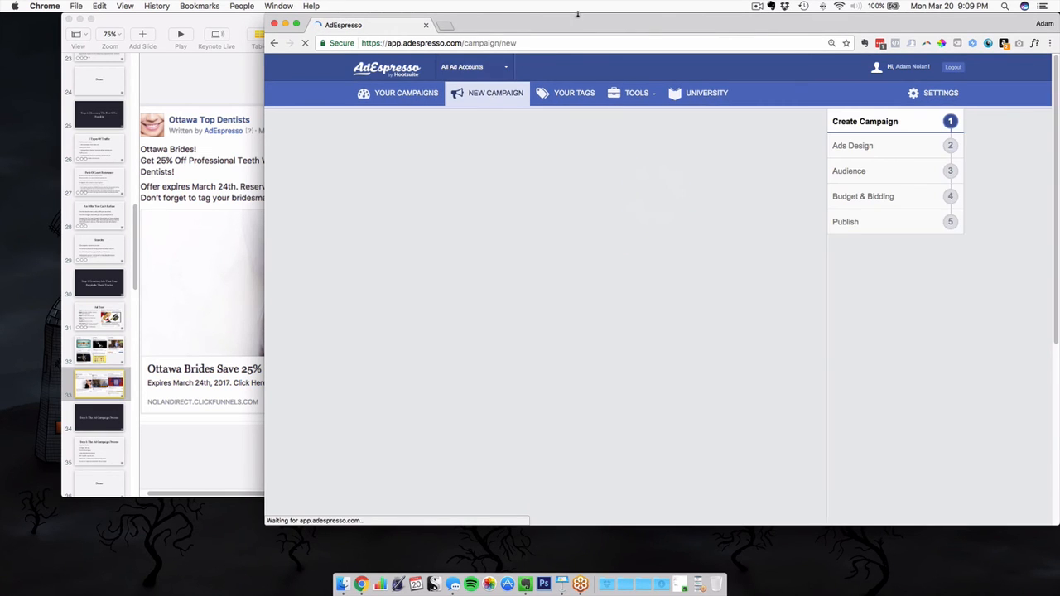
pyautogui.moveTo(590, 24); pyautogui.dragTo(543, 24)
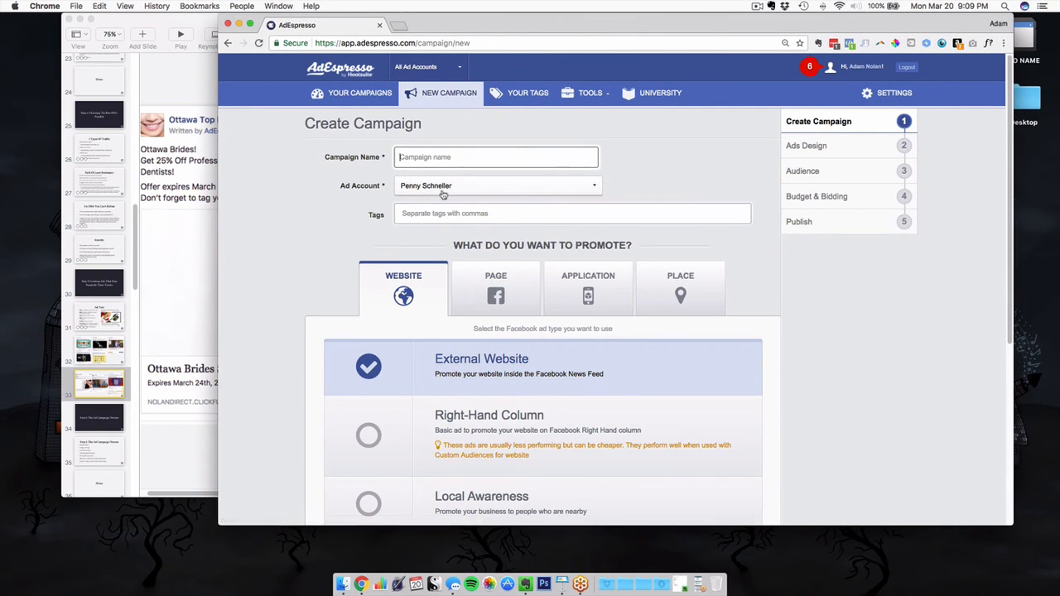
# Assign the new campaign to the Axe Junction ad account and name it "Guitar Test 1"
pyautogui.click(517, 187)
pyautogui.click(454, 238)
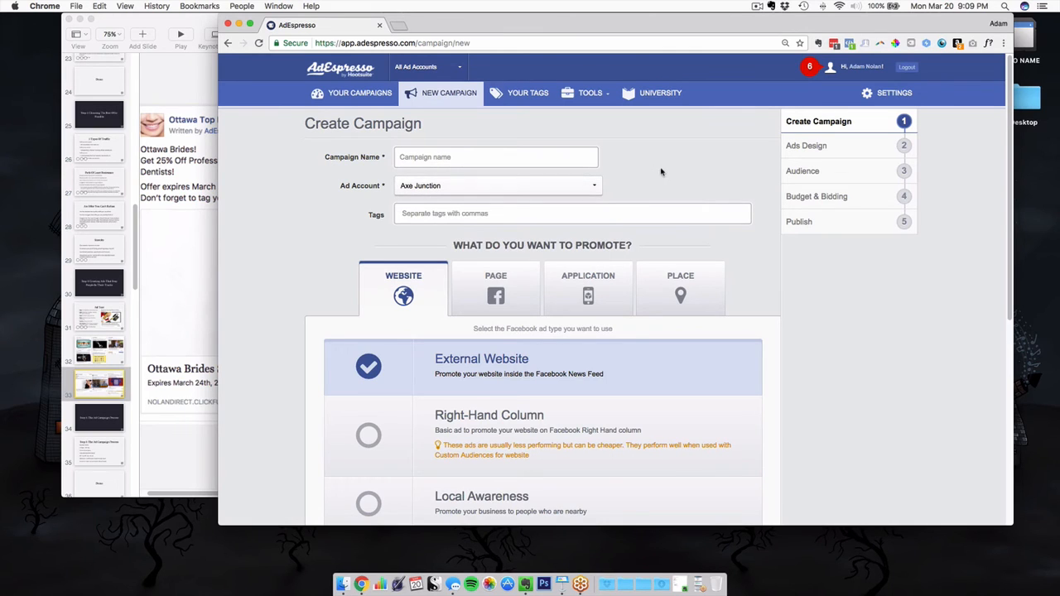
pyautogui.click(509, 158)
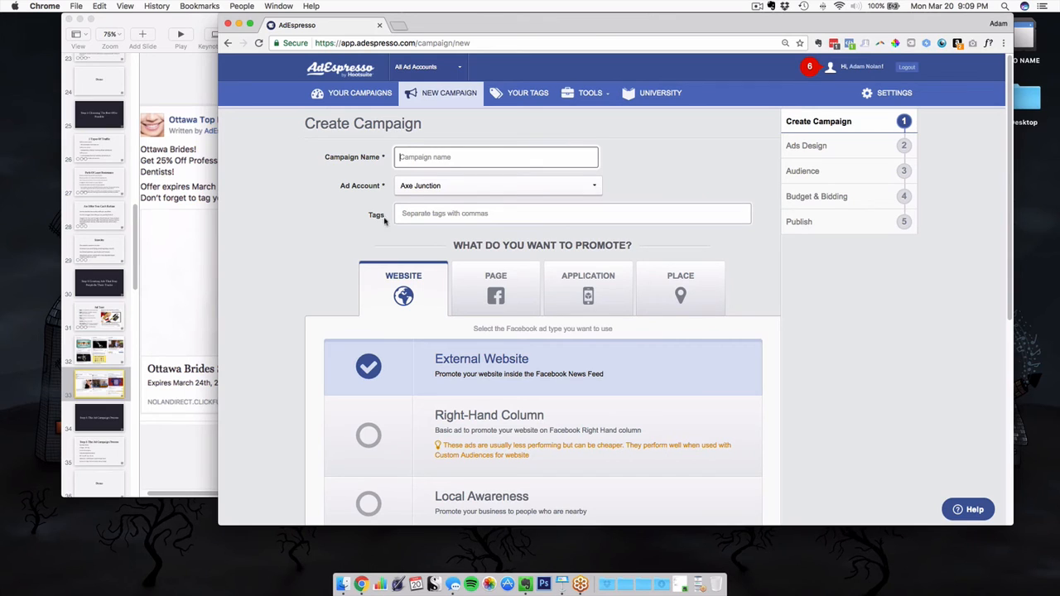
pyautogui.write('Guiar')
pyautogui.press('BackSpace')
pyautogui.press('BackSpace')
pyautogui.write('tar Test 1')
# Review the website ad types, keep External Website selected and proceed to the ads design stage
pyautogui.scroll(-5, 369, 231)
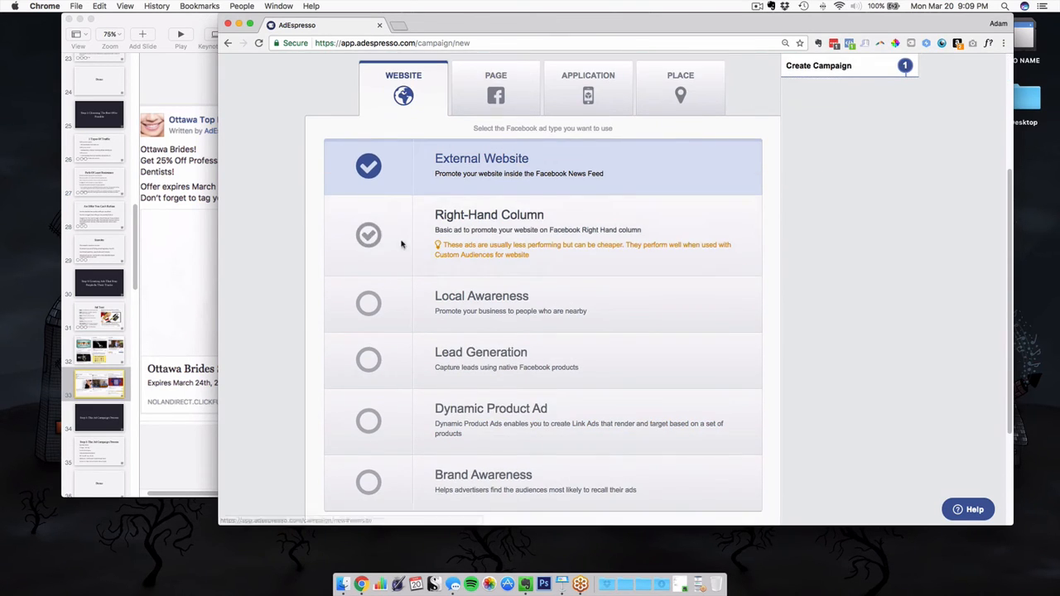
pyautogui.scroll(5, 368, 136)
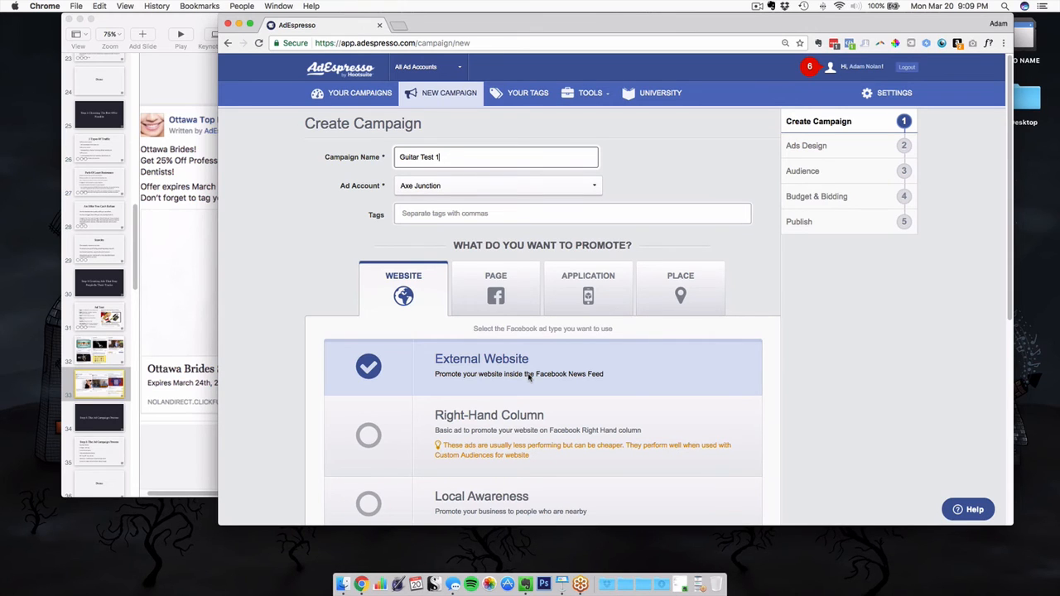
pyautogui.scroll(-1, 528, 376)
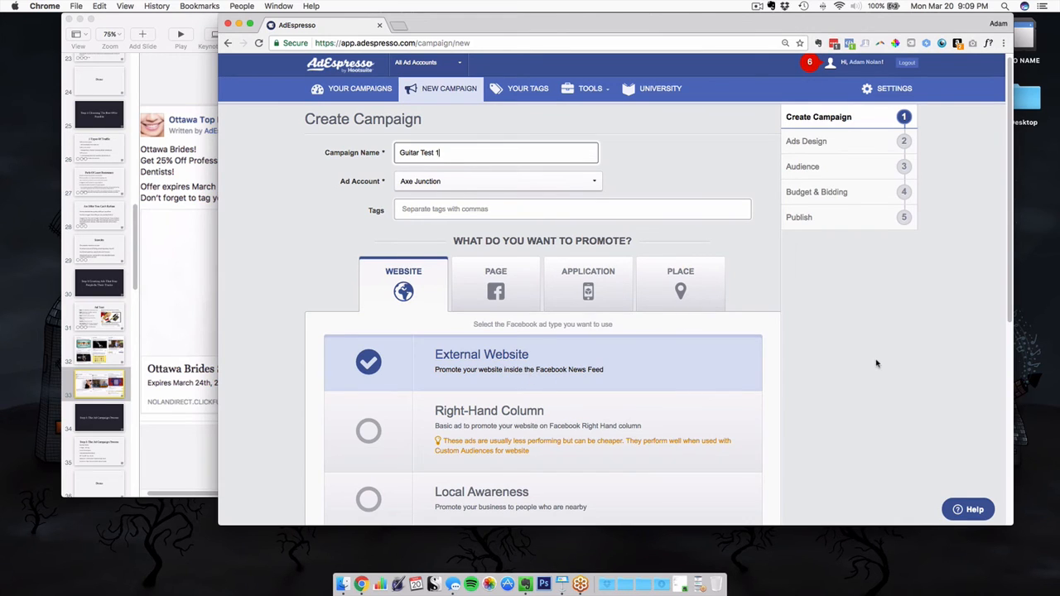
pyautogui.scroll(-5, 876, 363)
pyautogui.scroll(-5, 876, 363)
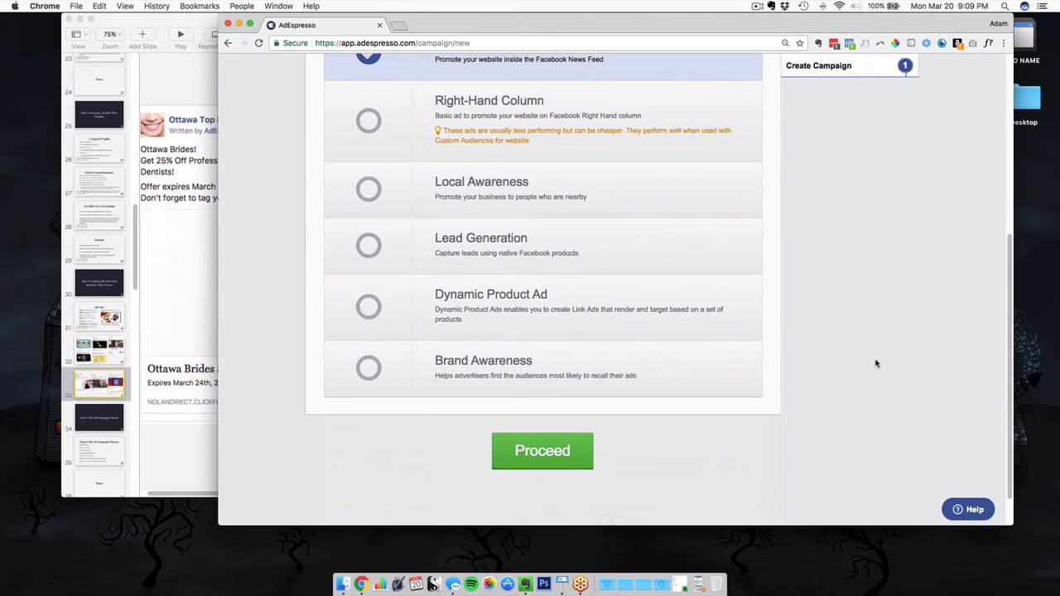
pyautogui.scroll(1, 876, 364)
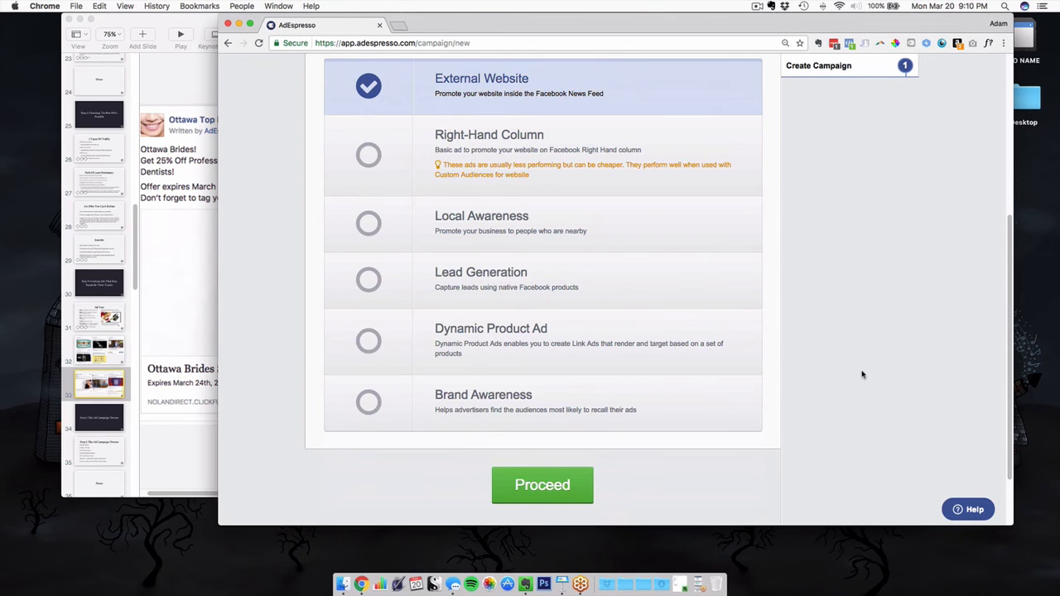
pyautogui.scroll(-2, 861, 375)
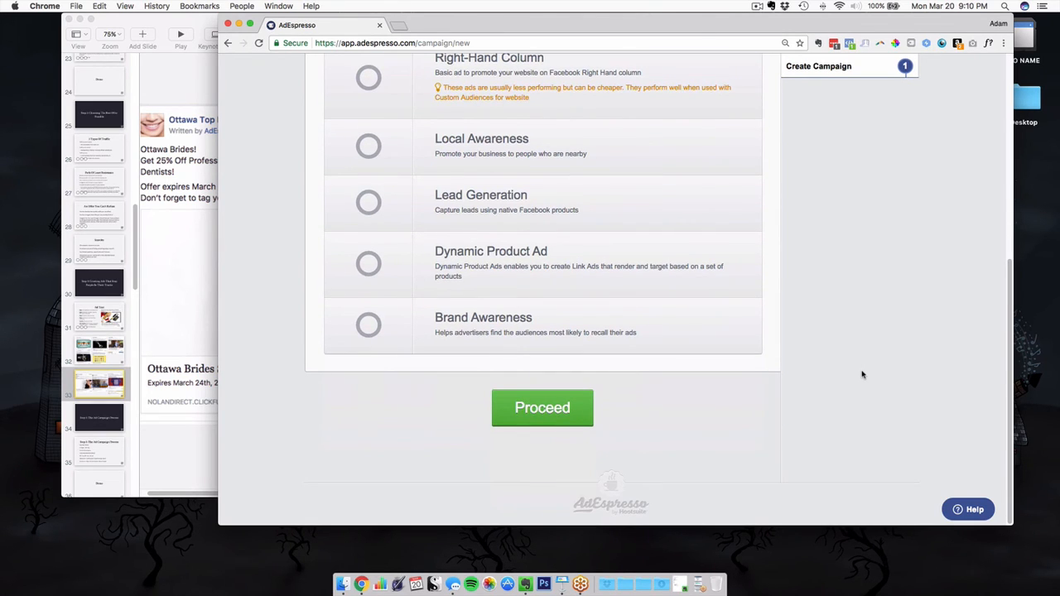
pyautogui.click(571, 397)
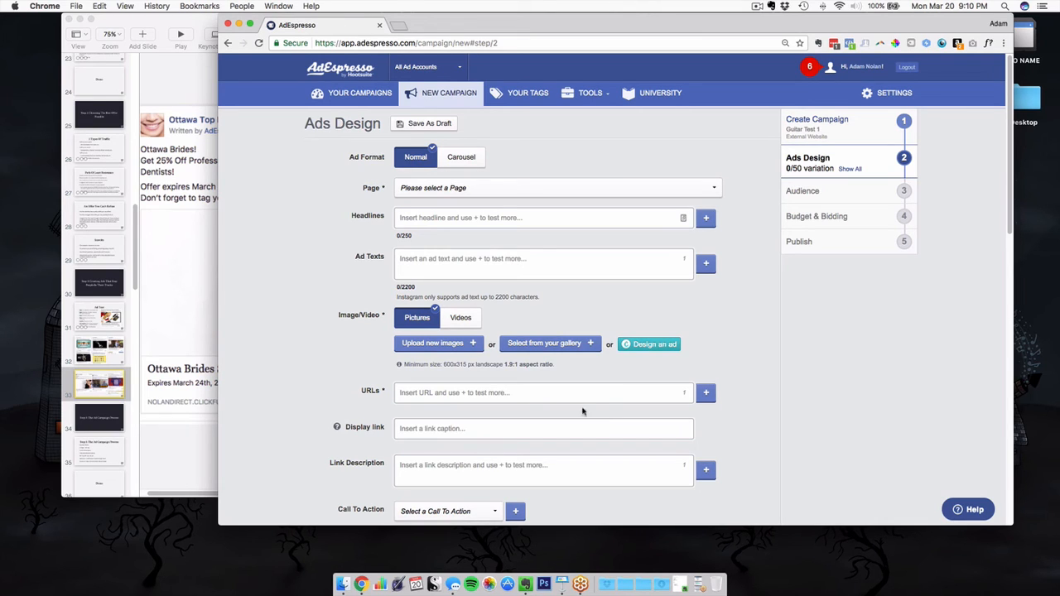
# Choose Axe Junction as the ad's page and enter the headline "FREE Wood Design Guitar Picks"
pyautogui.click(486, 191)
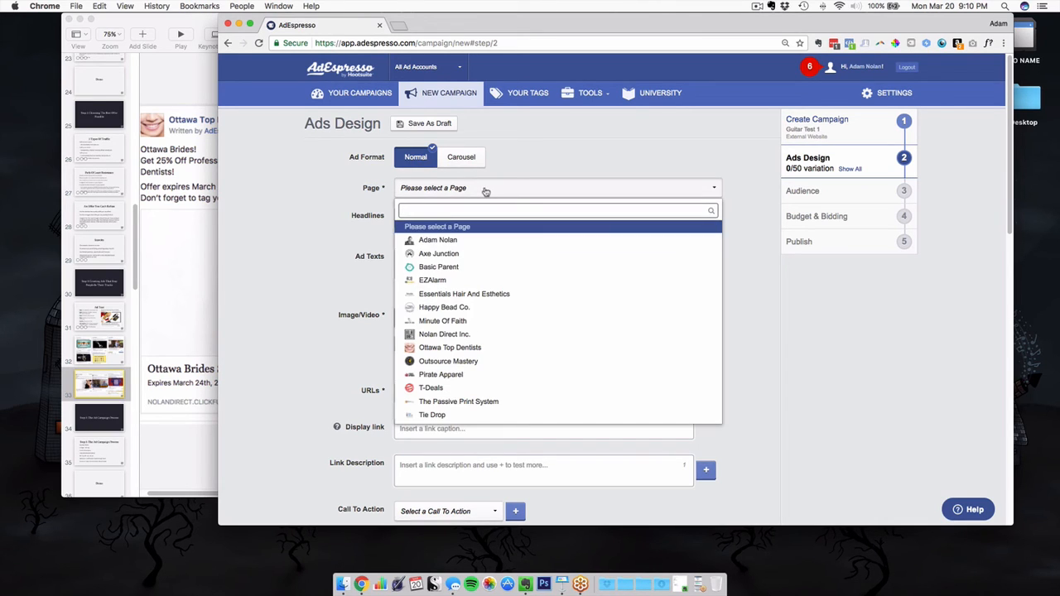
pyautogui.click(447, 253)
pyautogui.click(446, 217)
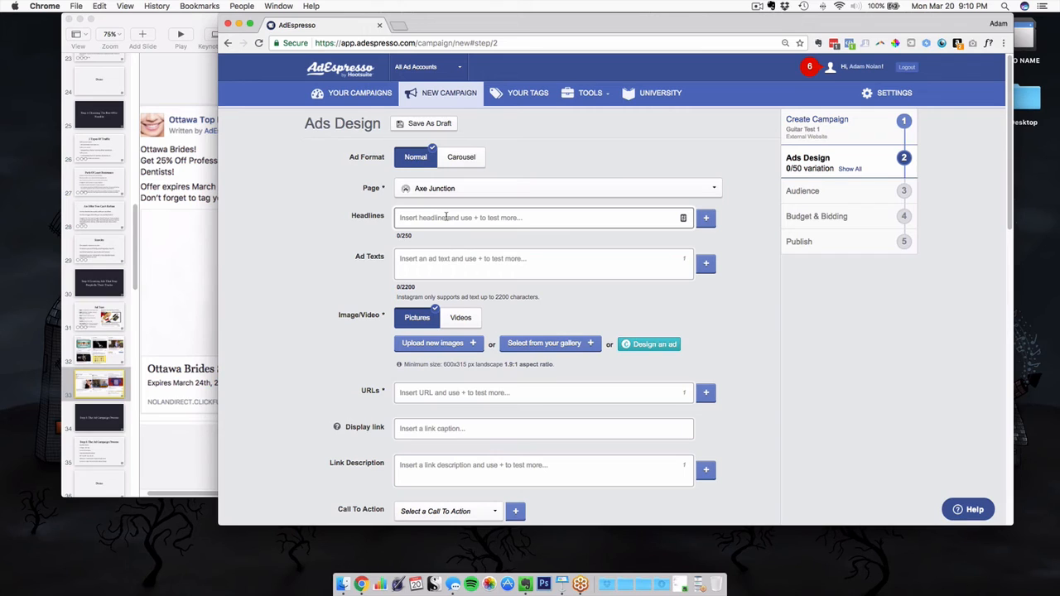
pyautogui.write('FrREE Wood D')
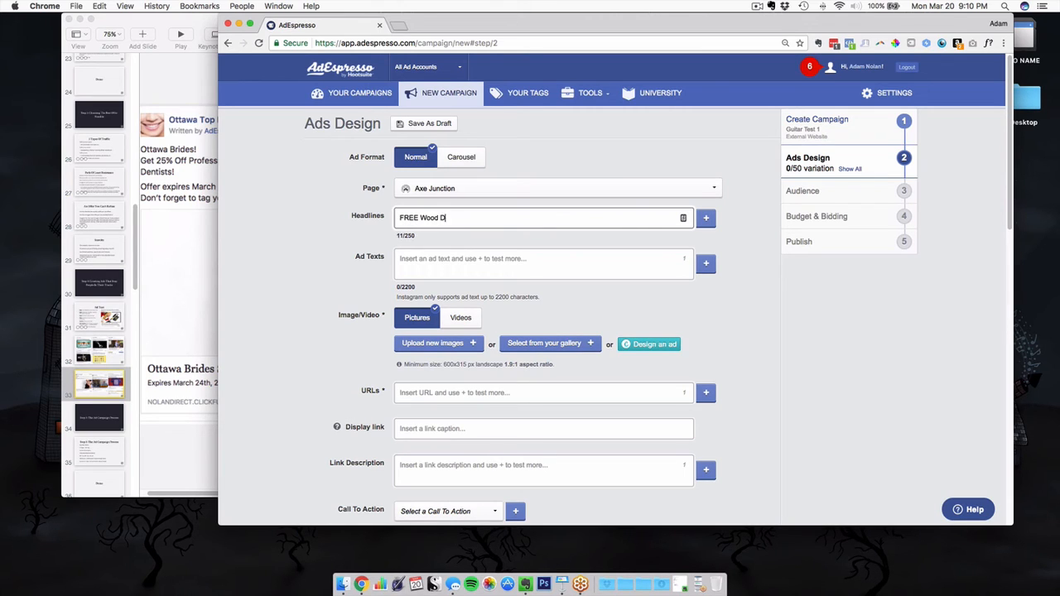
pyautogui.write('esign Guitar Picks')
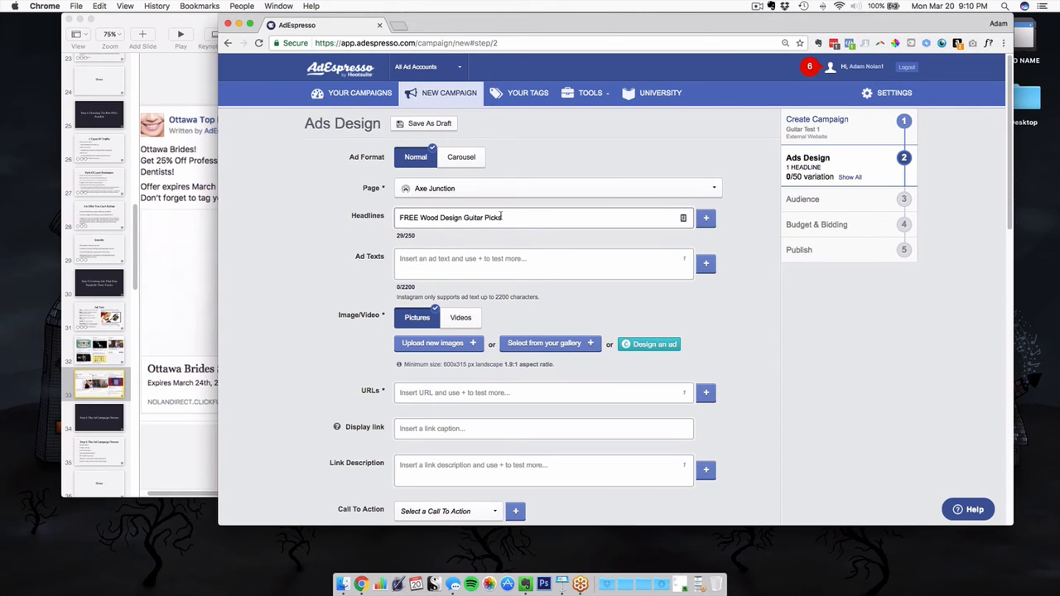
# Write the ad text "Play Guitar? Get these FREE Wood Design Guitar Picks Today! Click here to reserve yours now:"
pyautogui.click(470, 260)
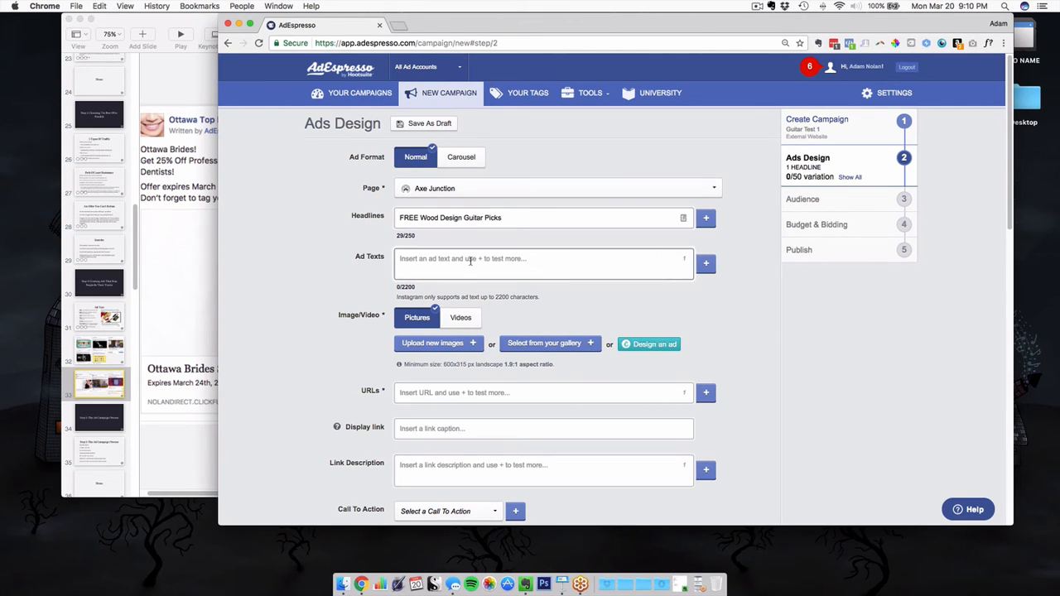
pyautogui.write('Play Guitar? ')
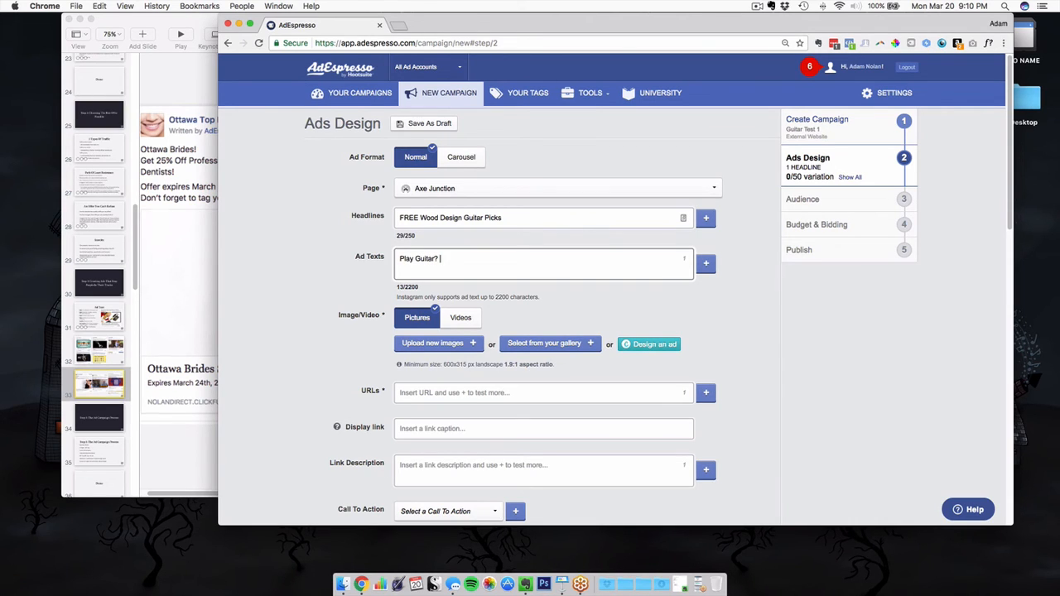
pyautogui.write('Get these FREE Wood Design Guitar Picks Tod')
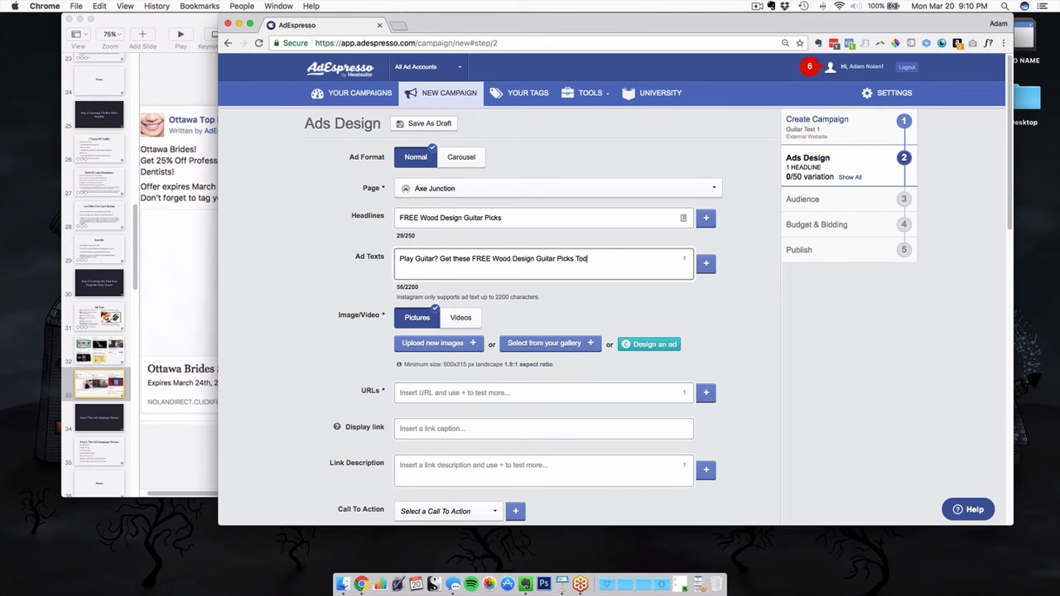
pyautogui.write('ay! ')
pyautogui.write('Just')
pyautogui.write(' clic')
pyautogui.press('BackSpace')
pyautogui.press('BackSpace')
pyautogui.press('BackSpace')
pyautogui.press('BackSpace')
pyautogui.press('BackSpace')
pyautogui.press('BackSpace')
pyautogui.press('BackSpace')
pyautogui.press('BackSpace')
pyautogui.press('BackSpace')
pyautogui.write('Click here to reserve yours now:')
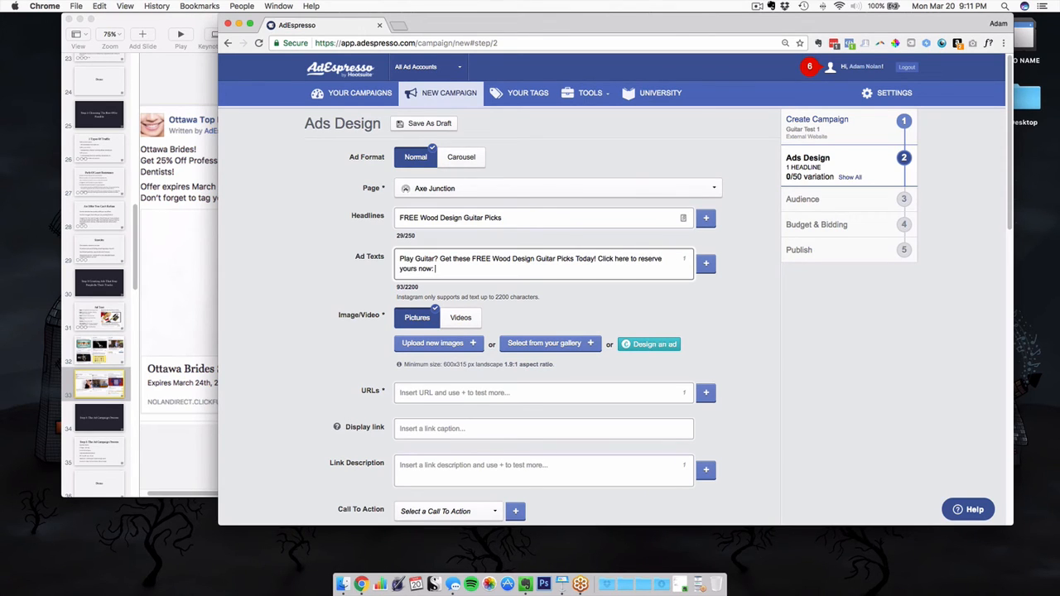
# Open axejunction.com in a new tab, go to the FREE Wood Design Picks product page and copy its URL
pyautogui.press('super+t')
pyautogui.write('ax')
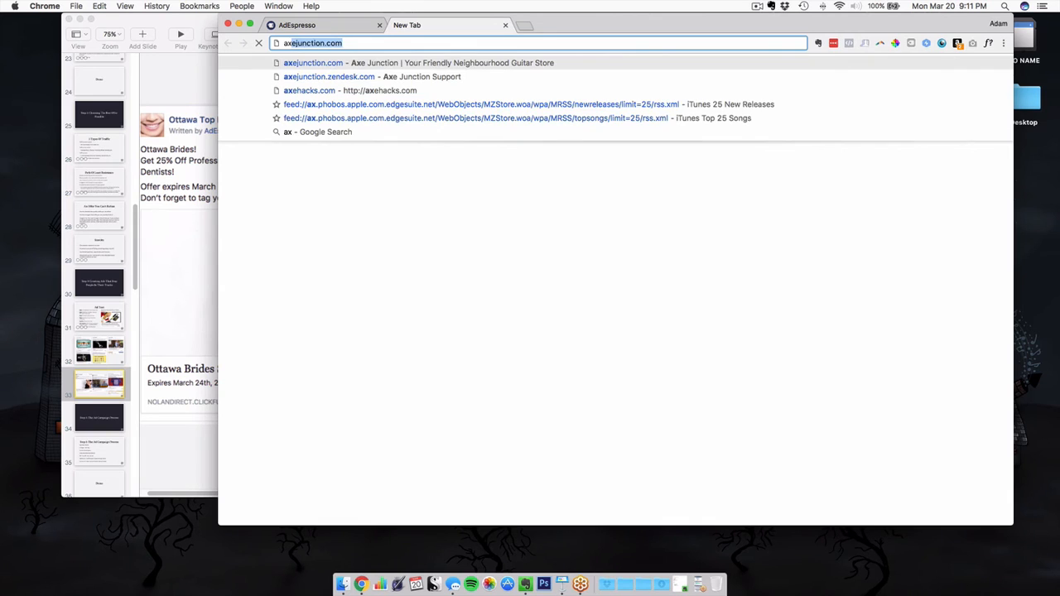
pyautogui.press('Return')
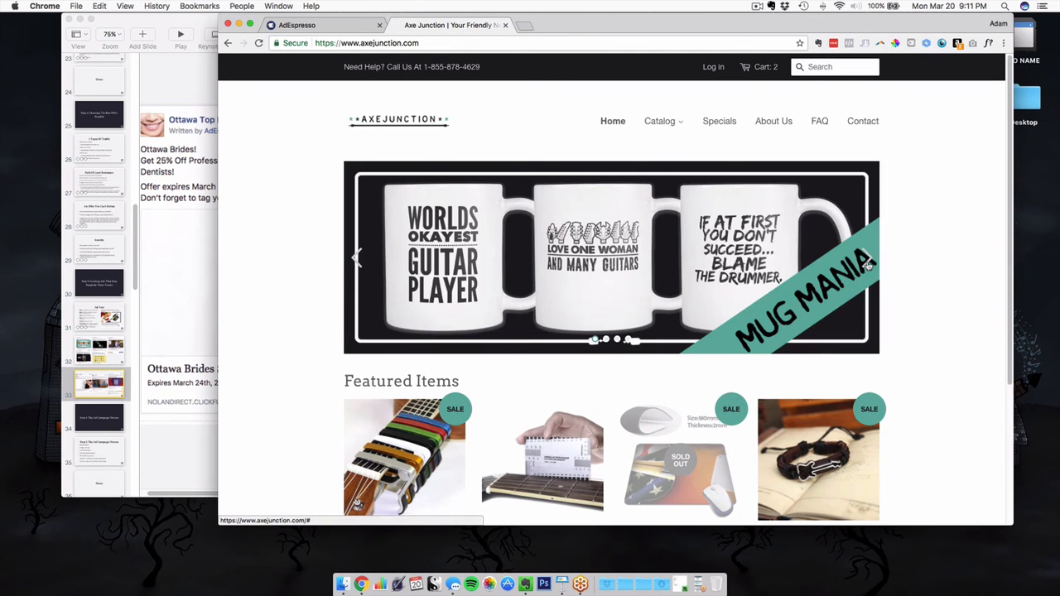
pyautogui.click(867, 263)
pyautogui.click(602, 249)
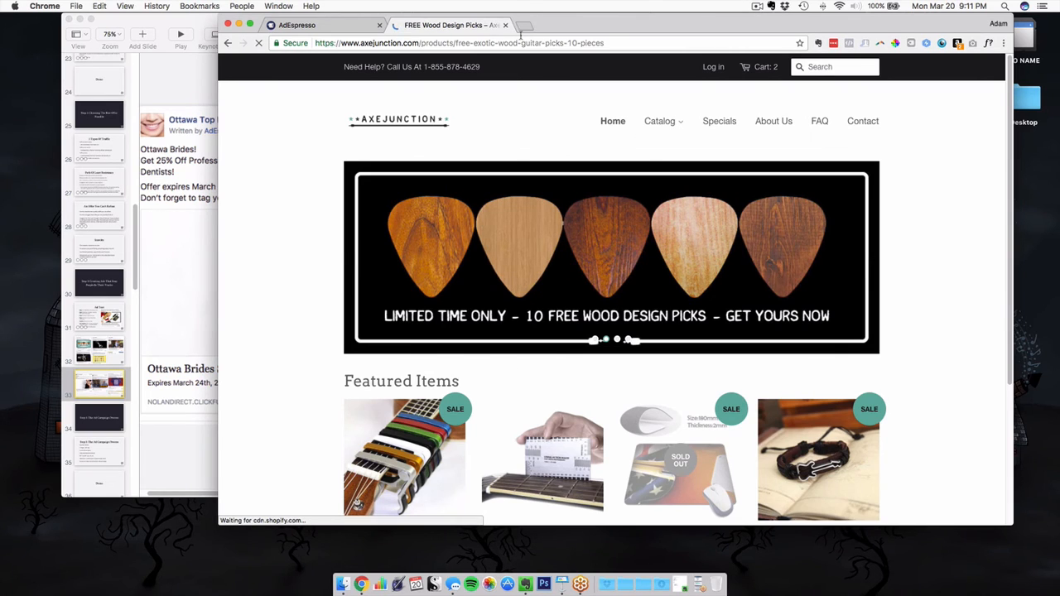
pyautogui.click(394, 42)
pyautogui.click(392, 43)
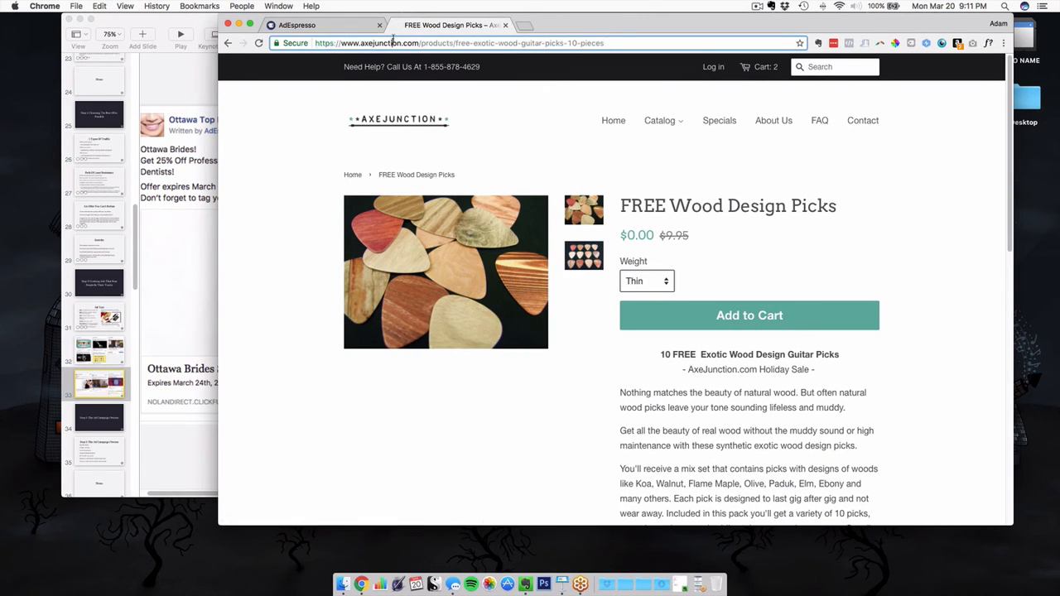
pyautogui.tripleClick(389, 44)
pyautogui.press('super+c')
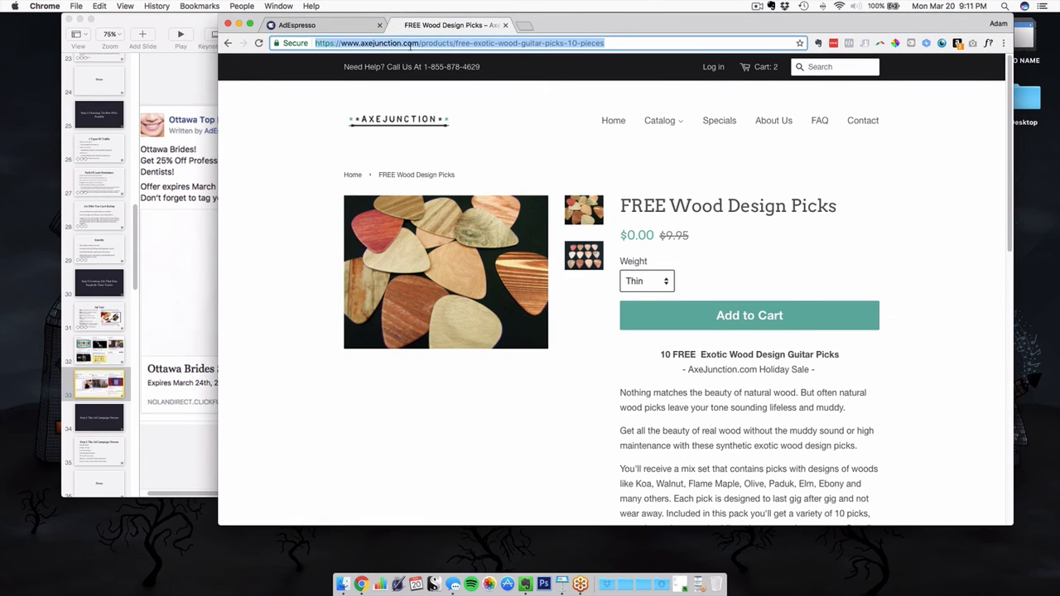
# Open bit.ly in another new tab and shorten the copied product page URL
pyautogui.press('super+t')
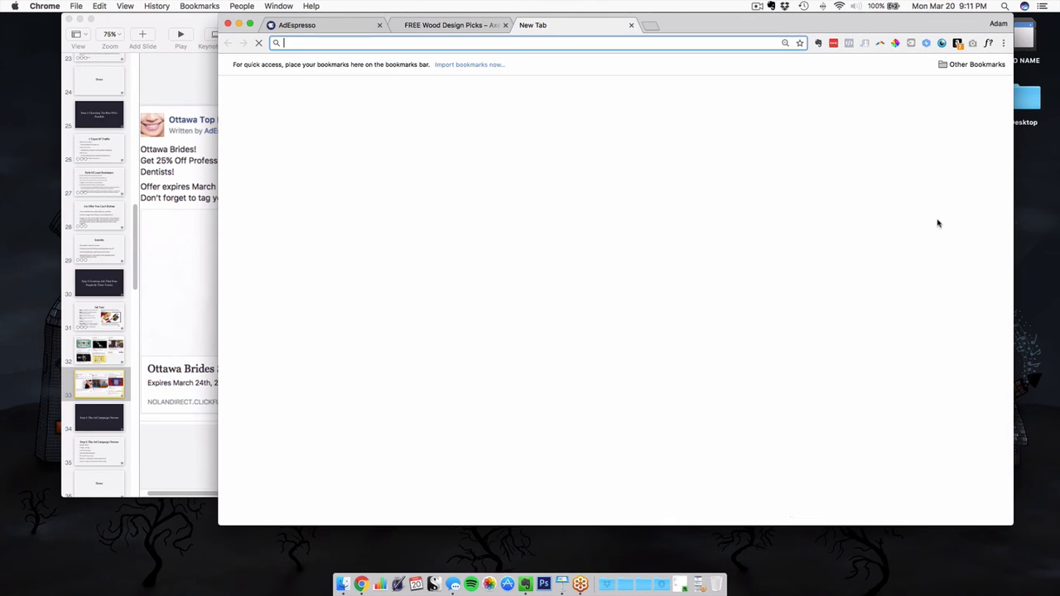
pyautogui.write('bit.ly')
pyautogui.press('Return')
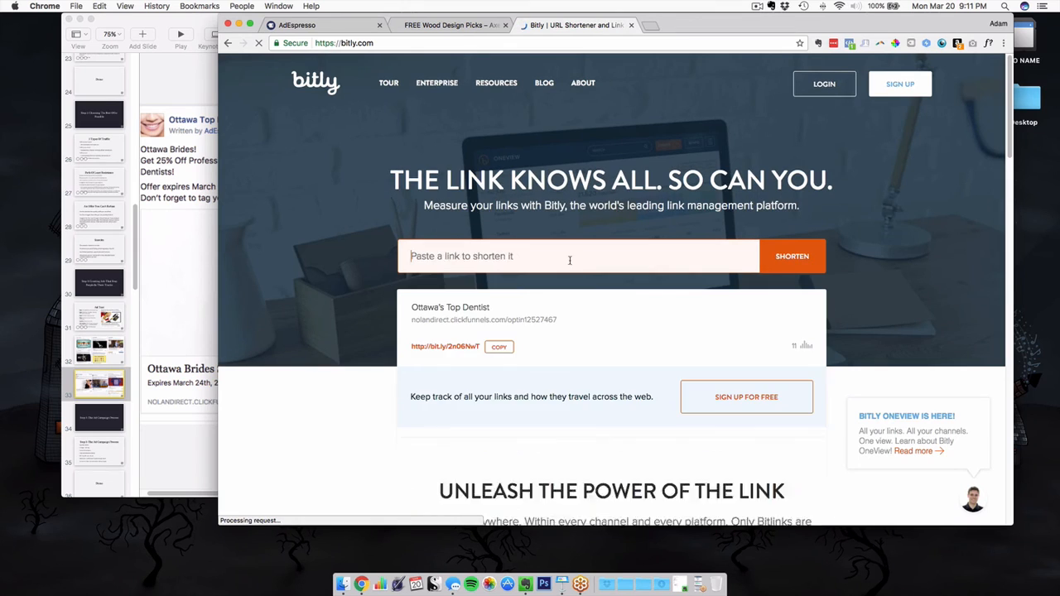
pyautogui.press('super+v')
pyautogui.press('Return')
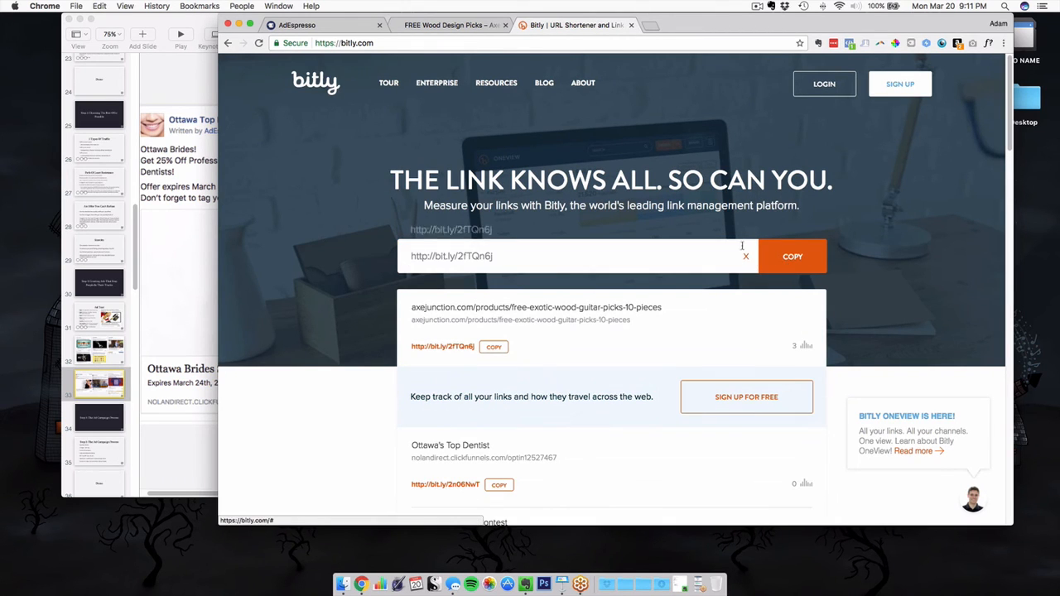
pyautogui.click(296, 25)
pyautogui.write('http://bit.ly/2fTQn6j')
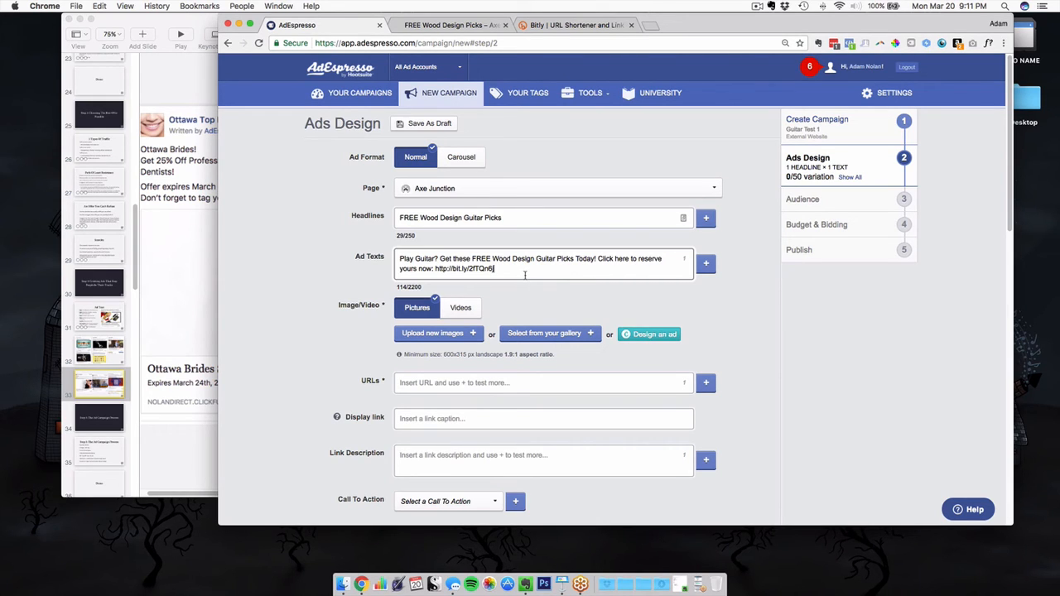
pyautogui.write('.')
pyautogui.press('Return')
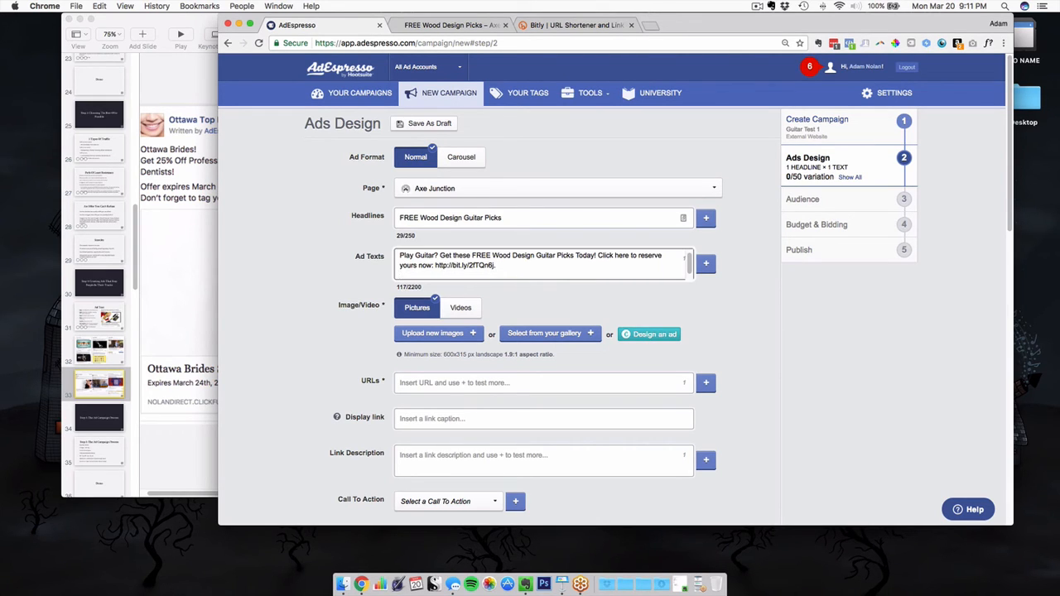
pyautogui.click(598, 255)
pyautogui.press('Return')
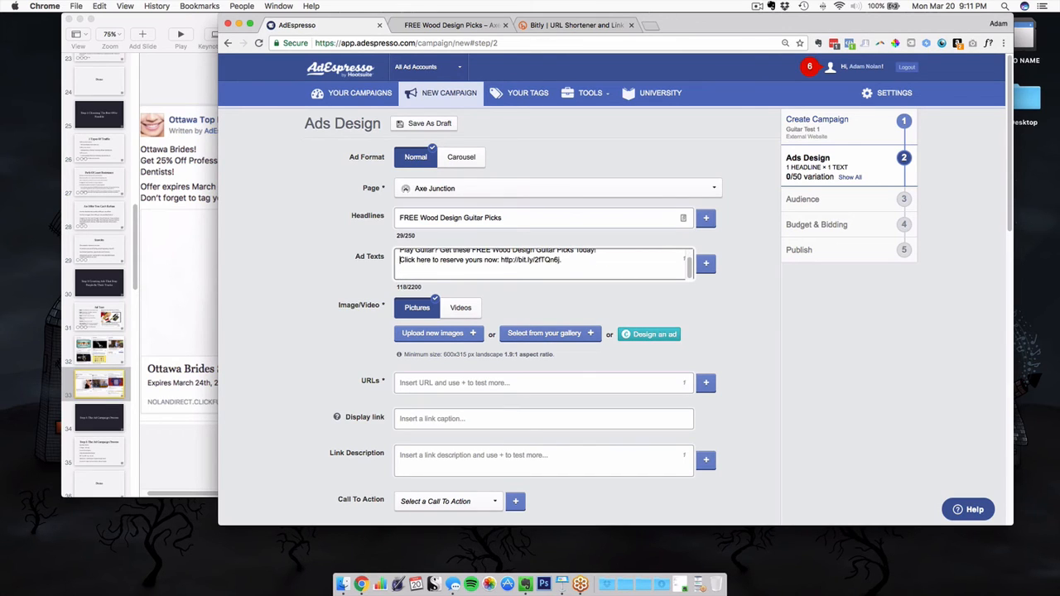
# Add the closing line "Tag a friend that plays guitar!" to the ad text
pyautogui.write('T')
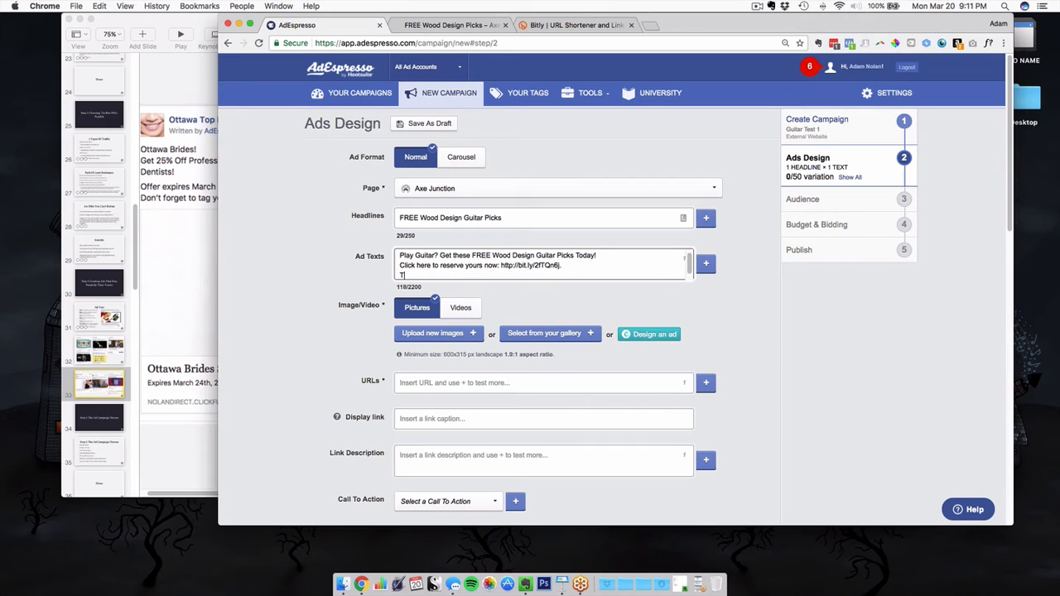
pyautogui.write('ag a friend that plays guitar!')
pyautogui.scroll(-1, 778, 319)
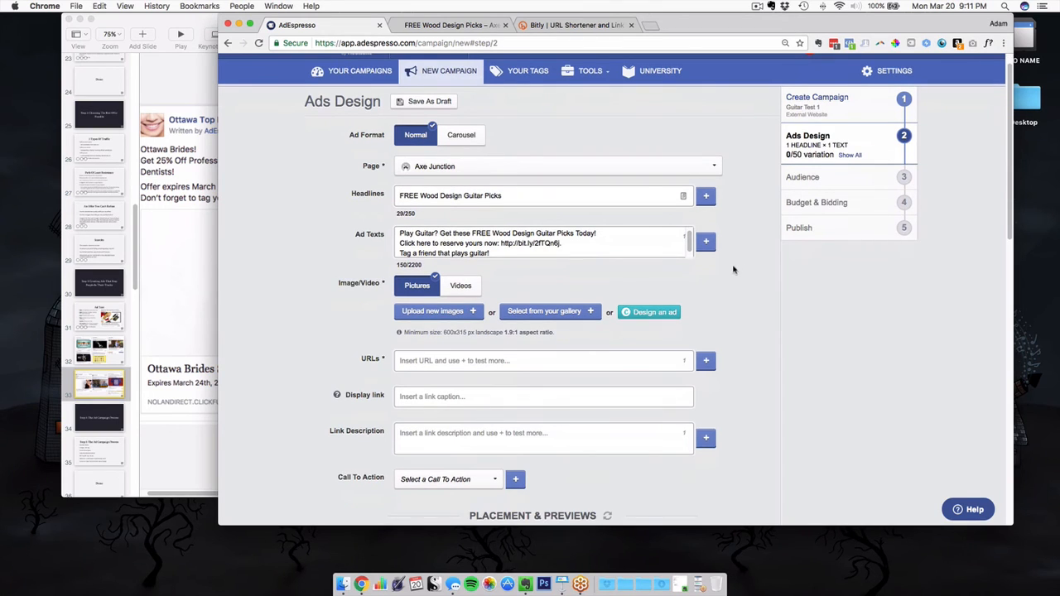
pyautogui.scroll(-1, 751, 303)
pyautogui.click(447, 276)
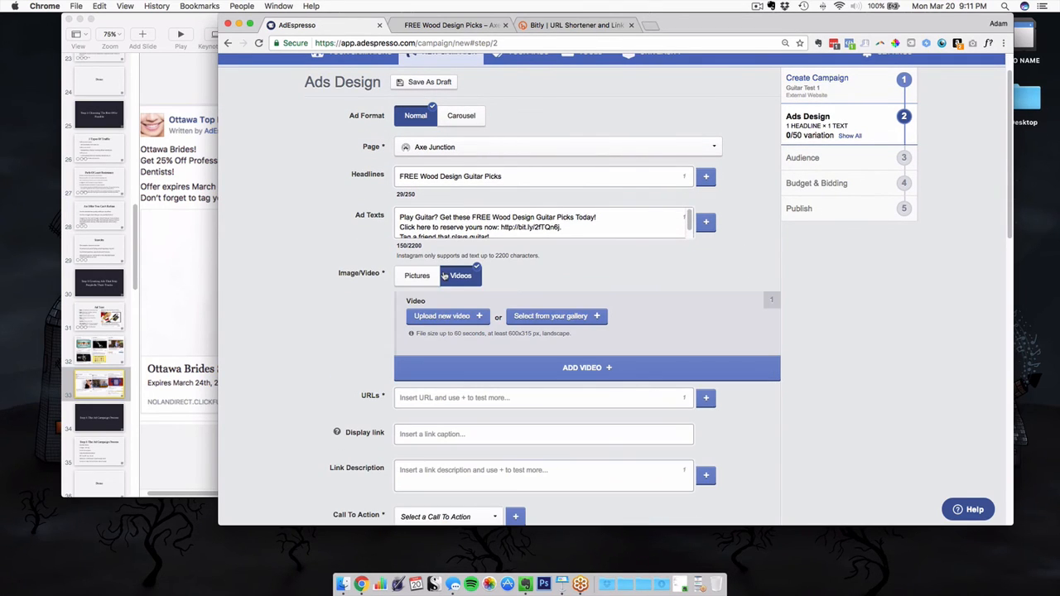
pyautogui.click(417, 276)
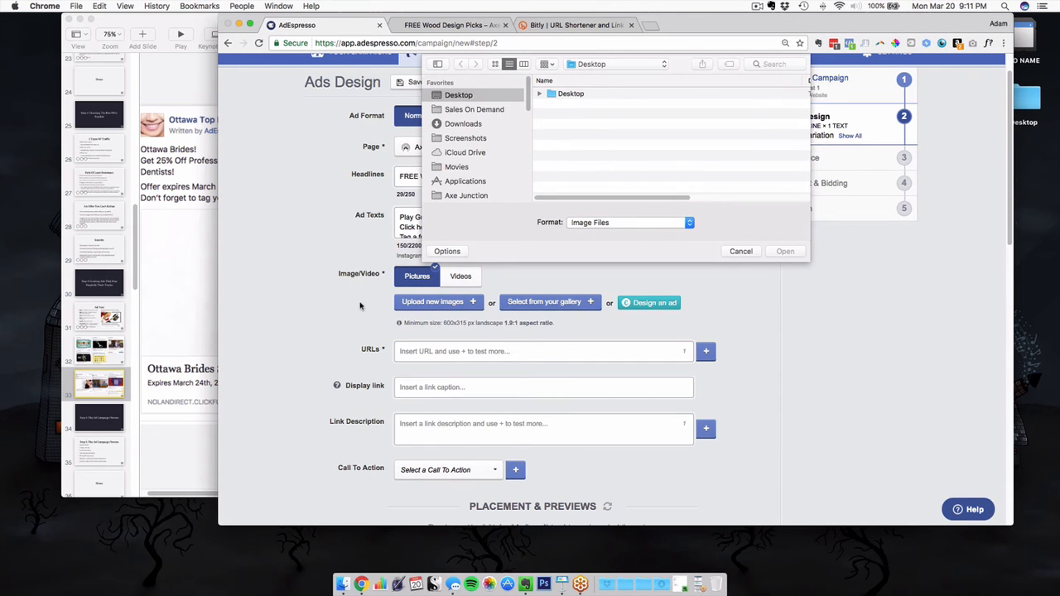
pyautogui.click(750, 251)
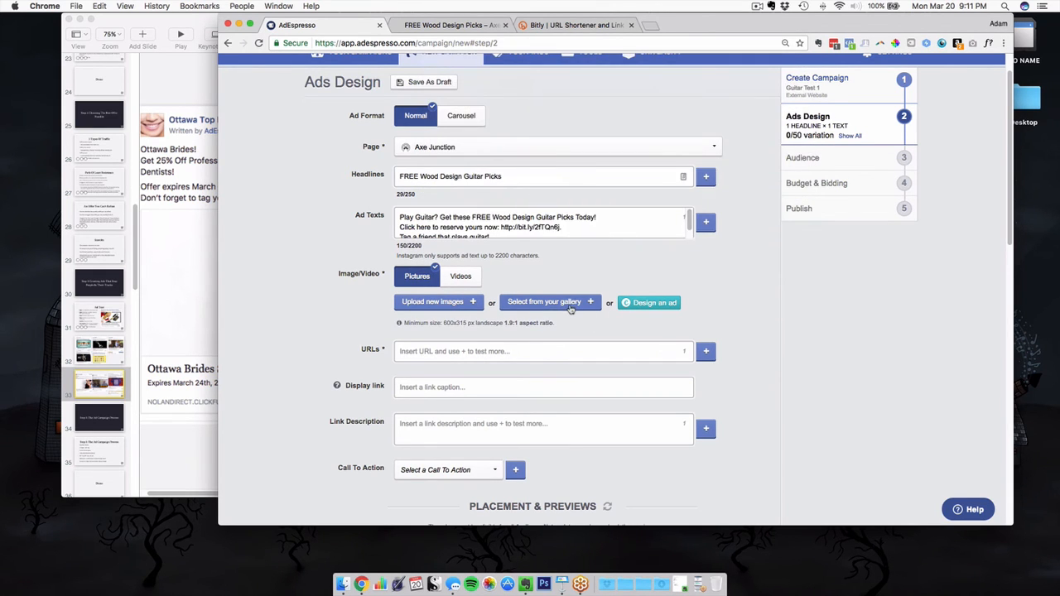
# Add the guitar pick images NativeAd1 and Ad1 from page 5 of the gallery to the ad
pyautogui.click(569, 304)
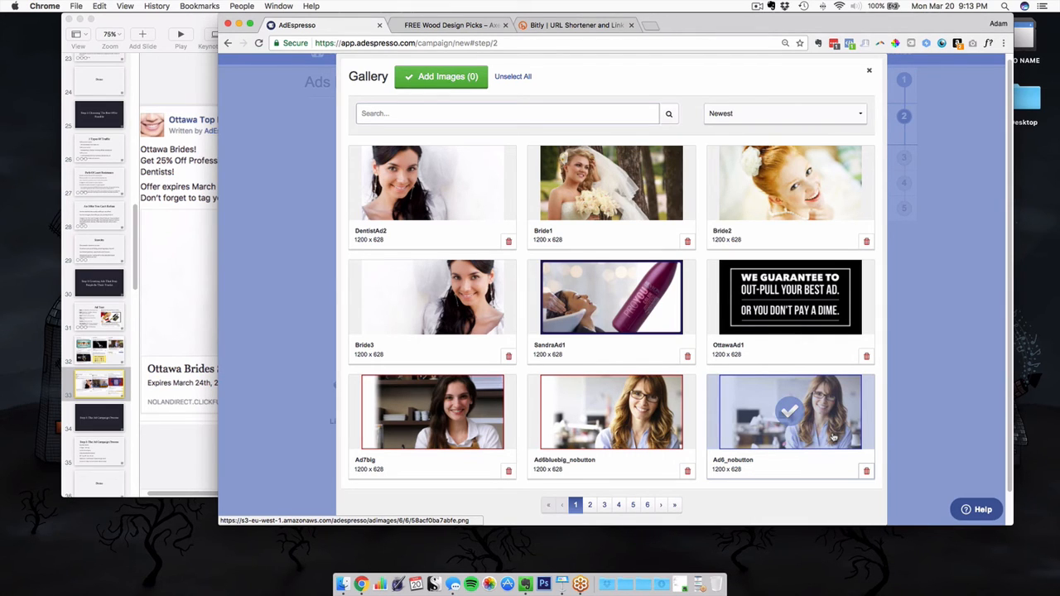
pyautogui.click(589, 505)
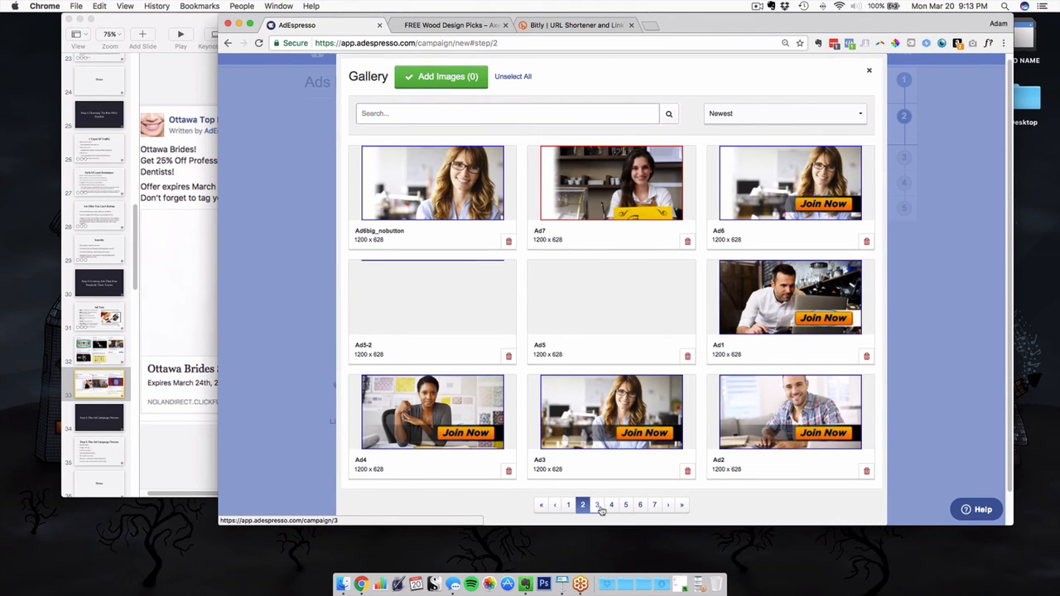
pyautogui.click(599, 509)
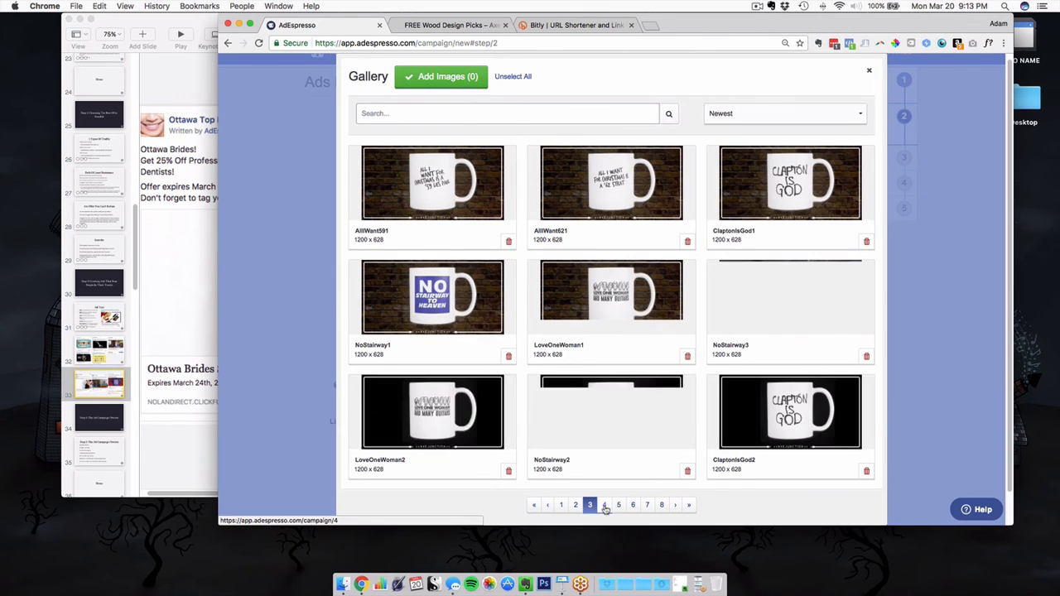
pyautogui.click(604, 507)
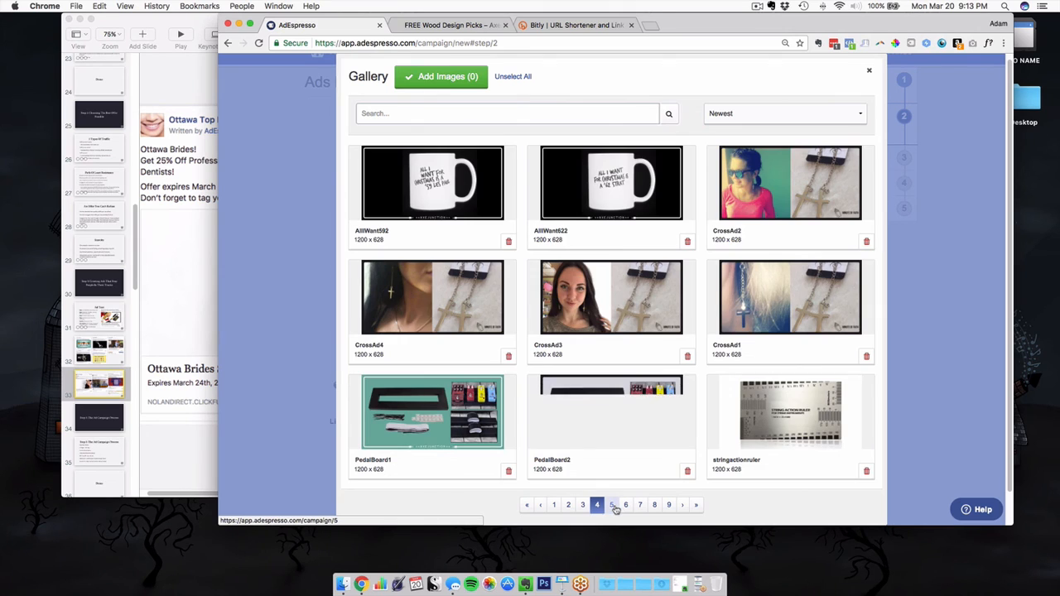
pyautogui.click(610, 506)
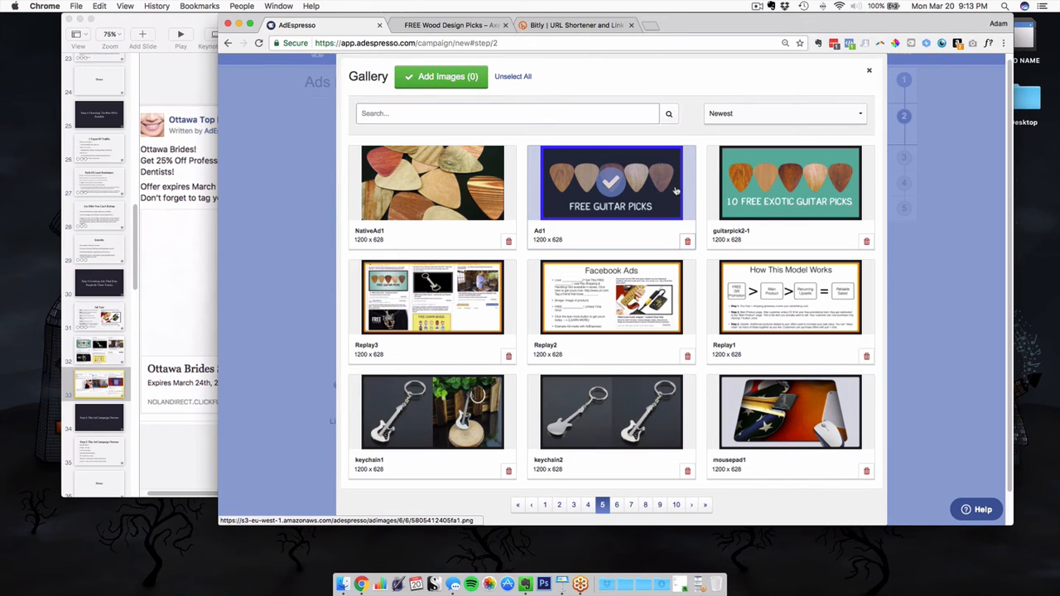
pyautogui.click(434, 183)
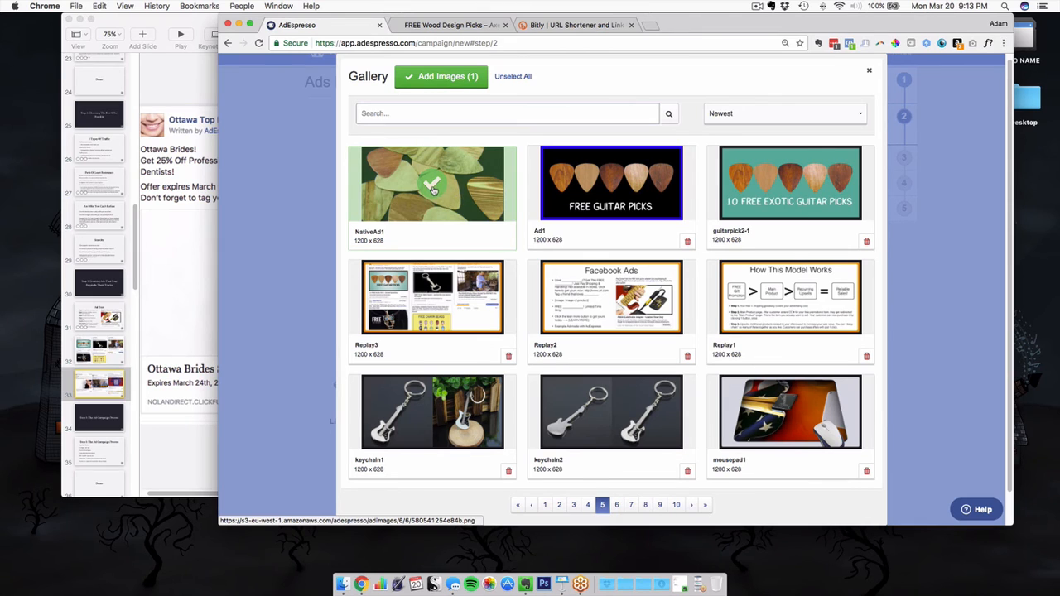
pyautogui.click(646, 183)
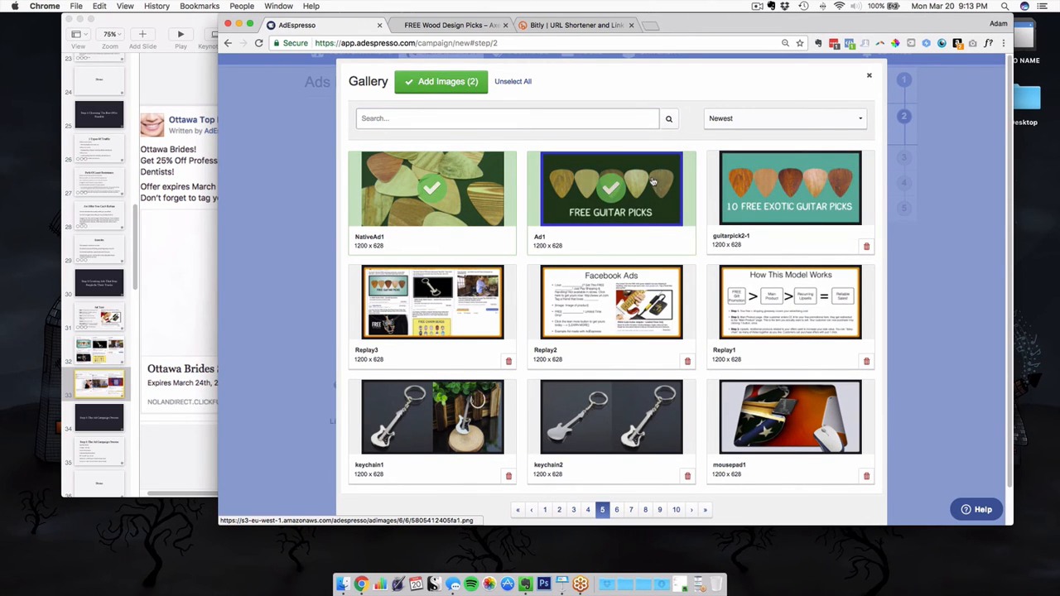
pyautogui.click(454, 82)
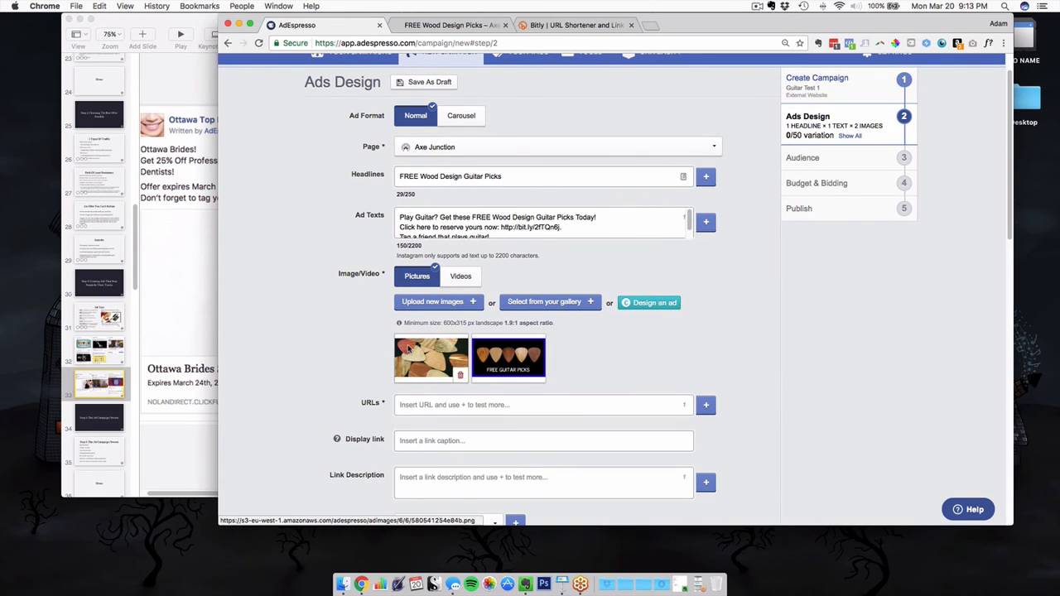
# Copy the address of the FREE Wood Design Picks product page and enter it as the ad's URL
pyautogui.click(452, 25)
pyautogui.click(454, 42)
pyautogui.press('super+c')
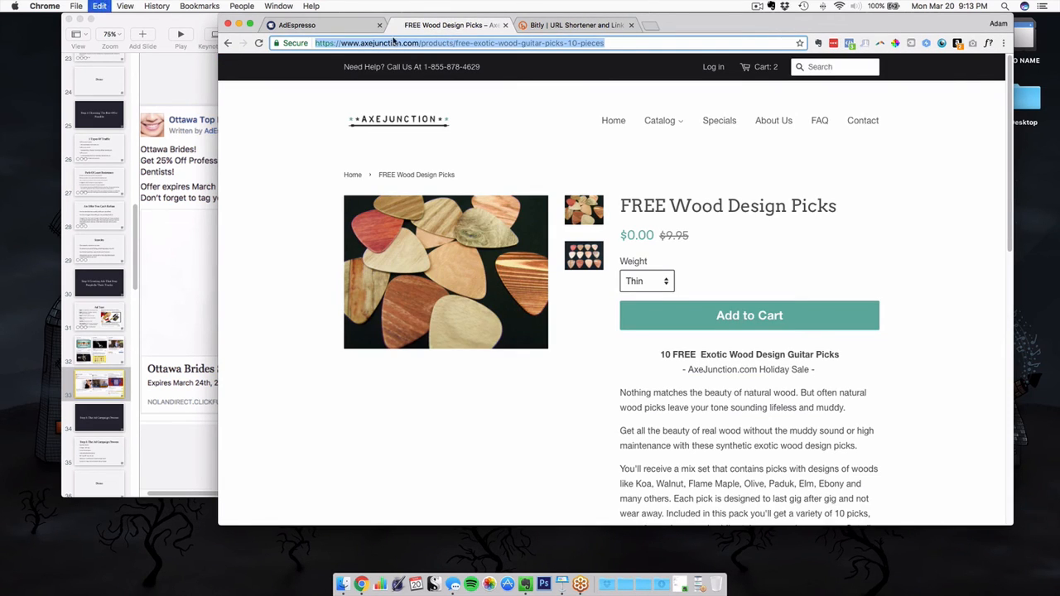
pyautogui.click(302, 25)
pyautogui.scroll(-1, 386, 390)
pyautogui.click(401, 388)
pyautogui.press('super+v')
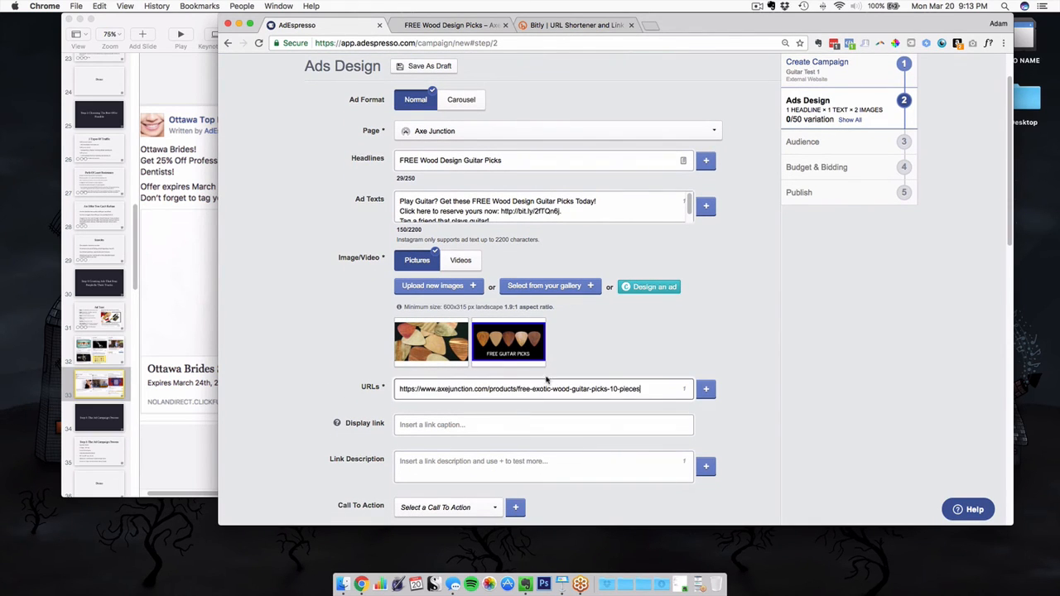
pyautogui.click(841, 347)
# Check the help note for the ad's Display link field
pyautogui.scroll(-1, 834, 339)
pyautogui.click(484, 406)
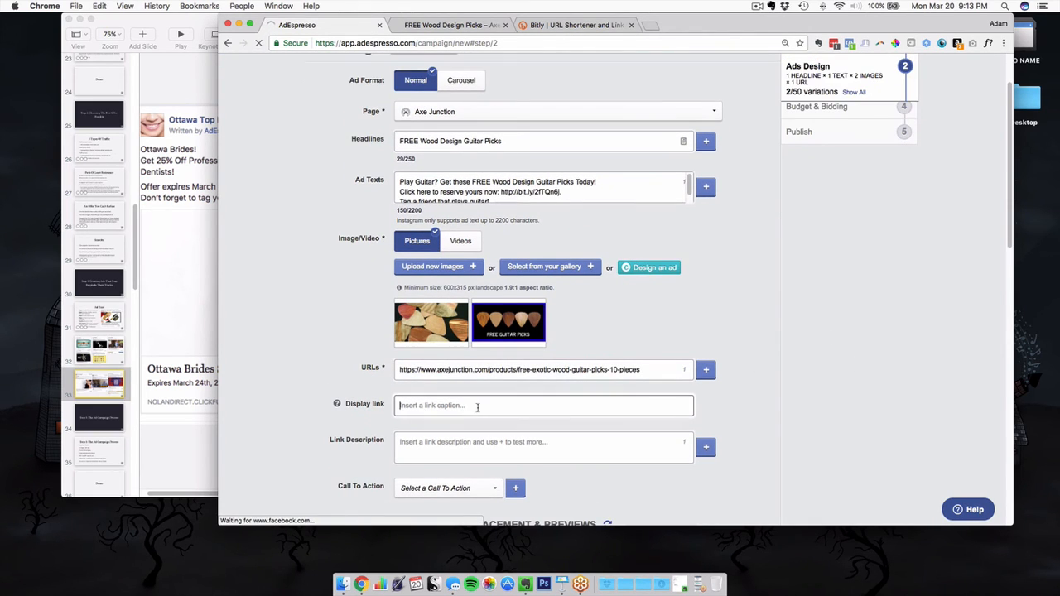
pyautogui.moveTo(338, 404)
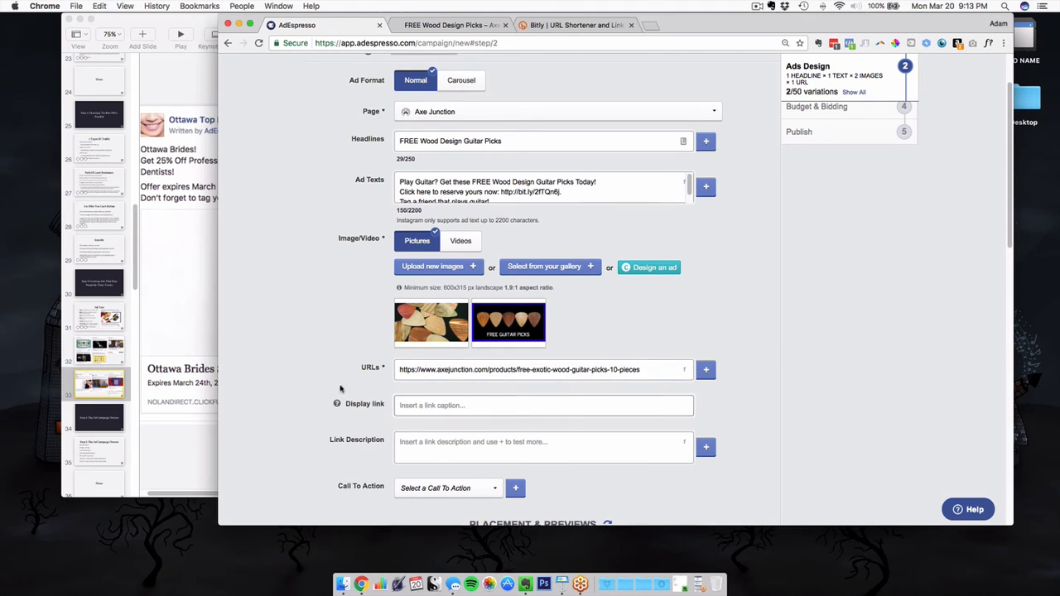
# Enter "Limited Quantities Available" as the link description
pyautogui.scroll(-1, 277, 368)
pyautogui.click(430, 419)
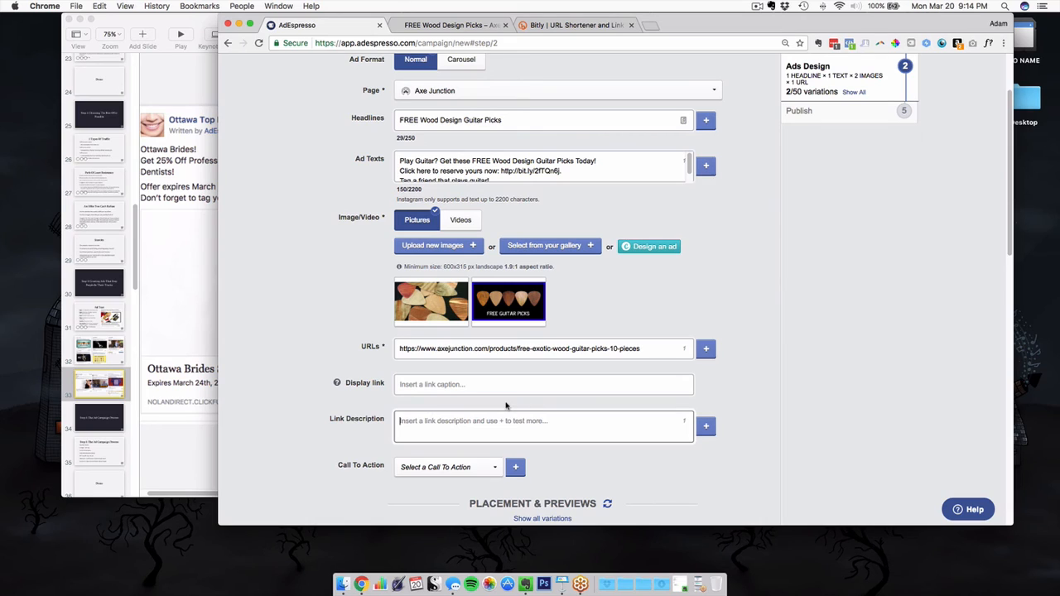
pyautogui.write('Click')
pyautogui.press('BackSpace')
pyautogui.press('BackSpace')
pyautogui.press('BackSpace')
pyautogui.press('BackSpace')
pyautogui.write('Limited qu')
pyautogui.press('BackSpace')
pyautogui.press('BackSpace')
pyautogui.write('Quantities Available')
# Replace the link description with "Spring Sale! Limited Quantities Available. Click LEARN MORE To Get Yours Now."
pyautogui.press('super+a')
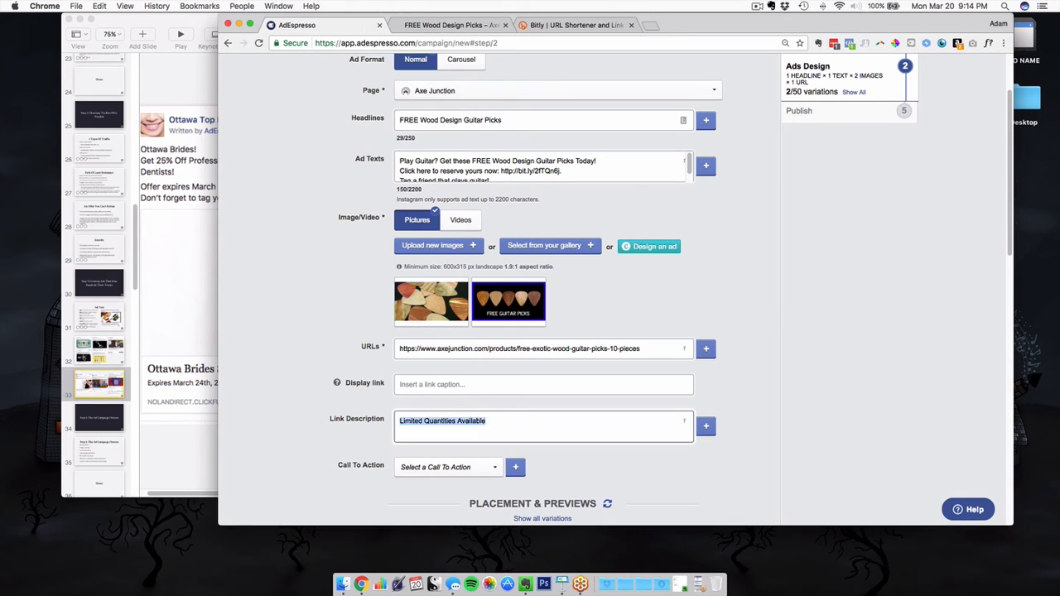
pyautogui.write('Spring Sale! L')
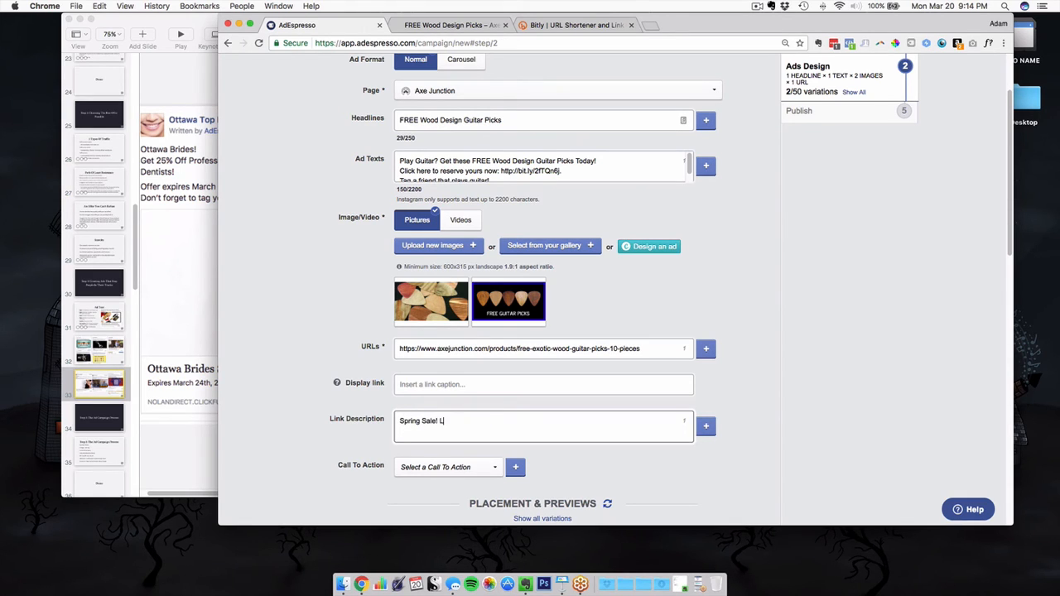
pyautogui.write('imited Quantities Available. ')
pyautogui.write('Click ')
pyautogui.write('LEARN MO')
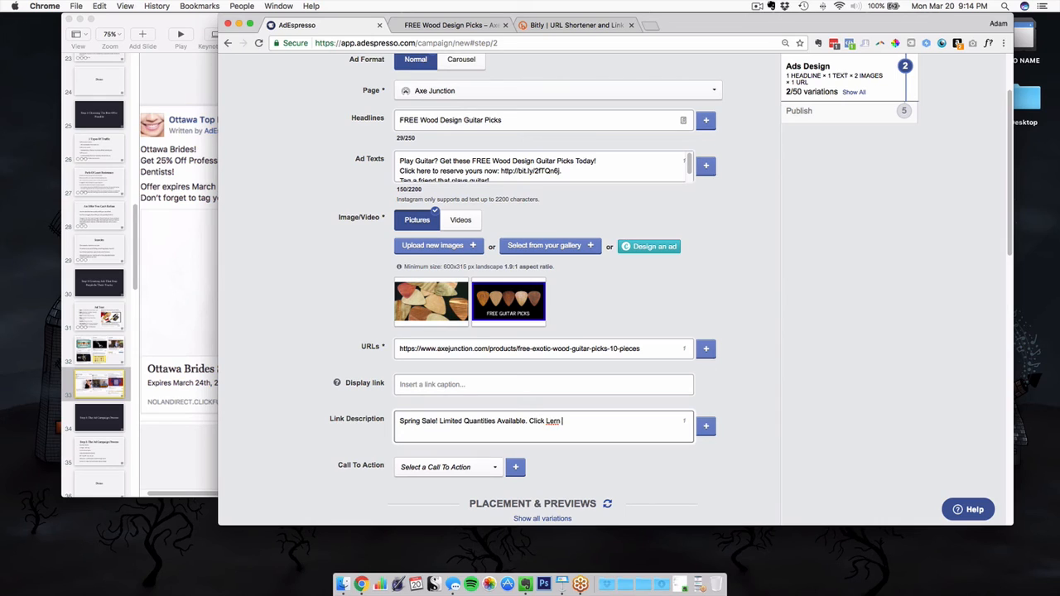
pyautogui.write('RE To Get Yours Now.')
# Set the ad's call to action to "Learn more"
pyautogui.click(485, 468)
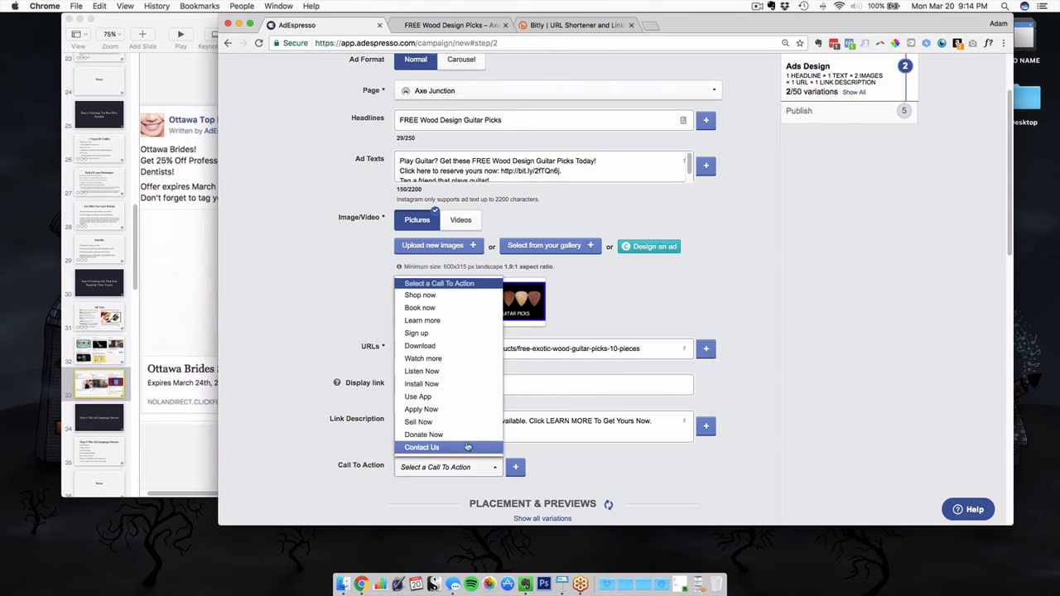
pyautogui.click(456, 335)
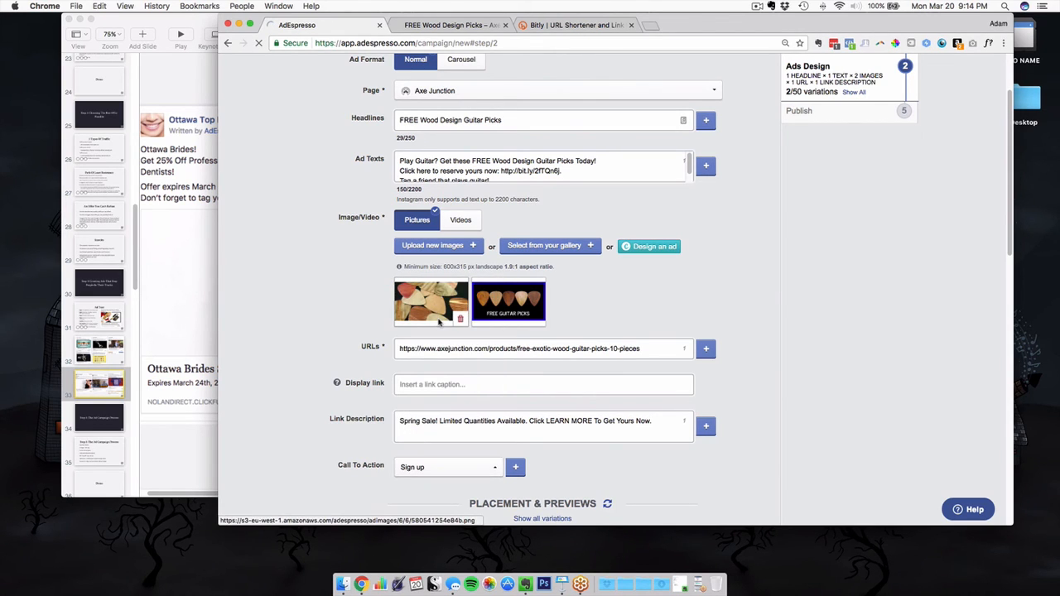
pyautogui.click(443, 476)
pyautogui.click(434, 321)
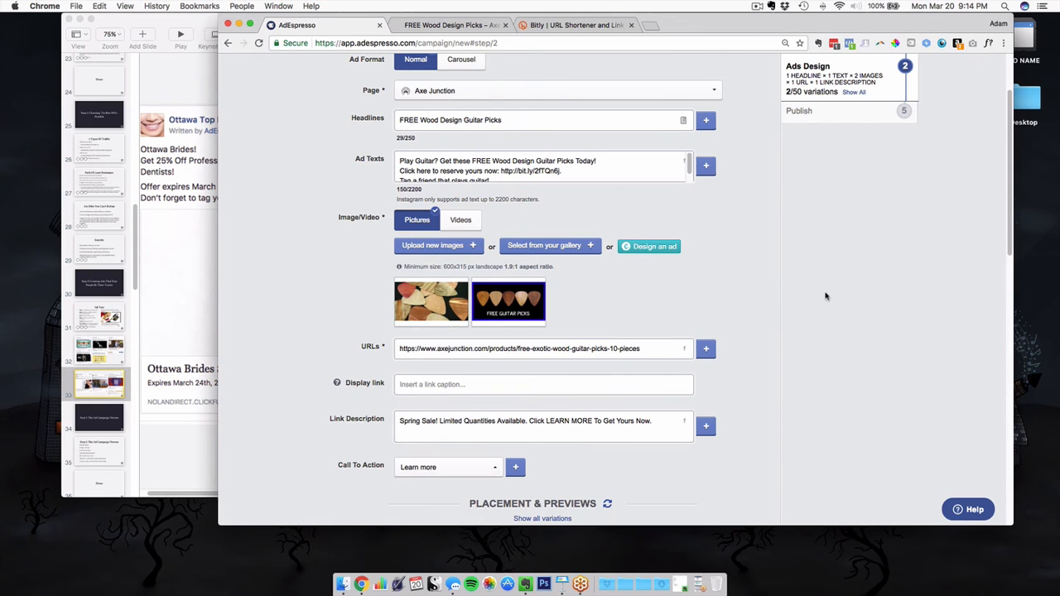
# Review the Desktop Feed preview of the ad, including its text, image, headline and link description
pyautogui.scroll(-5, 824, 296)
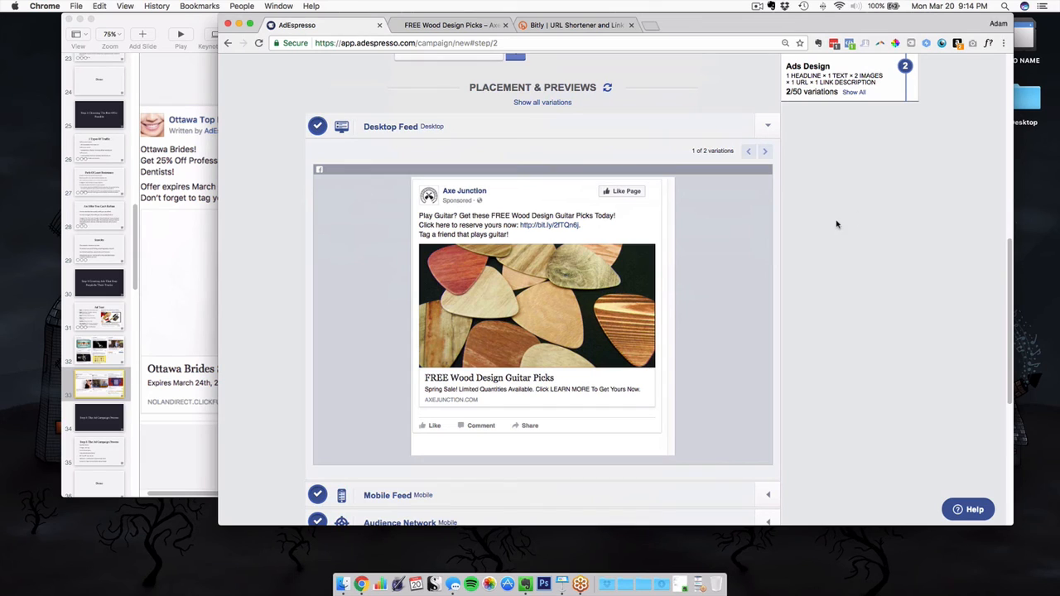
pyautogui.scroll(3, 840, 228)
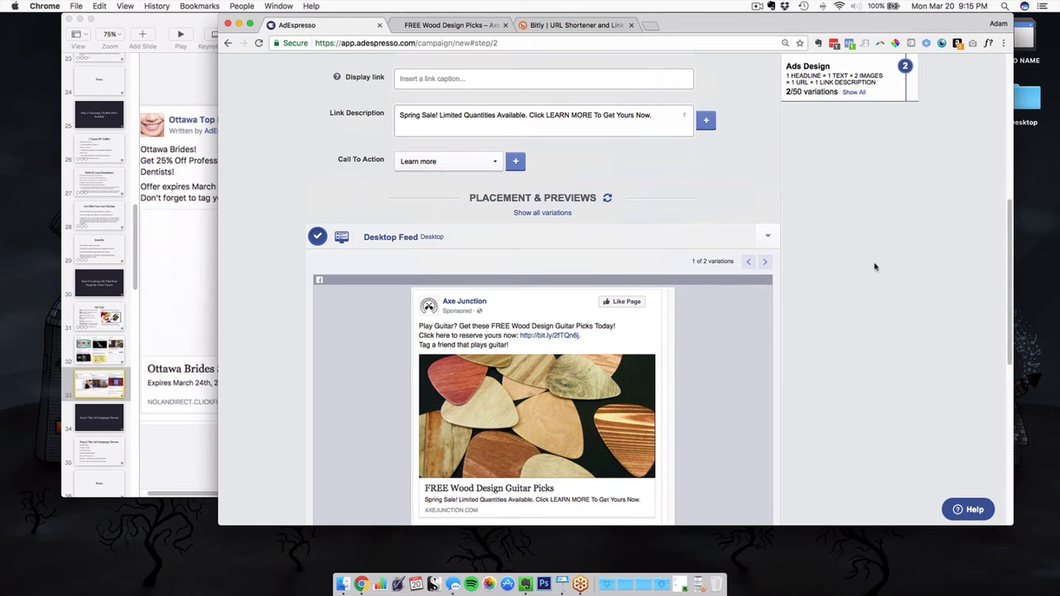
pyautogui.scroll(-2, 791, 294)
pyautogui.scroll(-2, 798, 291)
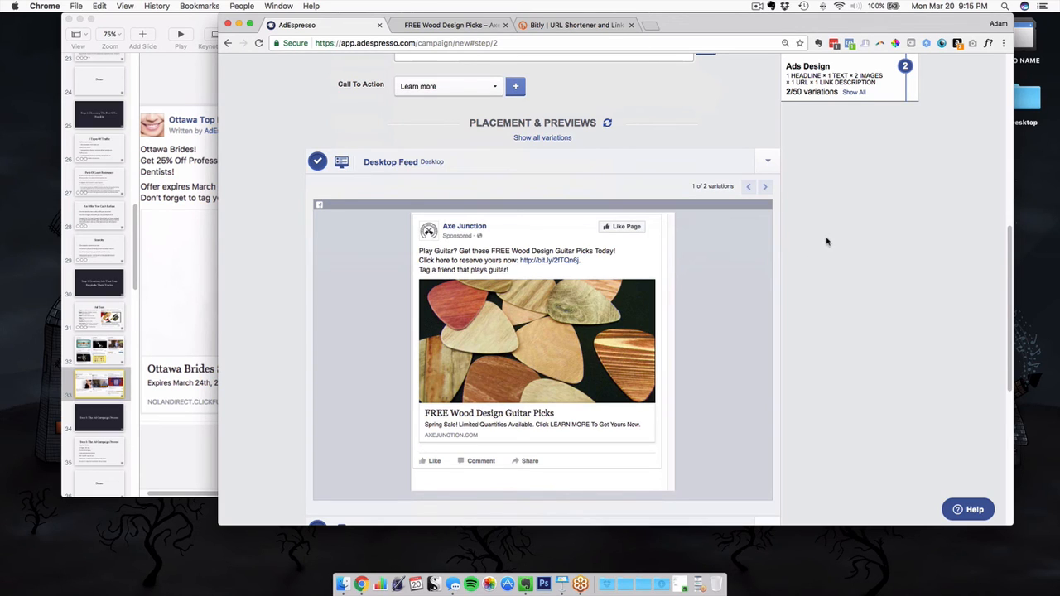
pyautogui.scroll(-1, 828, 240)
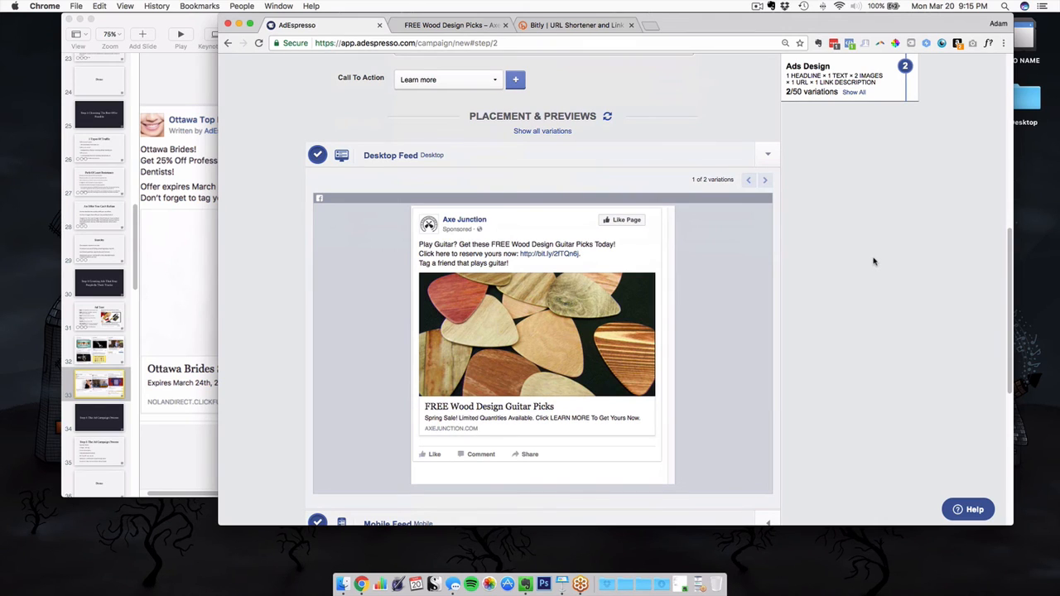
pyautogui.scroll(-3, 818, 305)
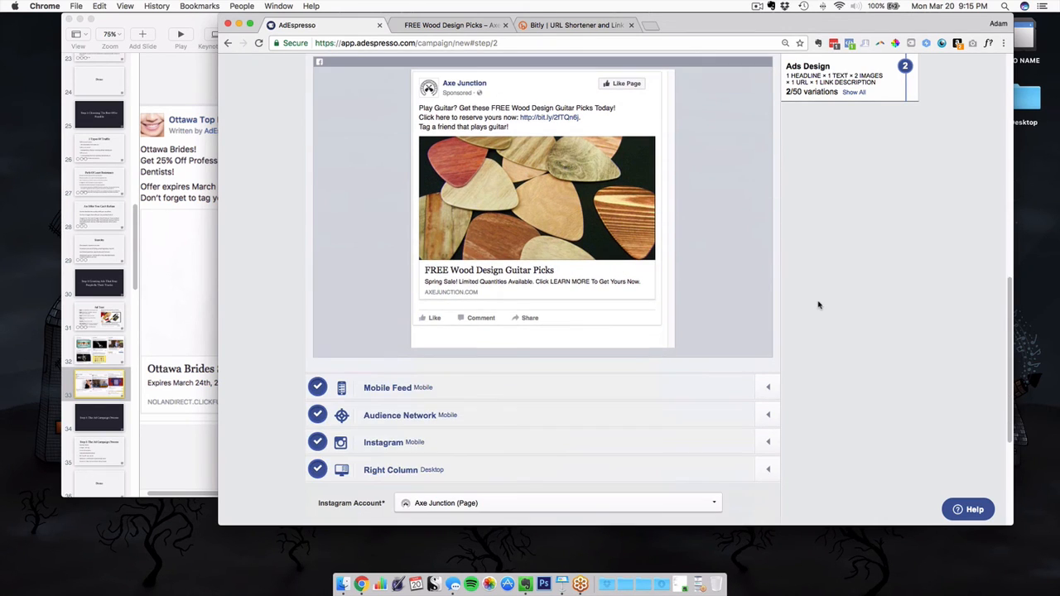
pyautogui.scroll(3, 818, 305)
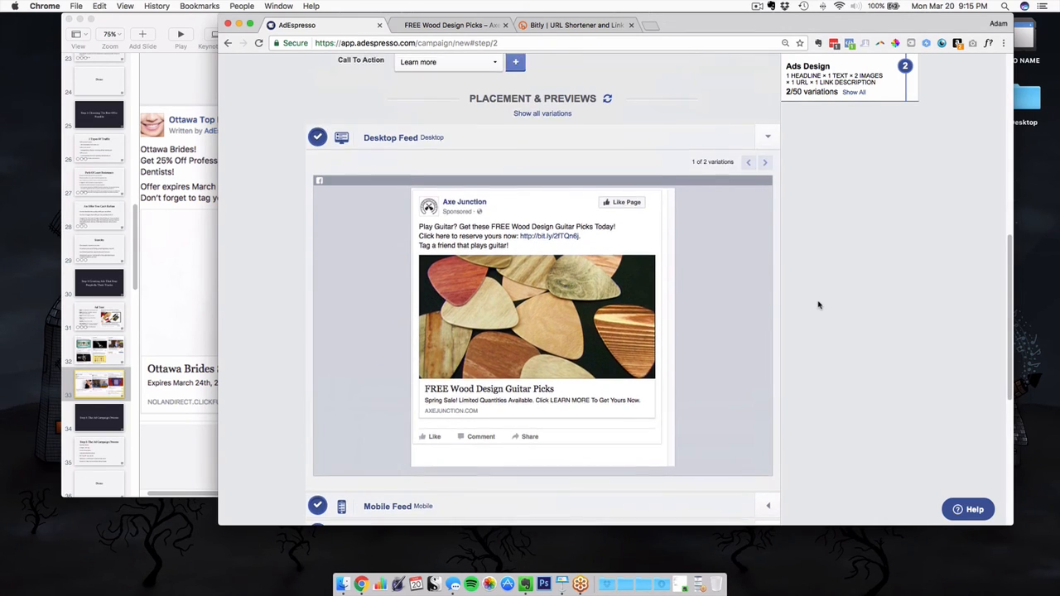
pyautogui.scroll(-1, 820, 303)
pyautogui.scroll(1, 822, 310)
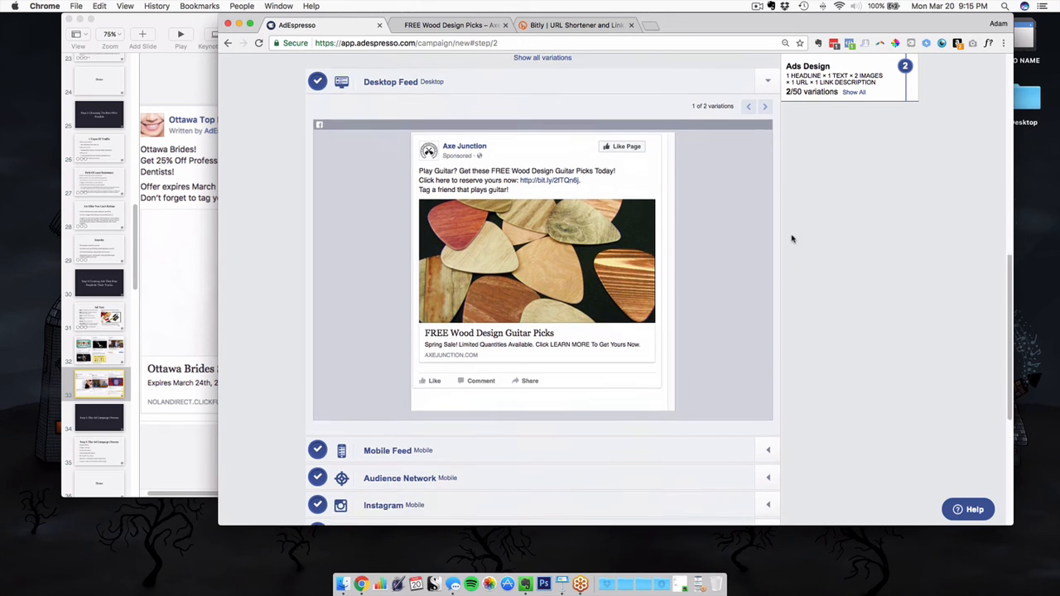
pyautogui.scroll(5, 788, 239)
# Exclude the Audience Network, Instagram and Right Column placements from the ad
pyautogui.scroll(-8, 408, 348)
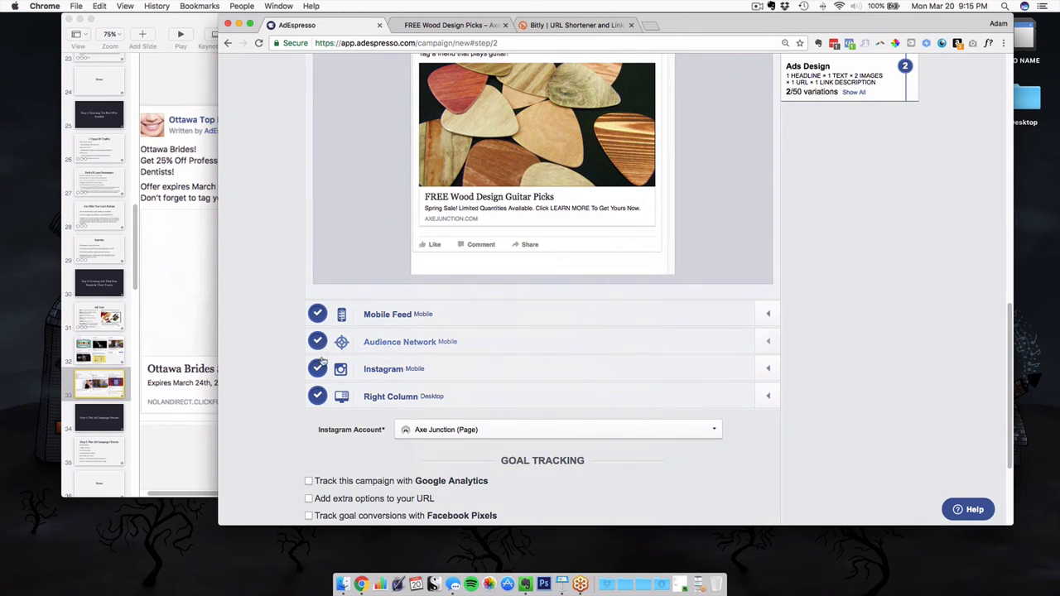
pyautogui.click(318, 342)
pyautogui.click(320, 369)
pyautogui.click(317, 399)
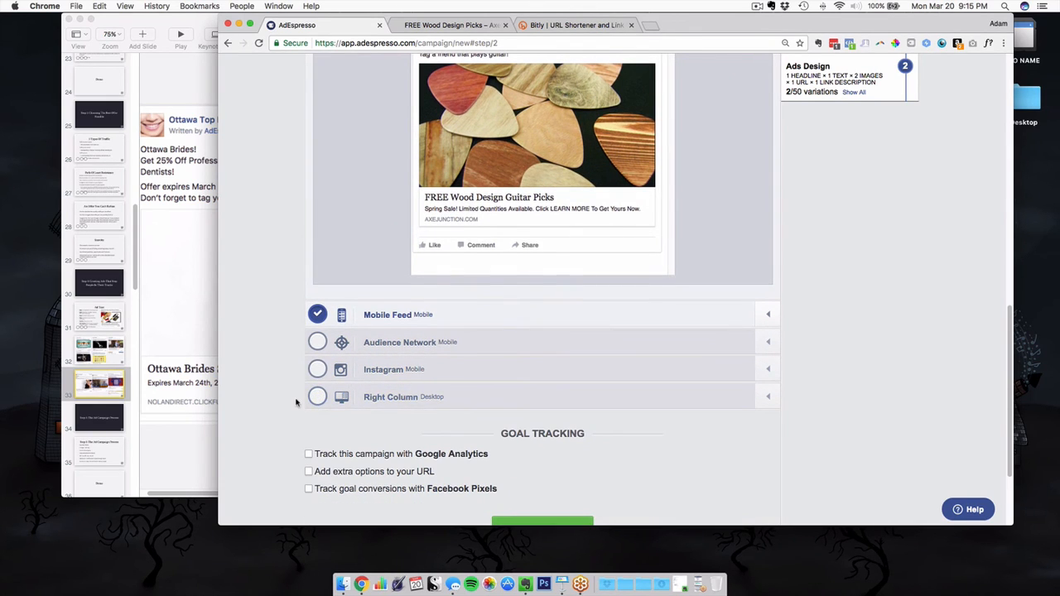
# Enable goal conversion tracking with Facebook Pixels for the campaign
pyautogui.scroll(-2, 296, 403)
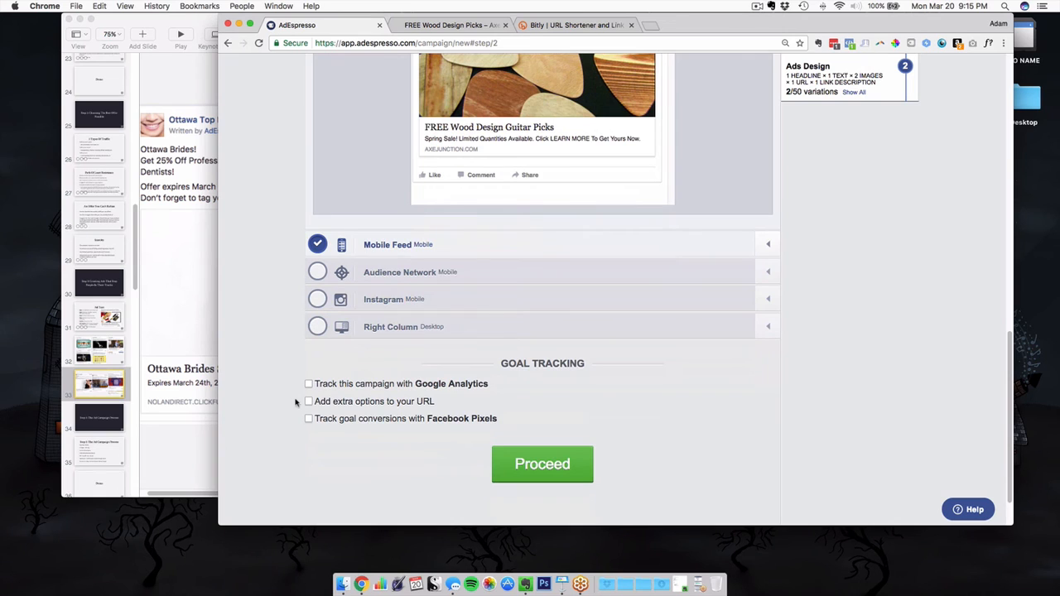
pyautogui.click(357, 419)
pyautogui.scroll(-2, 259, 419)
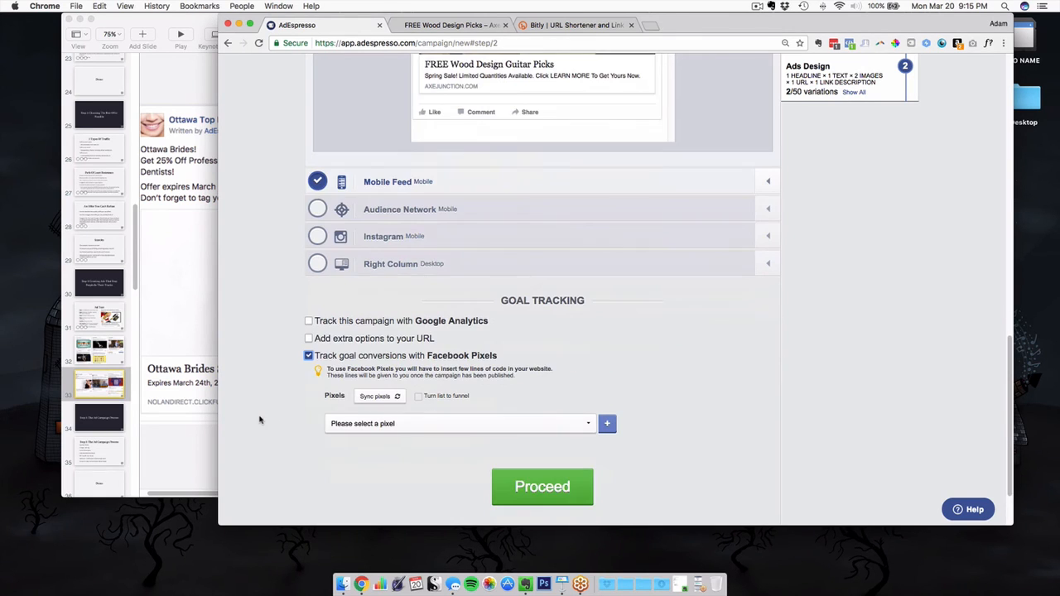
pyautogui.scroll(-1, 259, 420)
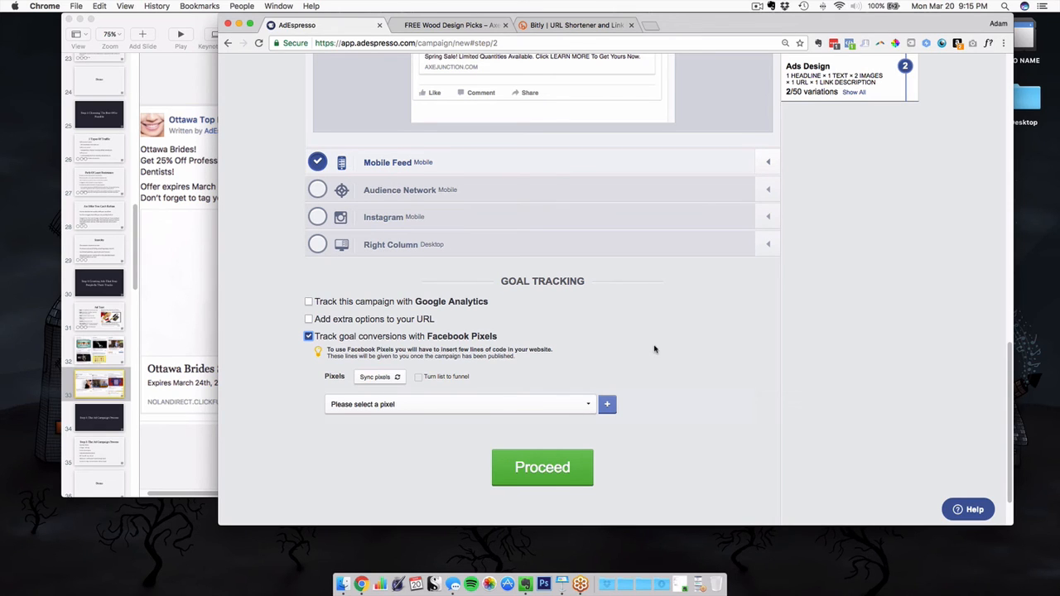
pyautogui.scroll(-2, 654, 349)
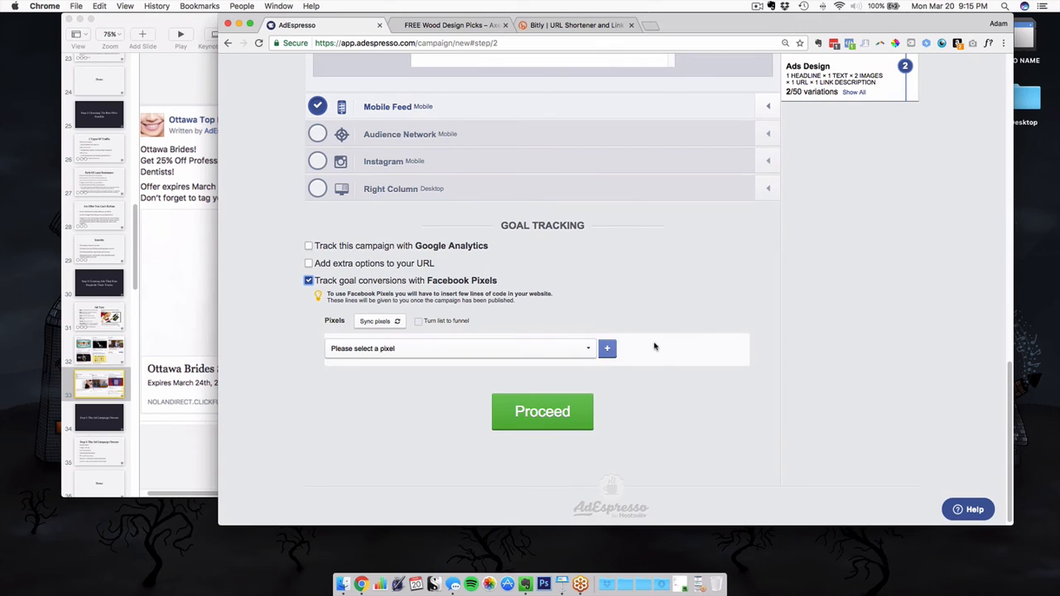
# Select the standard Lead pixel for goal conversion tracking and continue to the Audience stage
pyautogui.scroll(-1, 654, 347)
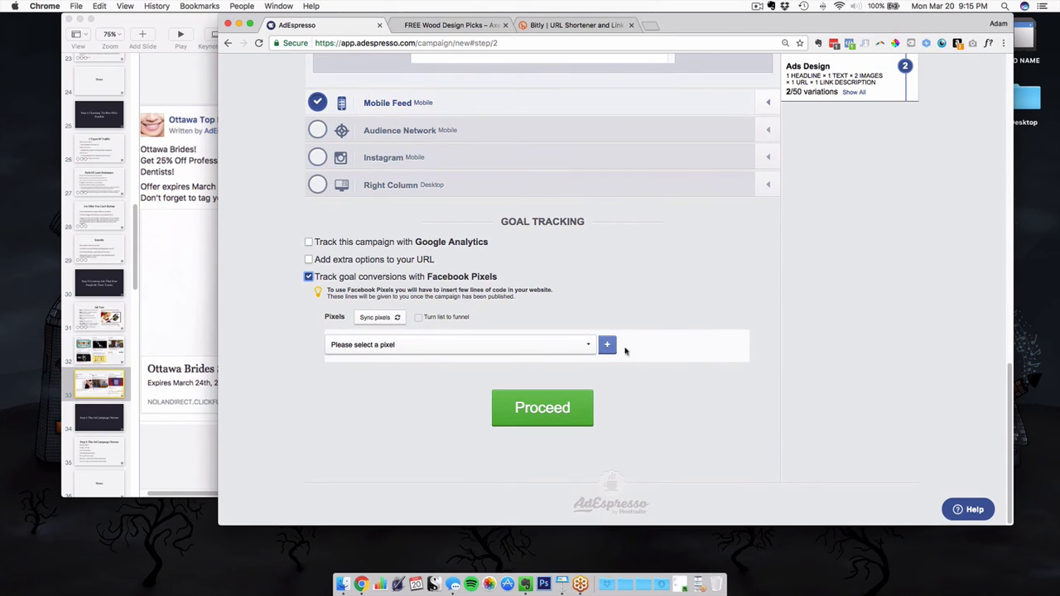
pyautogui.click(563, 347)
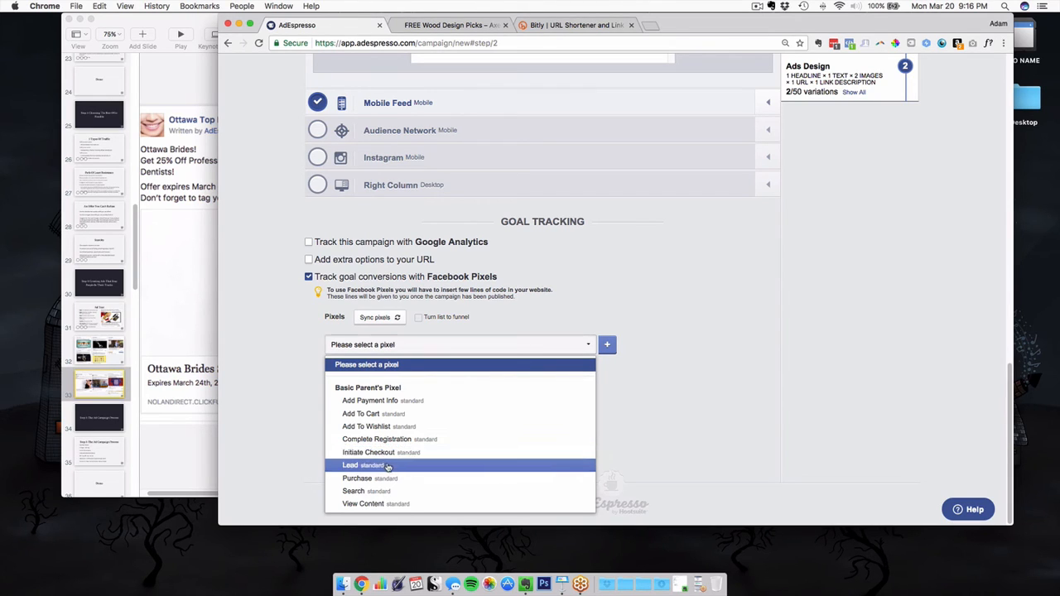
pyautogui.click(383, 466)
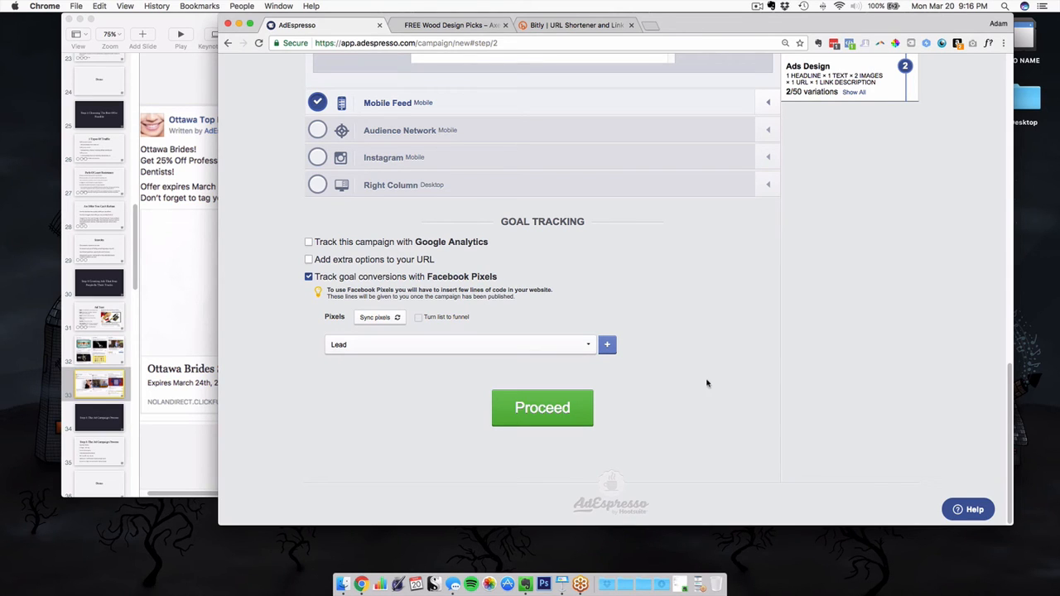
pyautogui.click(568, 408)
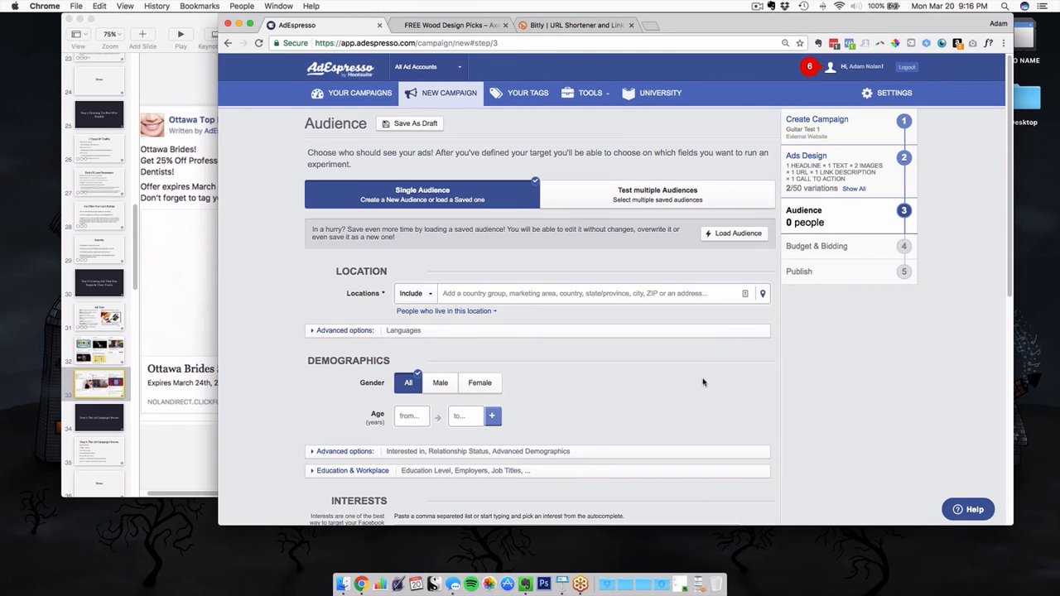
# Load the saved audience "AJ Group 04" from the Axe Junction folder into the single-audience setup
pyautogui.scroll(-10, 752, 393)
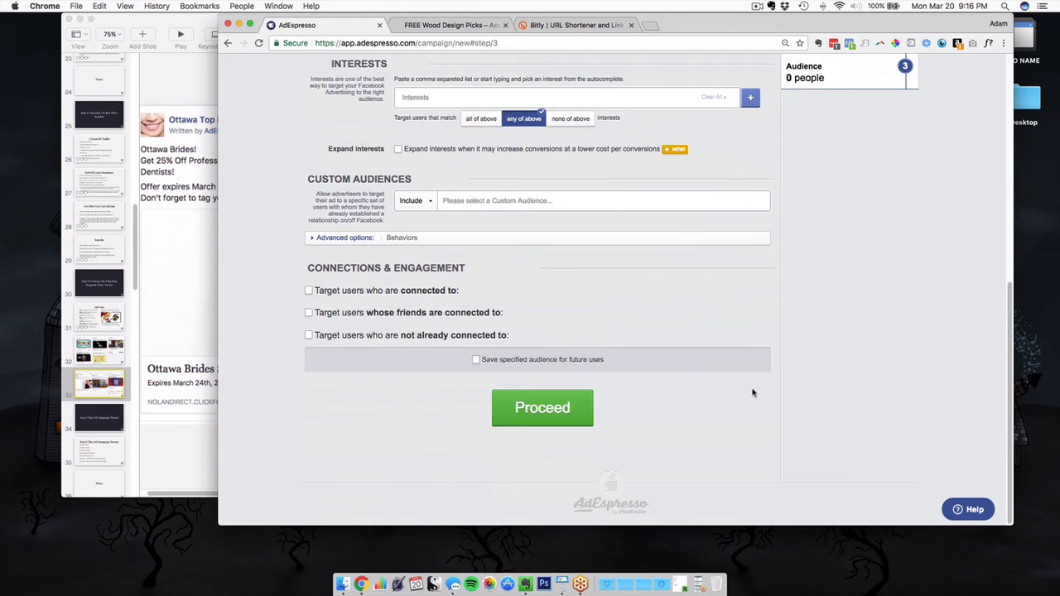
pyautogui.scroll(6, 753, 392)
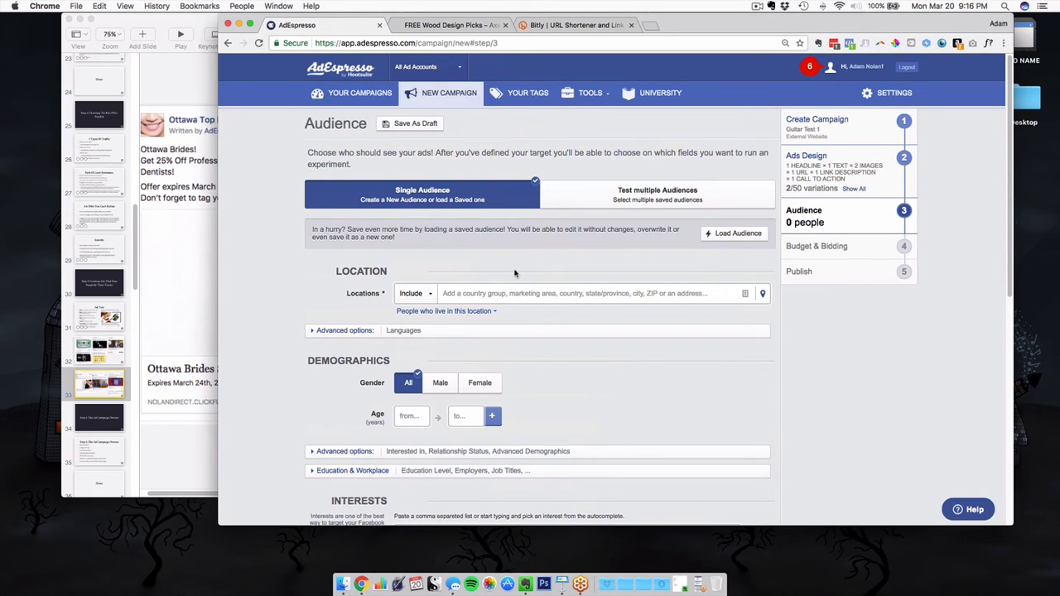
pyautogui.click(735, 234)
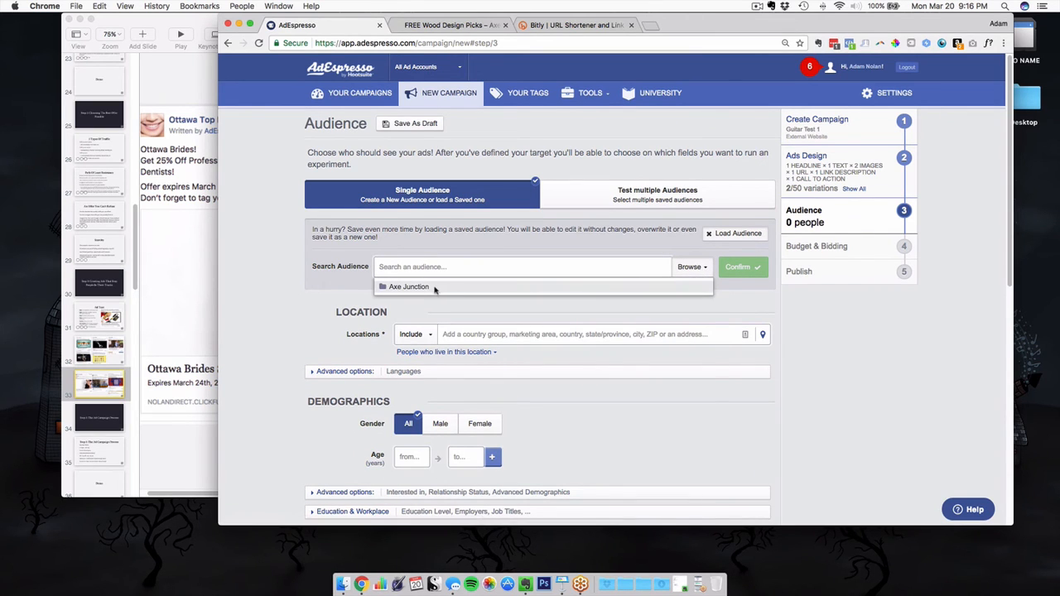
pyautogui.click(419, 288)
pyautogui.scroll(-3, 488, 323)
pyautogui.scroll(2, 488, 324)
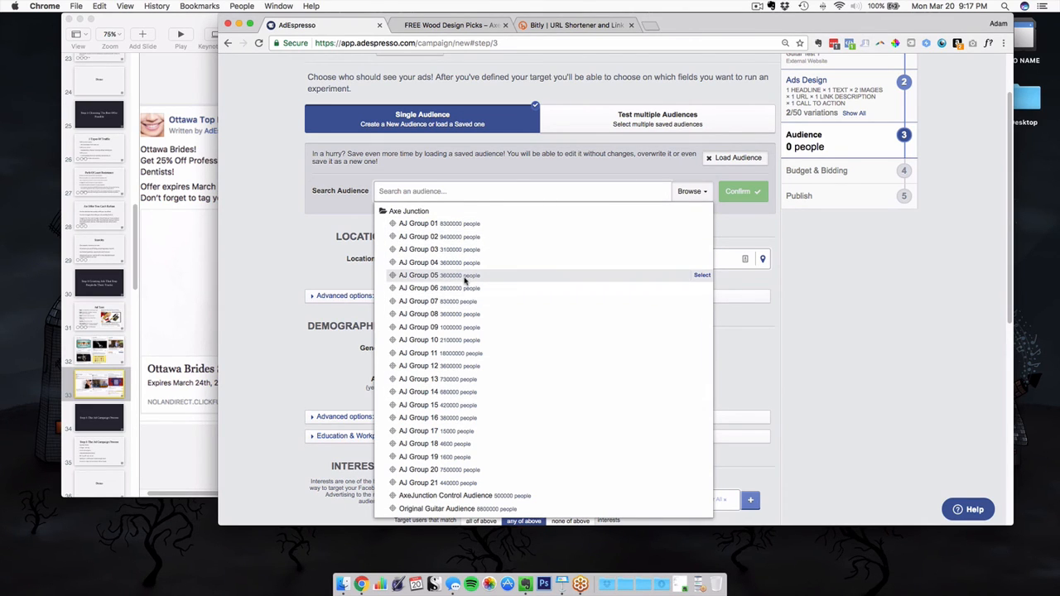
pyautogui.scroll(2, 464, 281)
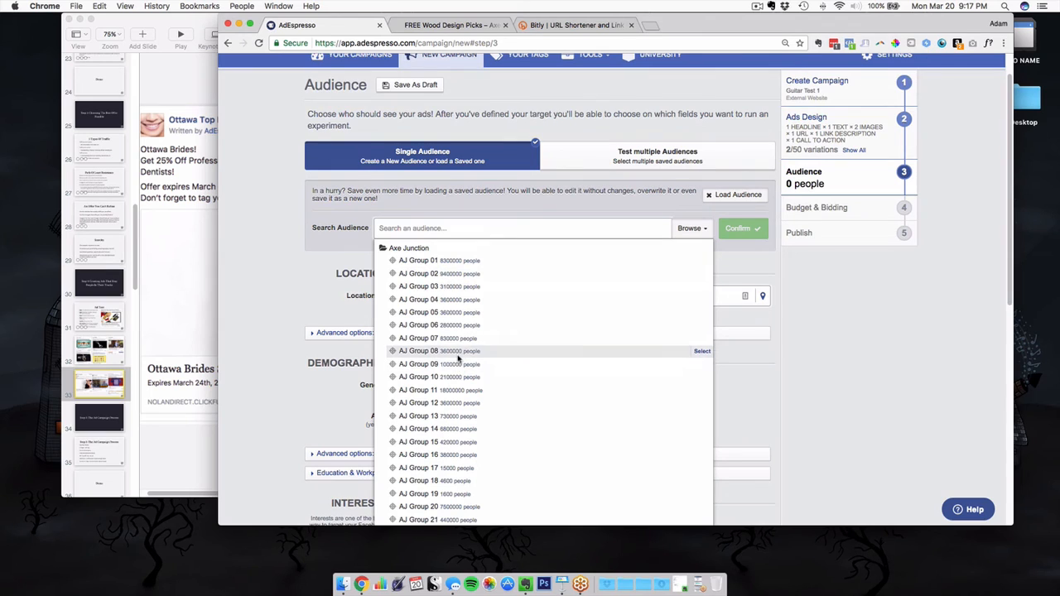
pyautogui.click(431, 302)
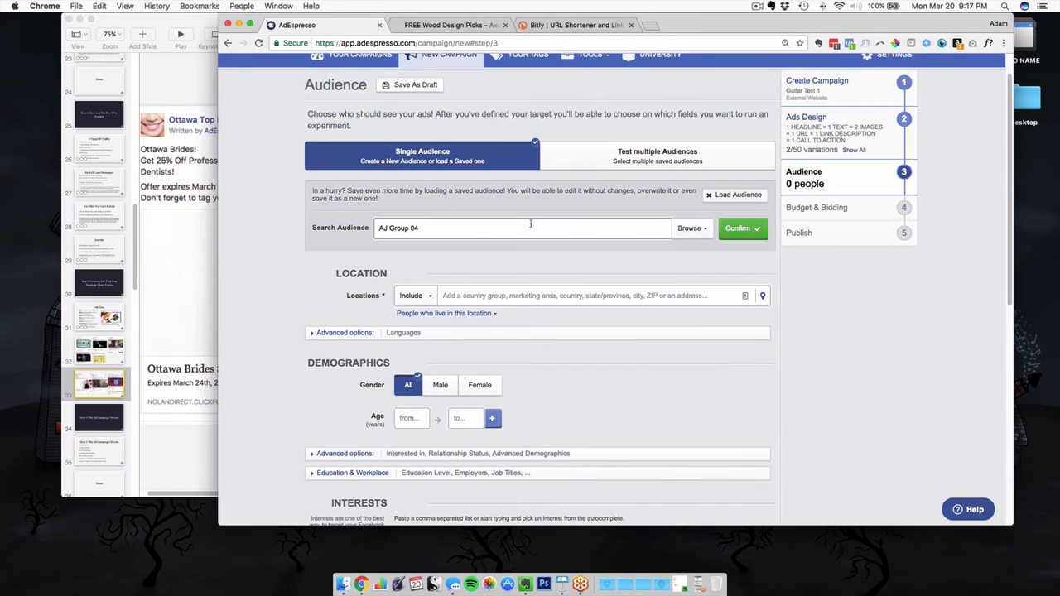
pyautogui.click(738, 232)
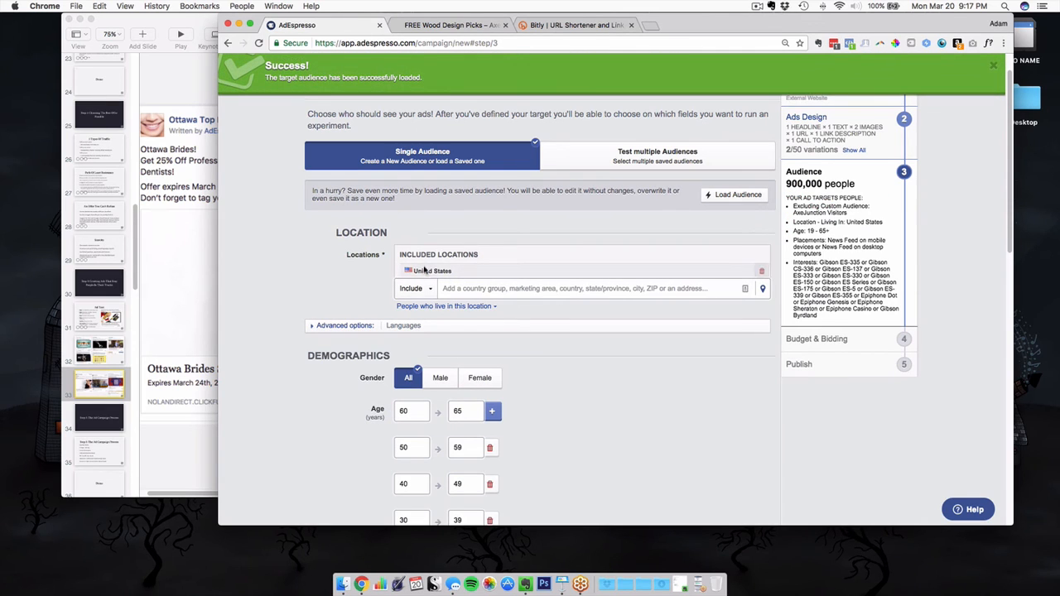
# Review the loaded audience's location, age ranges, guitar interests, excluded custom audiences and connection settings
pyautogui.scroll(-3, 587, 420)
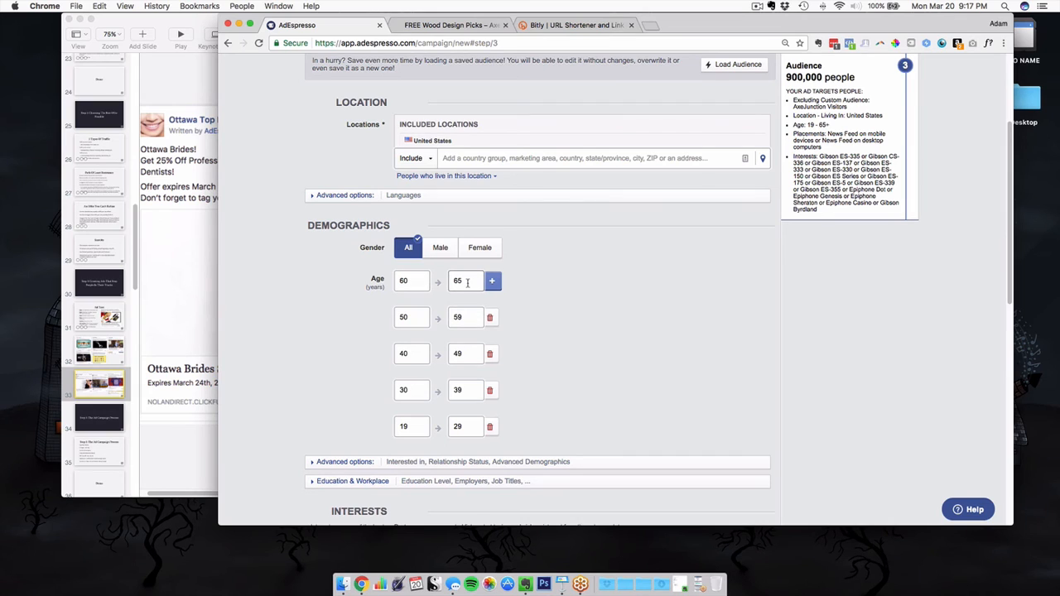
pyautogui.scroll(1, 467, 281)
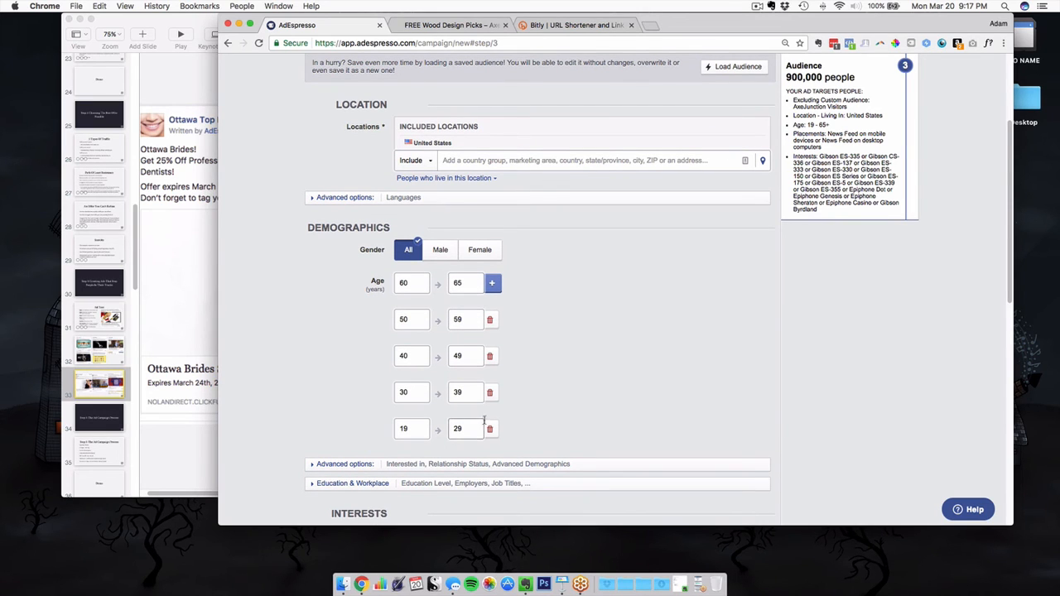
pyautogui.scroll(-2, 571, 331)
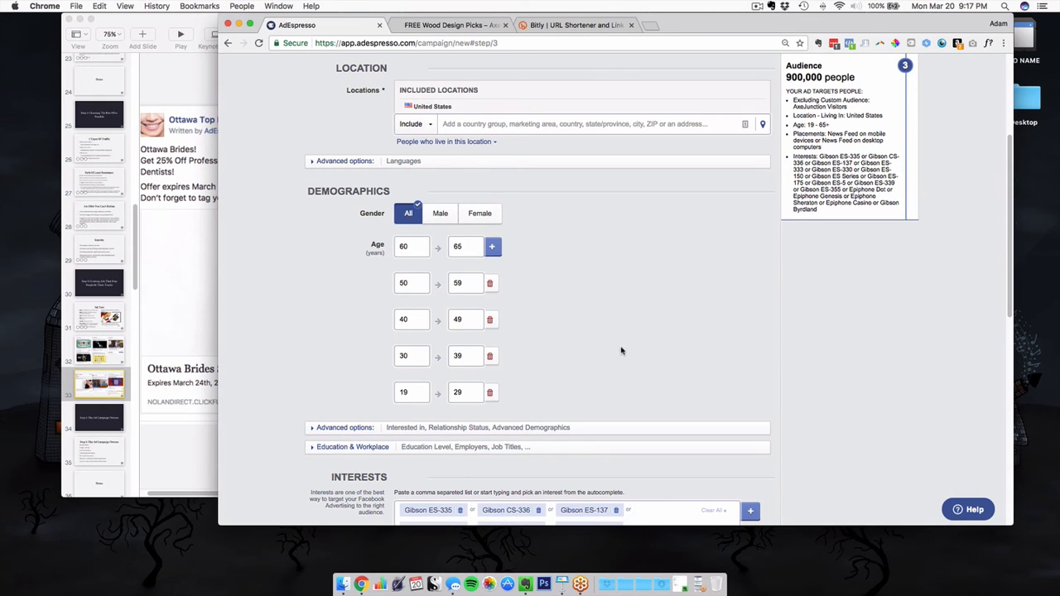
pyautogui.scroll(-1, 621, 351)
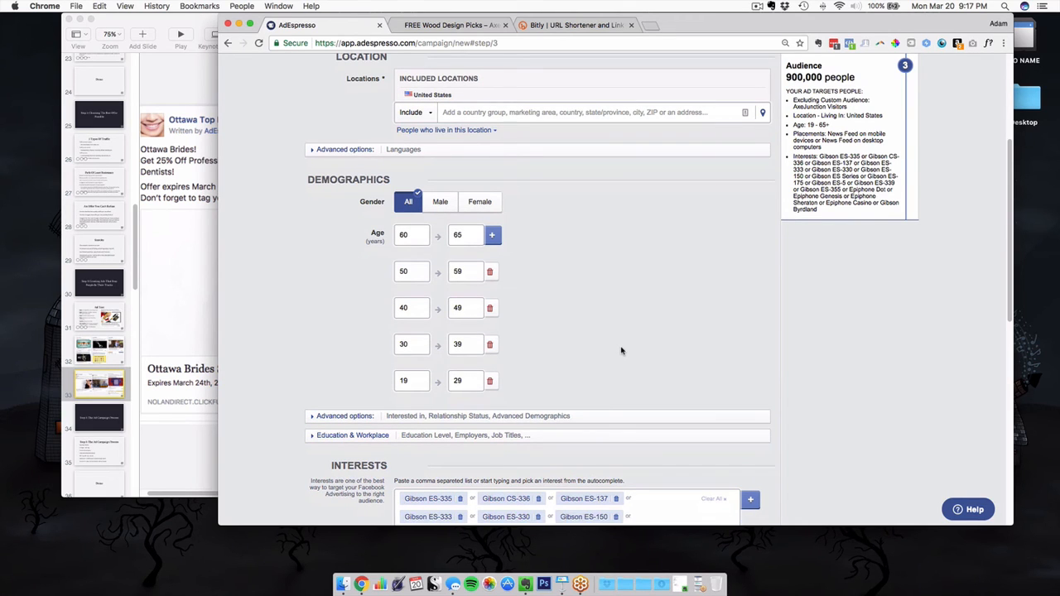
pyautogui.scroll(-2, 621, 351)
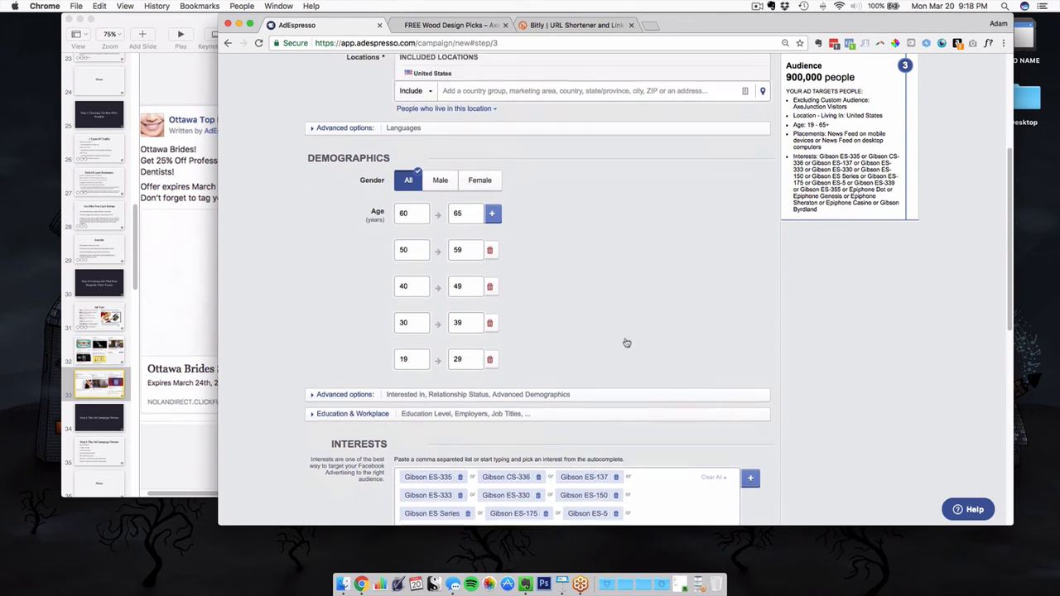
pyautogui.scroll(-5, 645, 218)
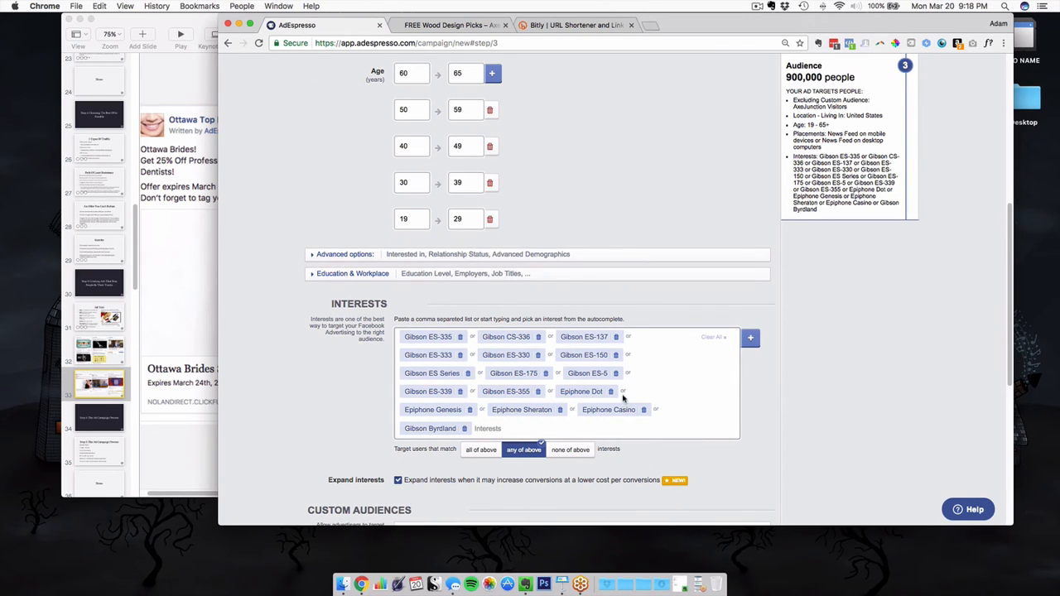
pyautogui.scroll(-1, 624, 406)
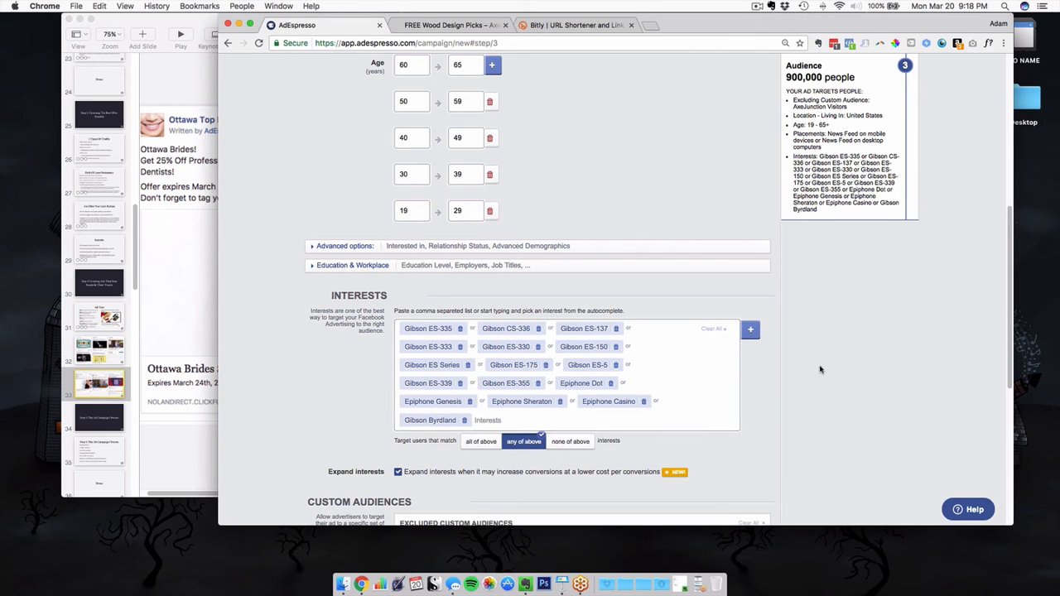
pyautogui.scroll(-3, 820, 373)
pyautogui.scroll(-2, 820, 373)
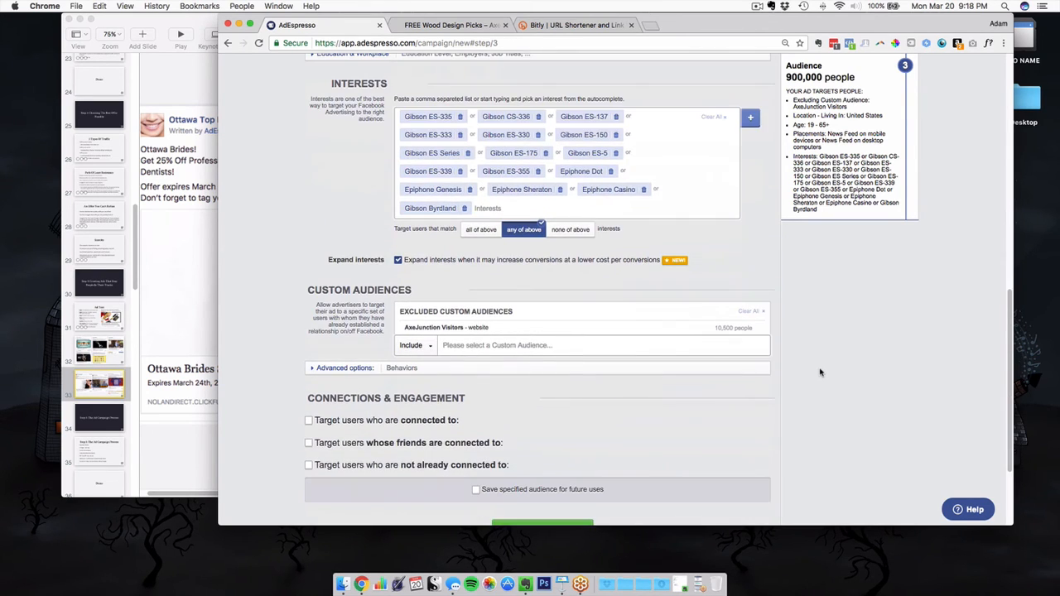
pyautogui.scroll(-2, 820, 373)
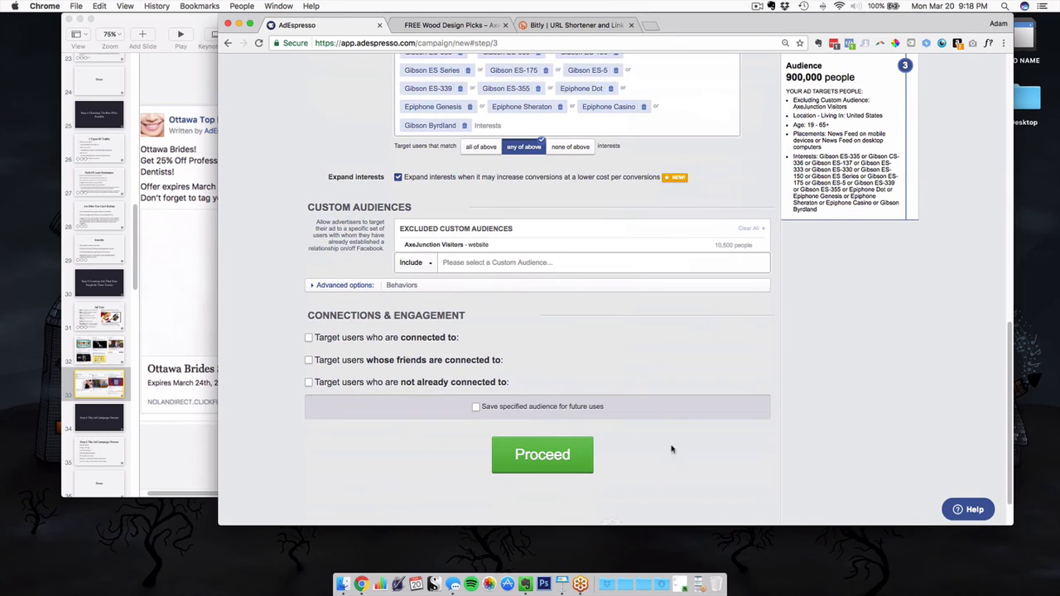
# Accept the audience, keep Age as the only targeting option to test, and continue to Budget & Bidding
pyautogui.click(559, 462)
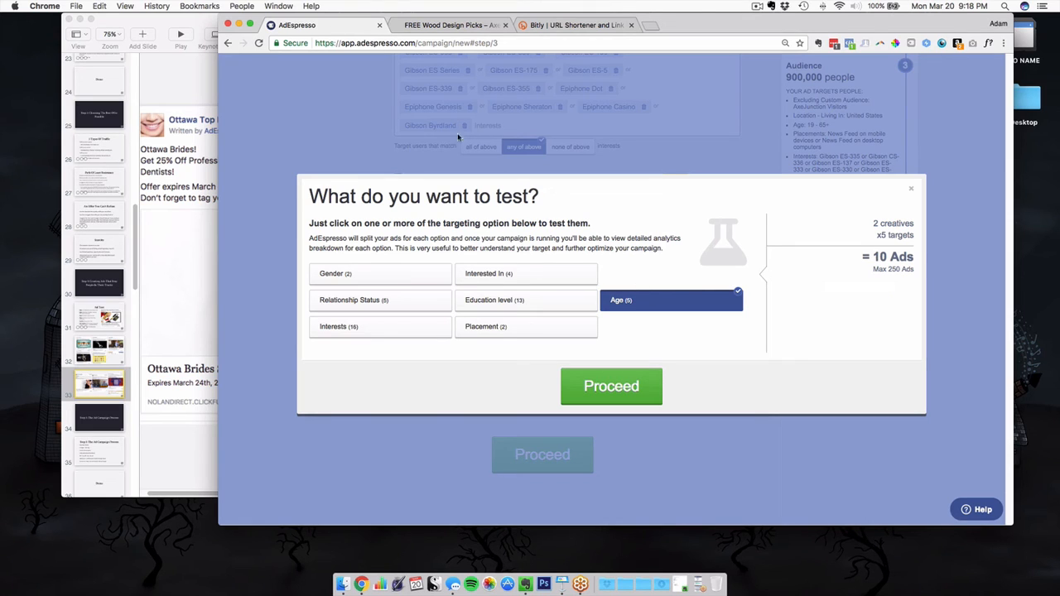
pyautogui.click(647, 402)
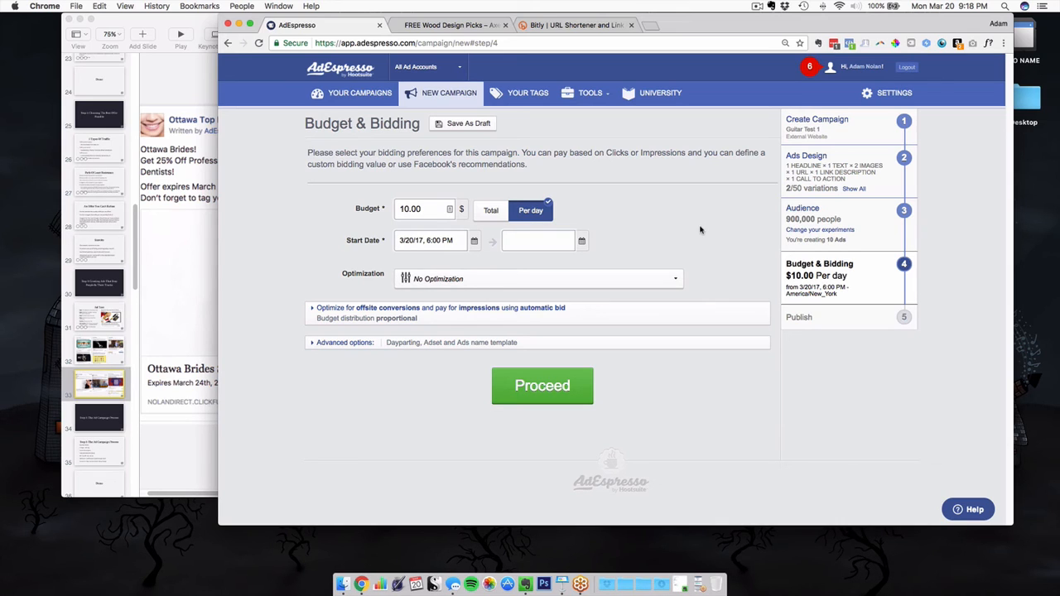
# Set the campaign budget to $20 per day
pyautogui.doubleClick(419, 211)
pyautogui.write('20')
pyautogui.click(877, 6)
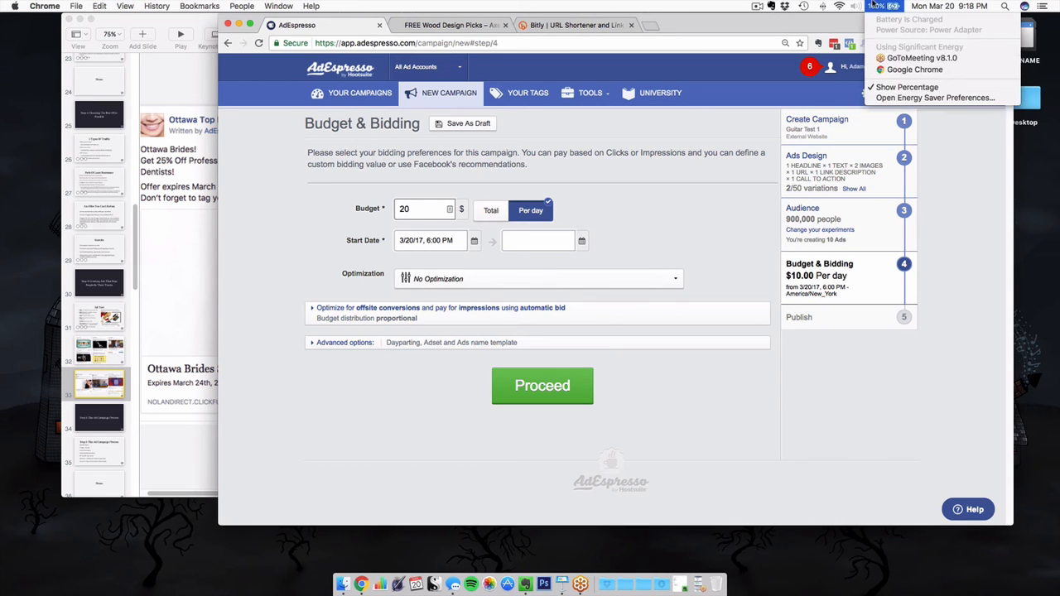
pyautogui.click(680, 207)
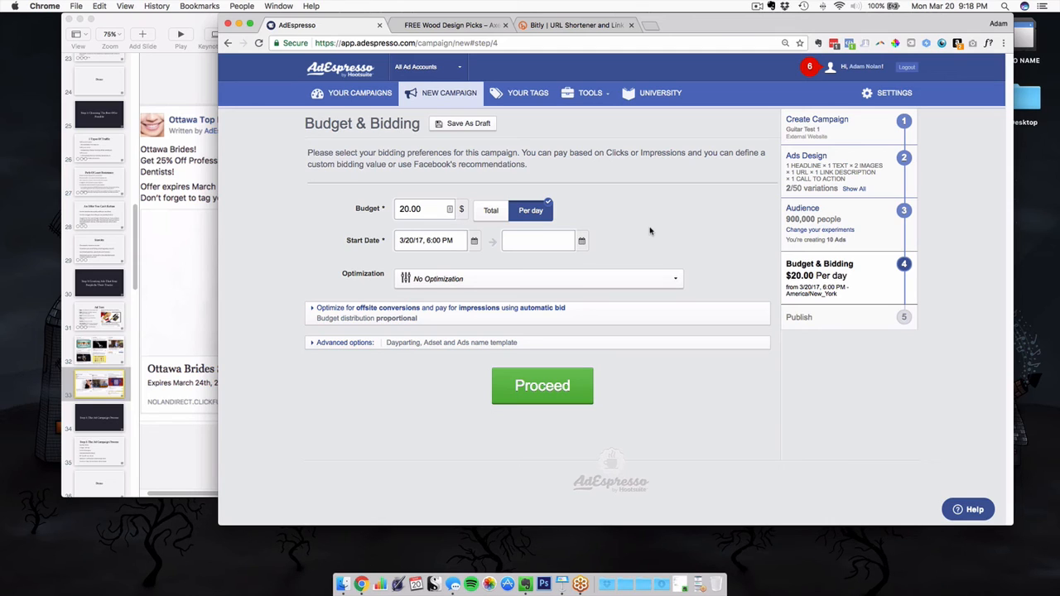
# Set the campaign's optimization to Automatic Optimization and continue to the Publish stage
pyautogui.click(517, 282)
pyautogui.click(438, 315)
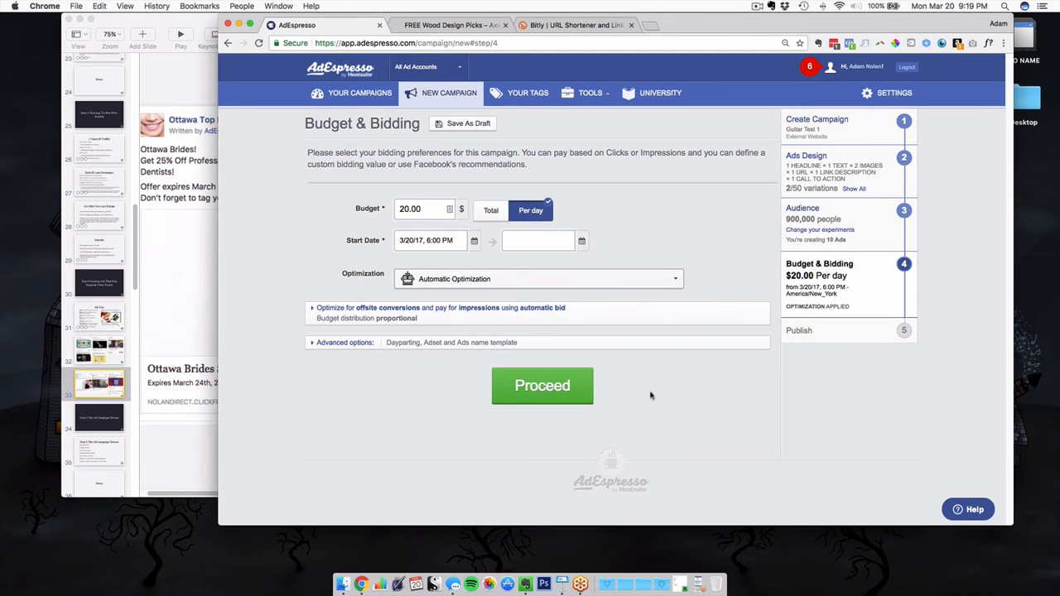
pyautogui.click(580, 390)
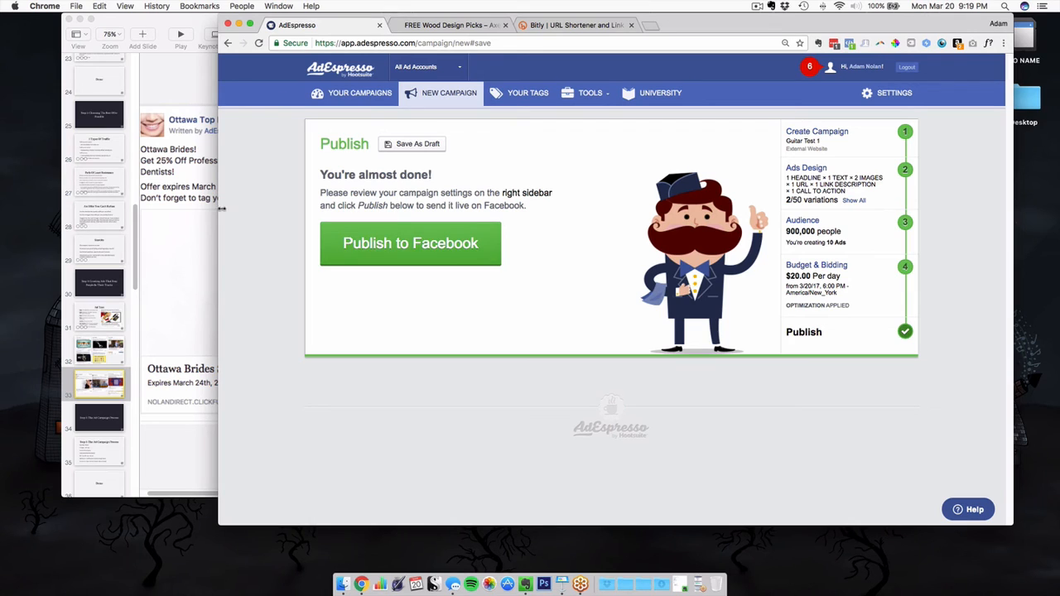
# Switch to the FB Ads Training presentation in Keynote, widen its window, and show the bulleted "Step 5: The Ad Campaign Process" slide
pyautogui.moveTo(823, 27); pyautogui.dragTo(839, 27)
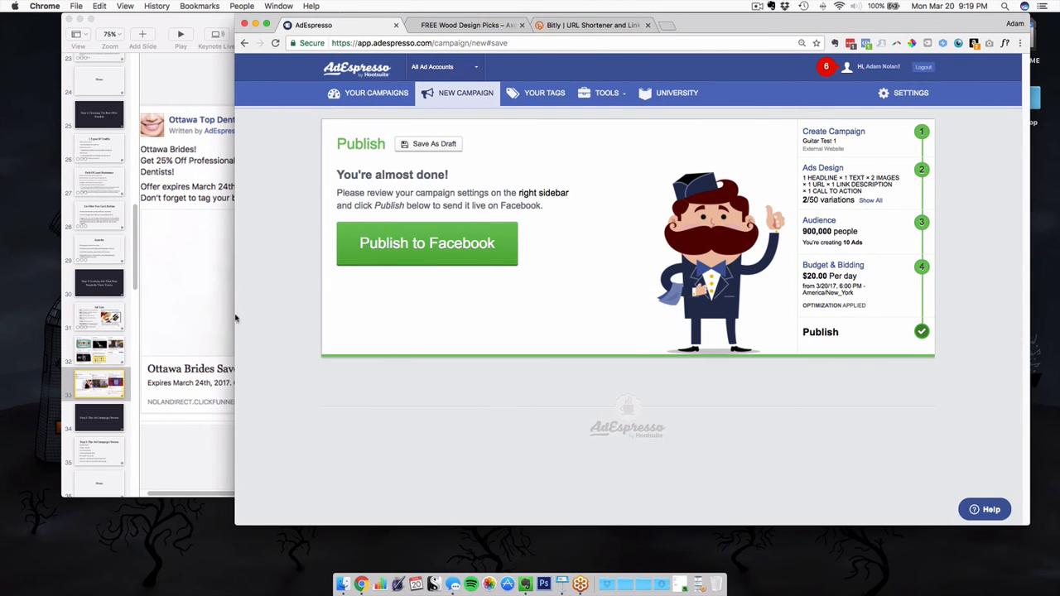
pyautogui.click(111, 415)
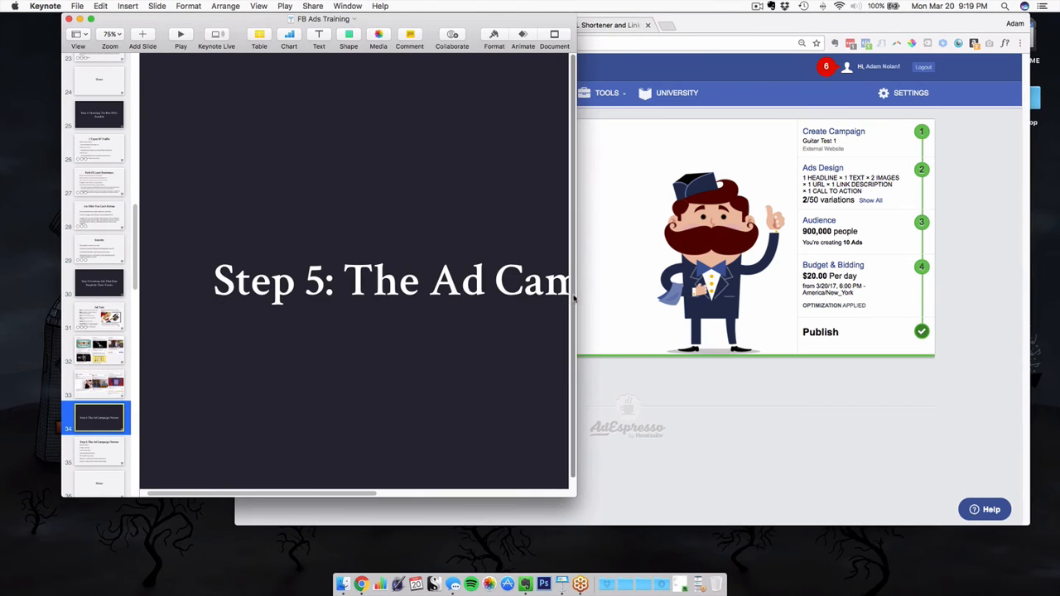
pyautogui.moveTo(620, 292); pyautogui.dragTo(908, 292)
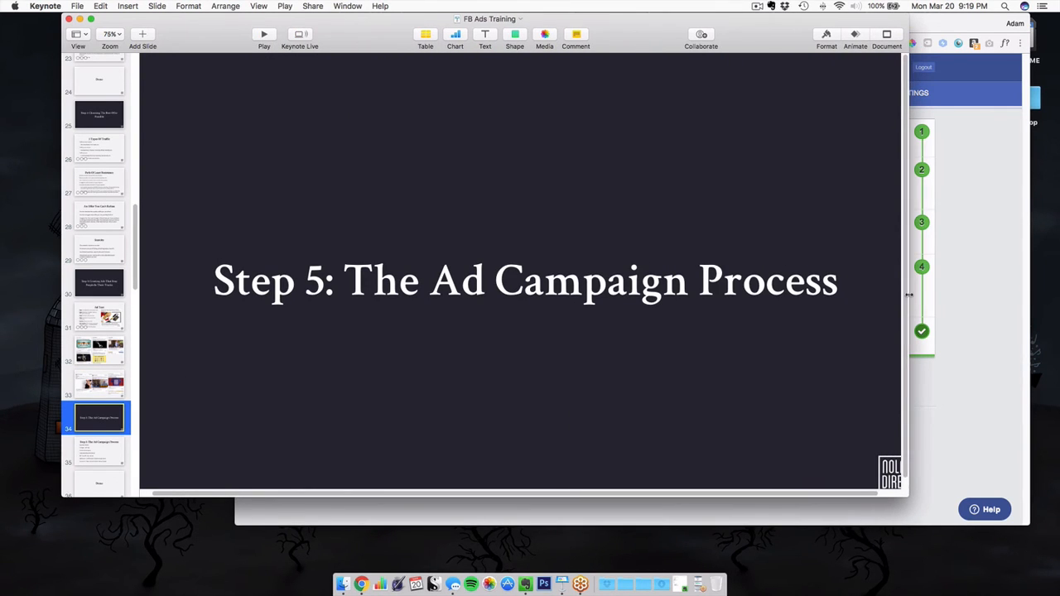
pyautogui.click(119, 452)
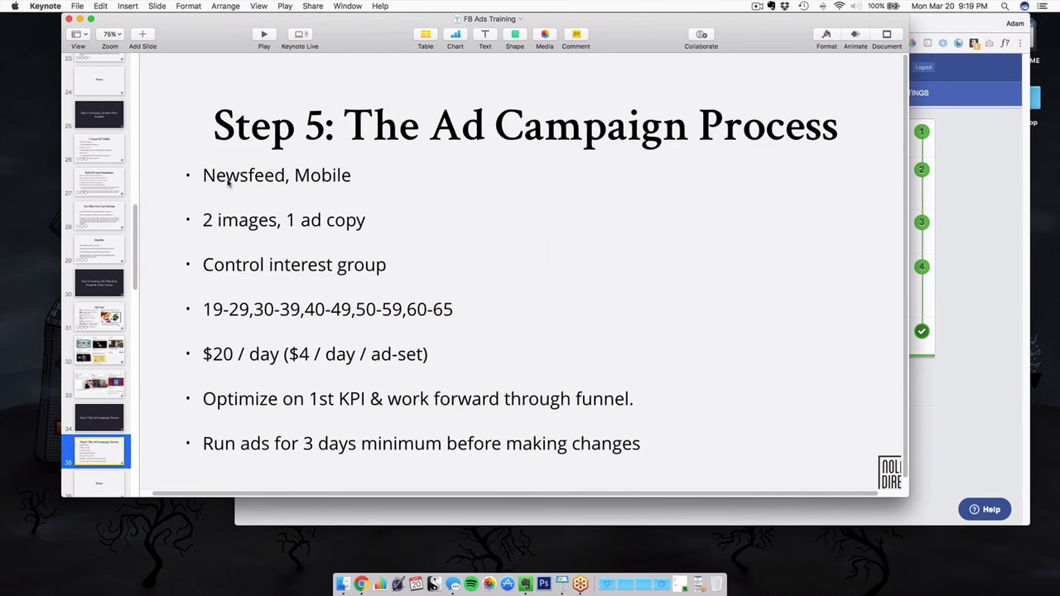